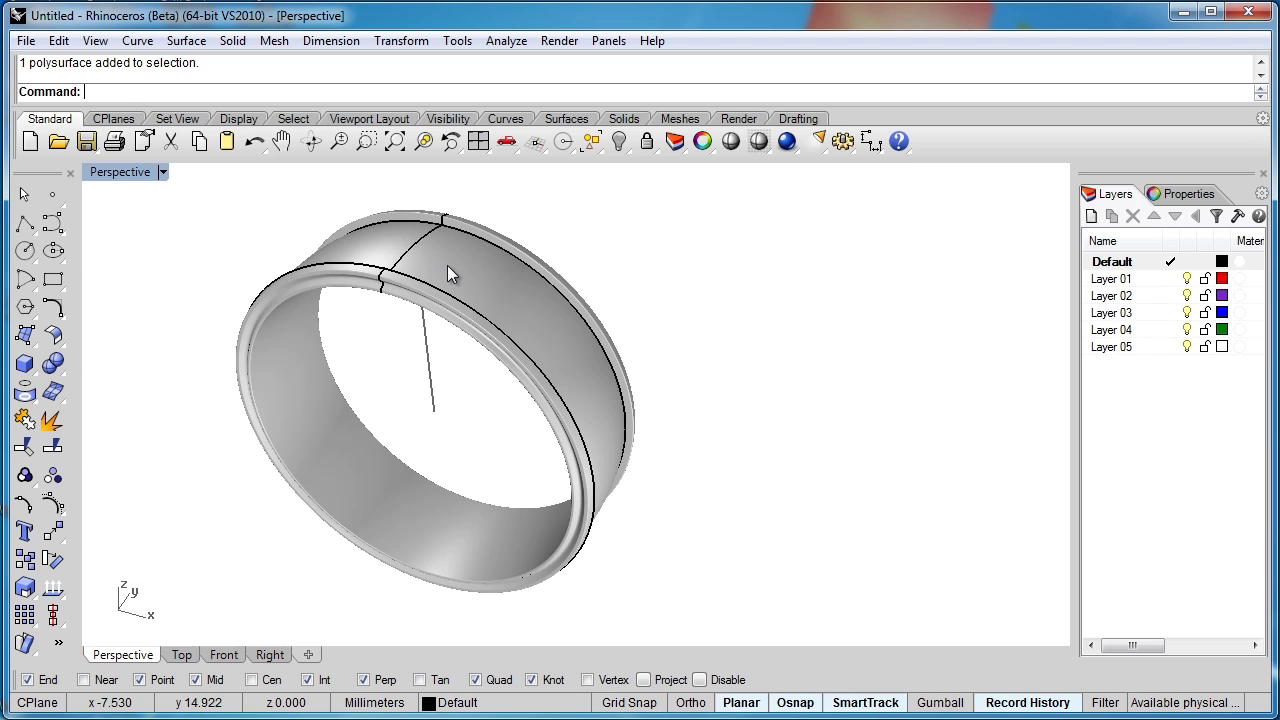
Extract the ring's outer band face as its own surface, then run UnrollSrf on it.
{"action": "type", "text": "Unr"}
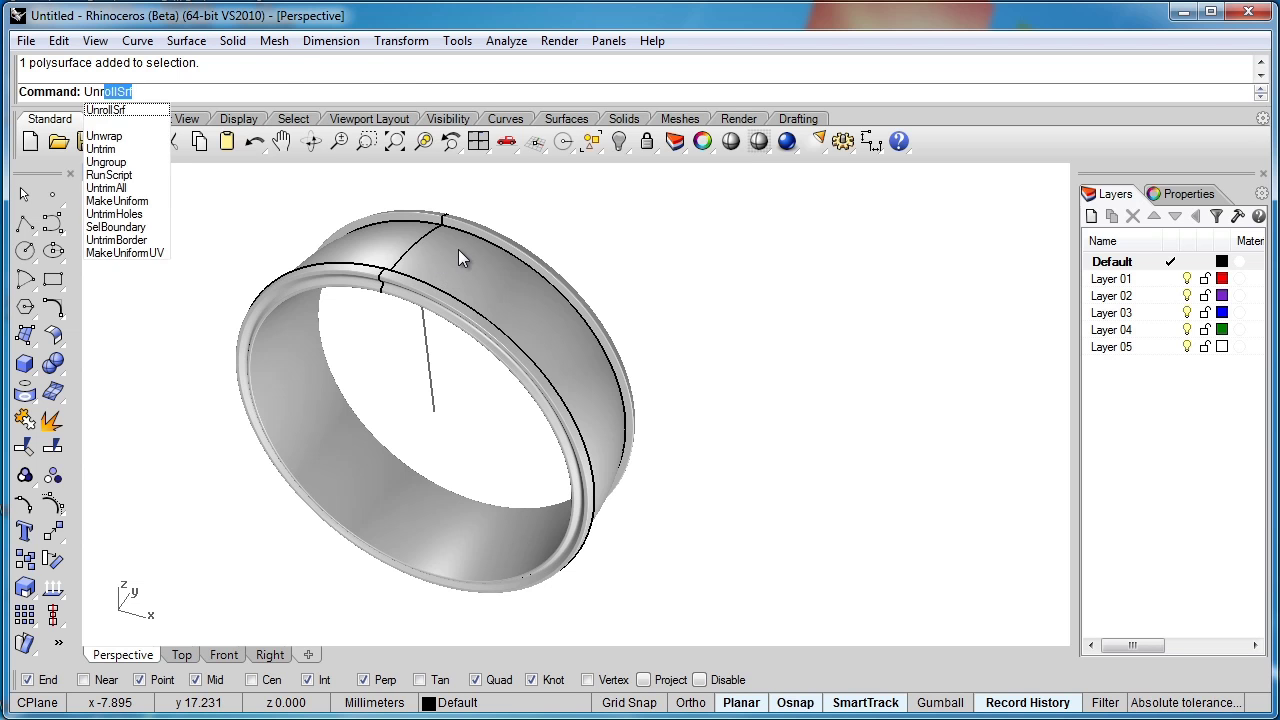
{"action": "key", "text": "Return"}
{"action": "key", "text": "Escape"}
{"action": "right_click", "coordinate": [52, 420]}
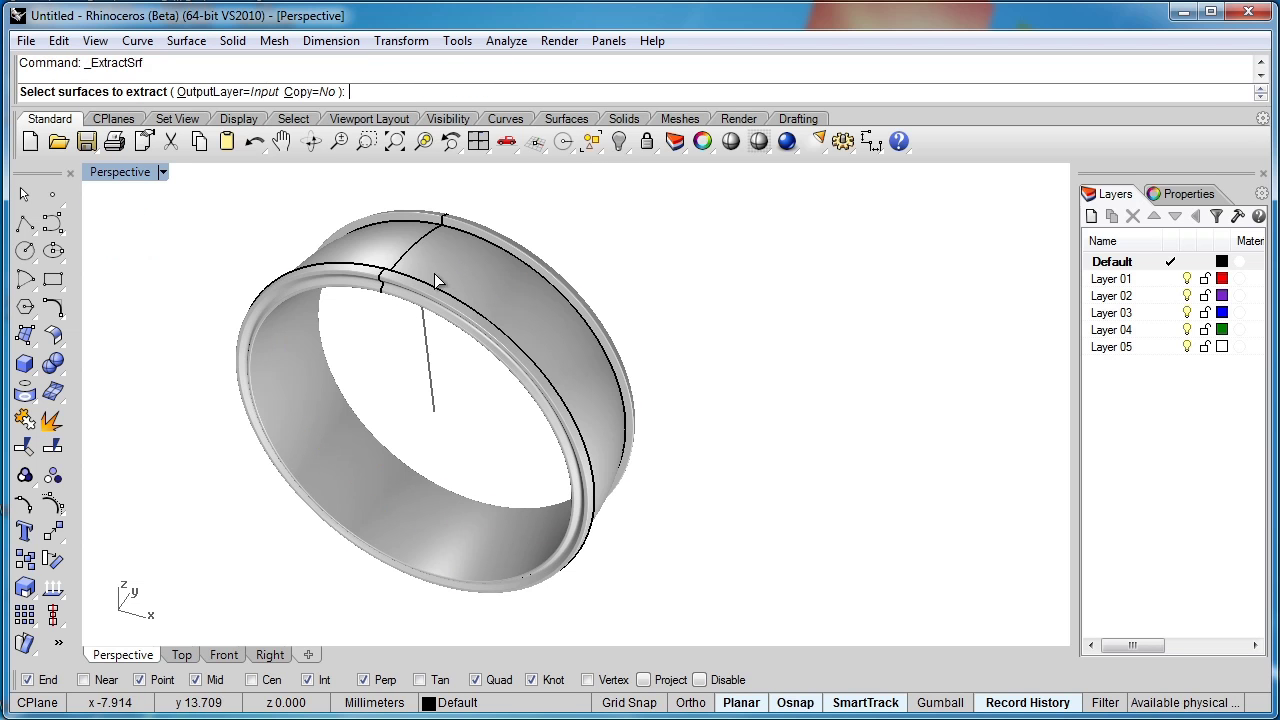
{"action": "left_click", "coordinate": [443, 261]}
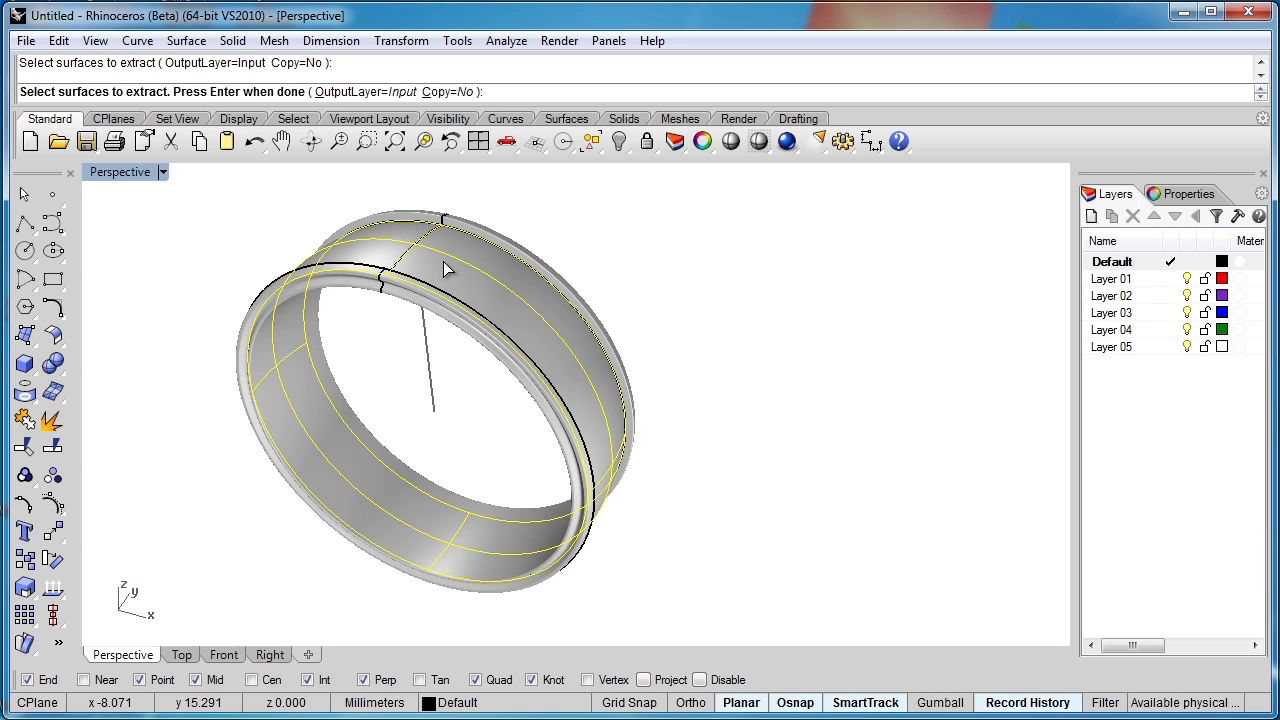
{"action": "right_click", "coordinate": [443, 261]}
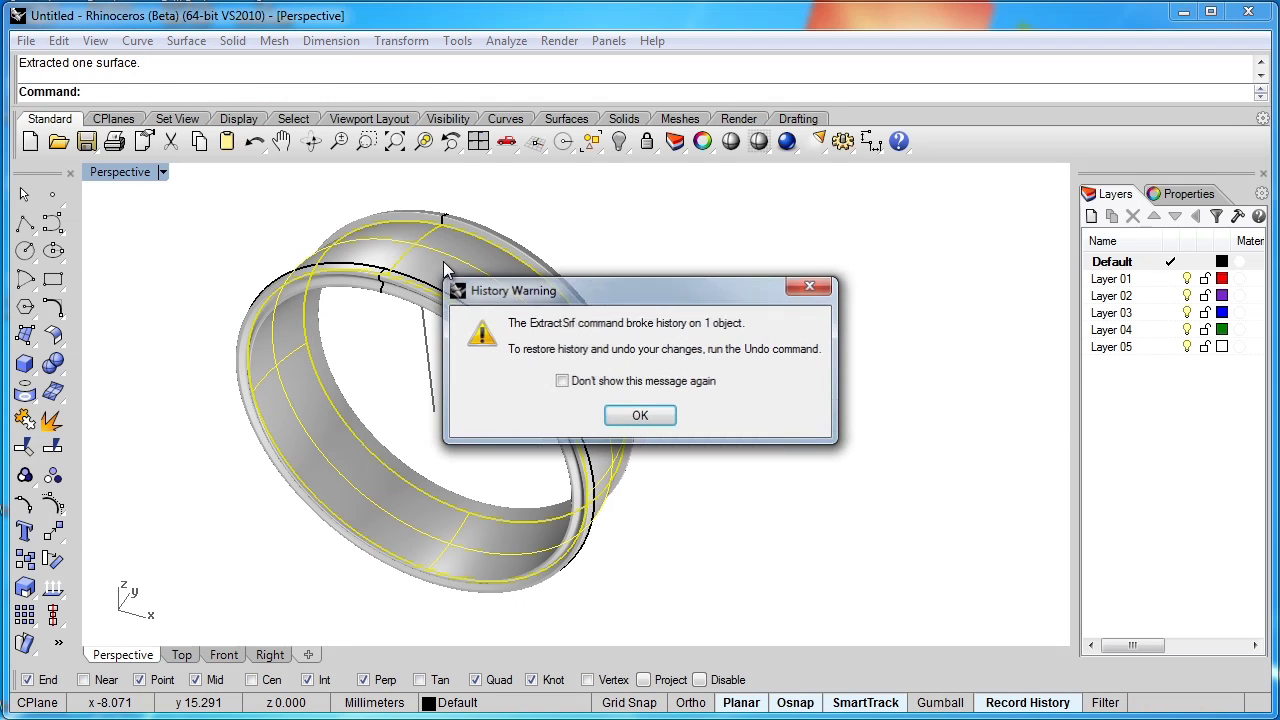
{"action": "left_click", "coordinate": [627, 415]}
{"action": "type", "text": "U"}
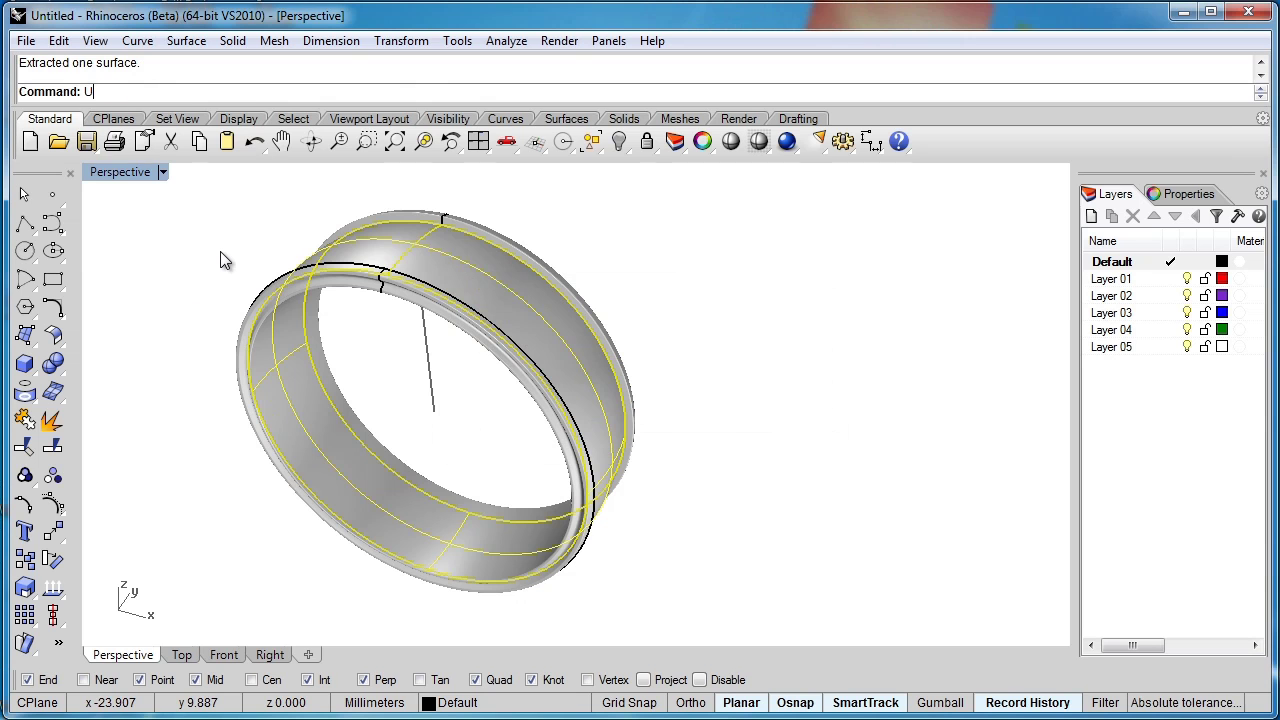
{"action": "type", "text": "nrol"}
{"action": "key", "text": "Return"}
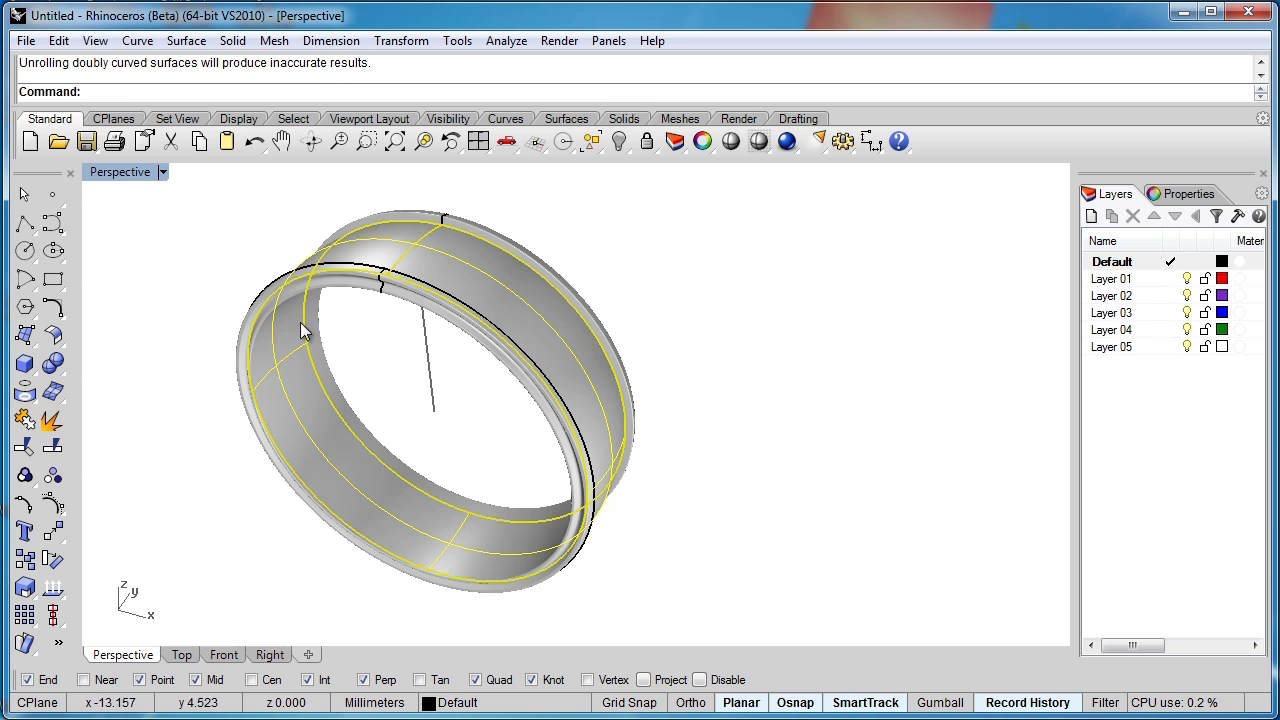
Use Extract Isocurve to pull the circular isocurve at the middle of the ring band.
{"action": "left_click", "coordinate": [139, 41]}
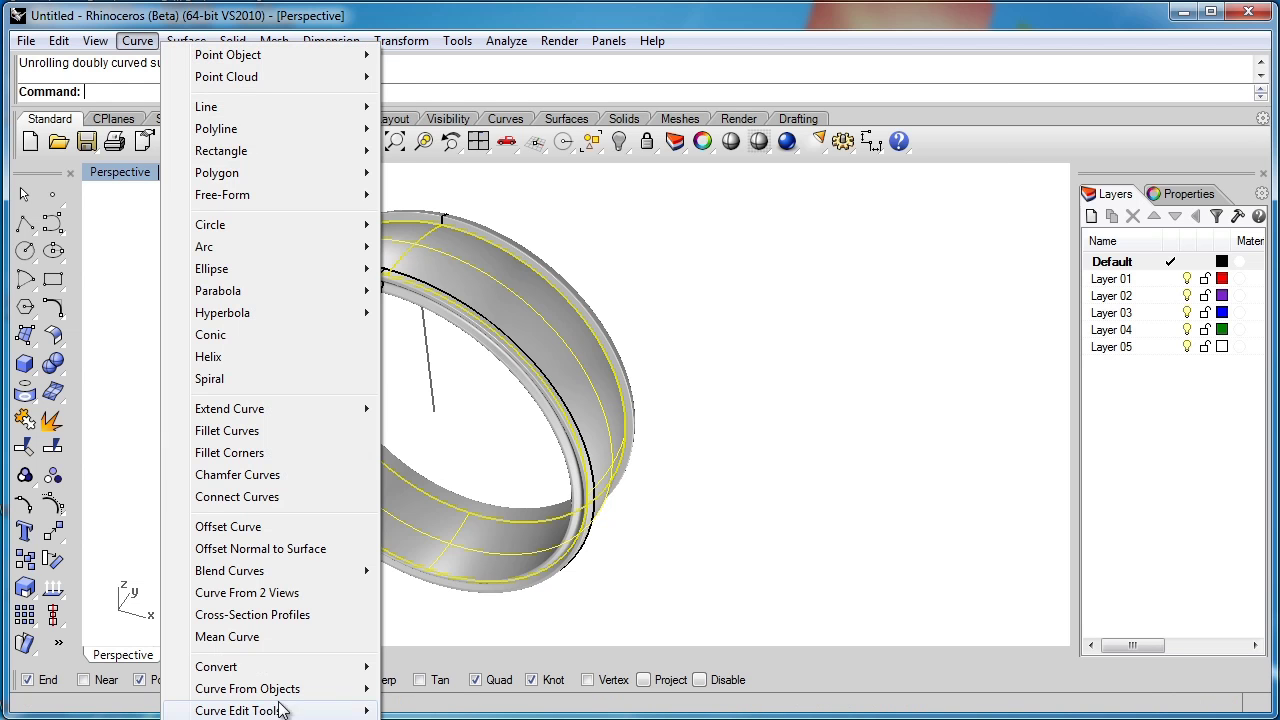
{"action": "mouse_move", "coordinate": [265, 695]}
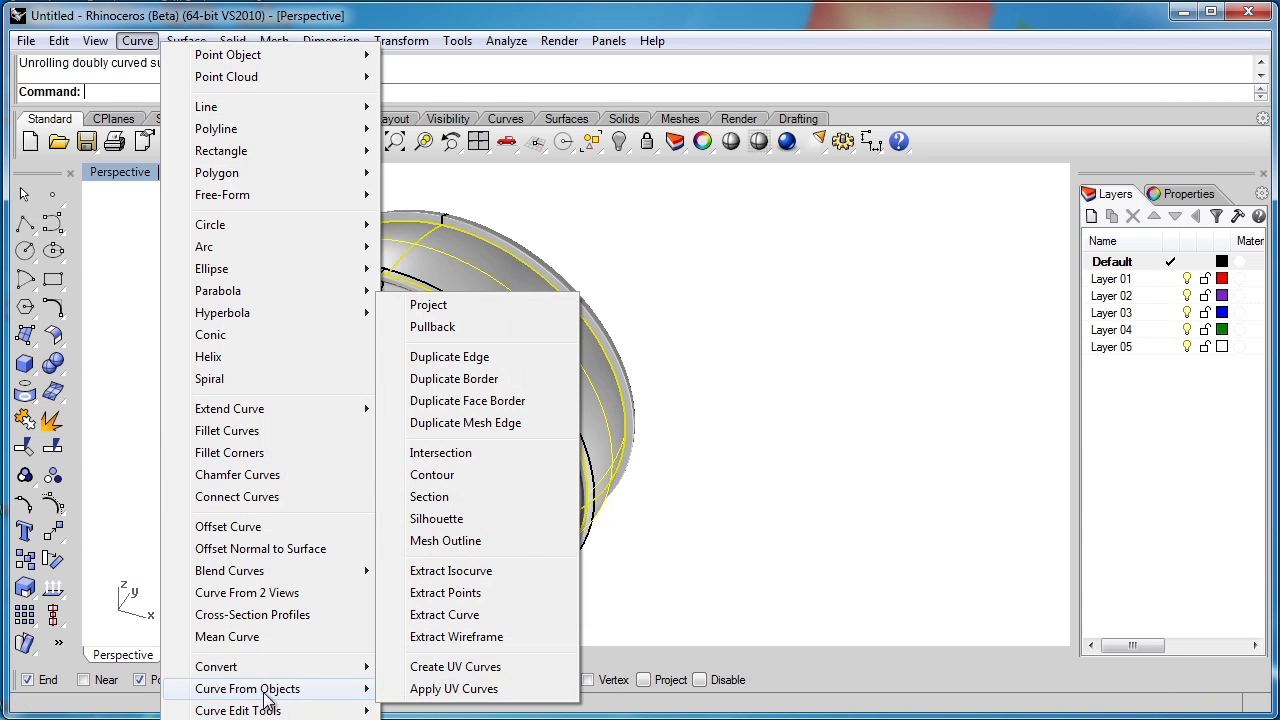
{"action": "left_click", "coordinate": [450, 571]}
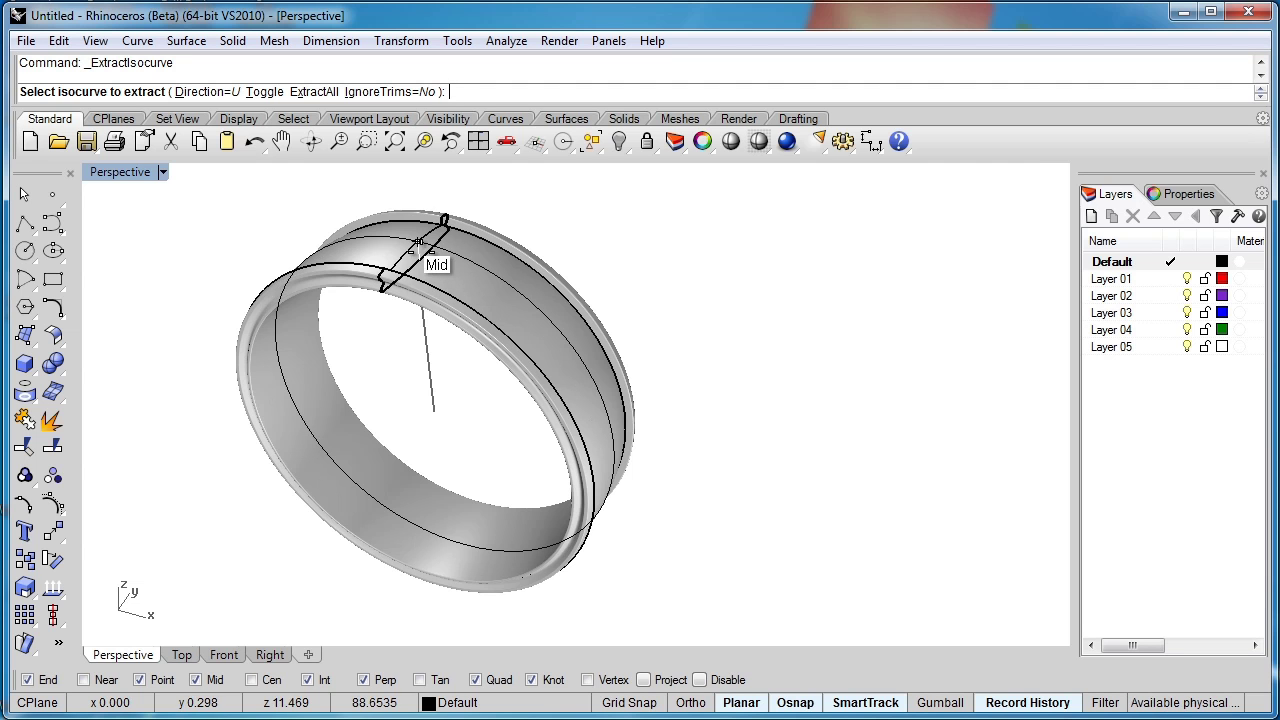
{"action": "left_click", "coordinate": [414, 242]}
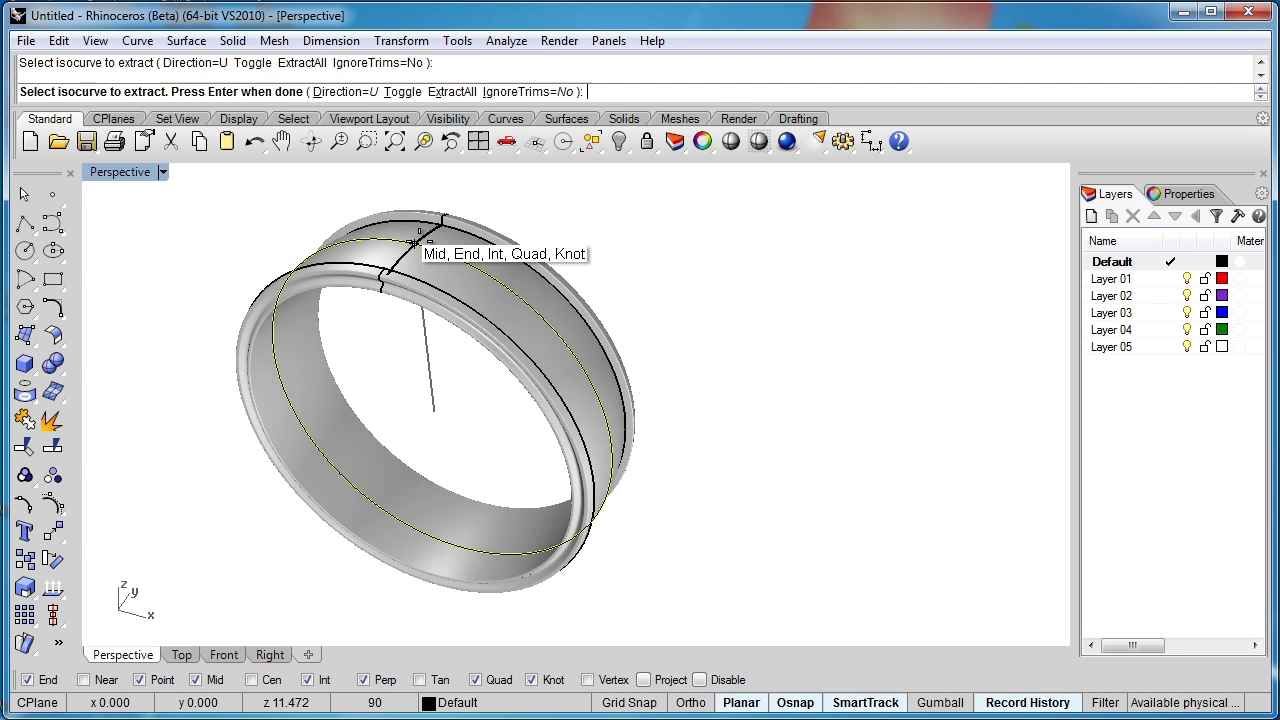
{"action": "key", "text": "Return"}
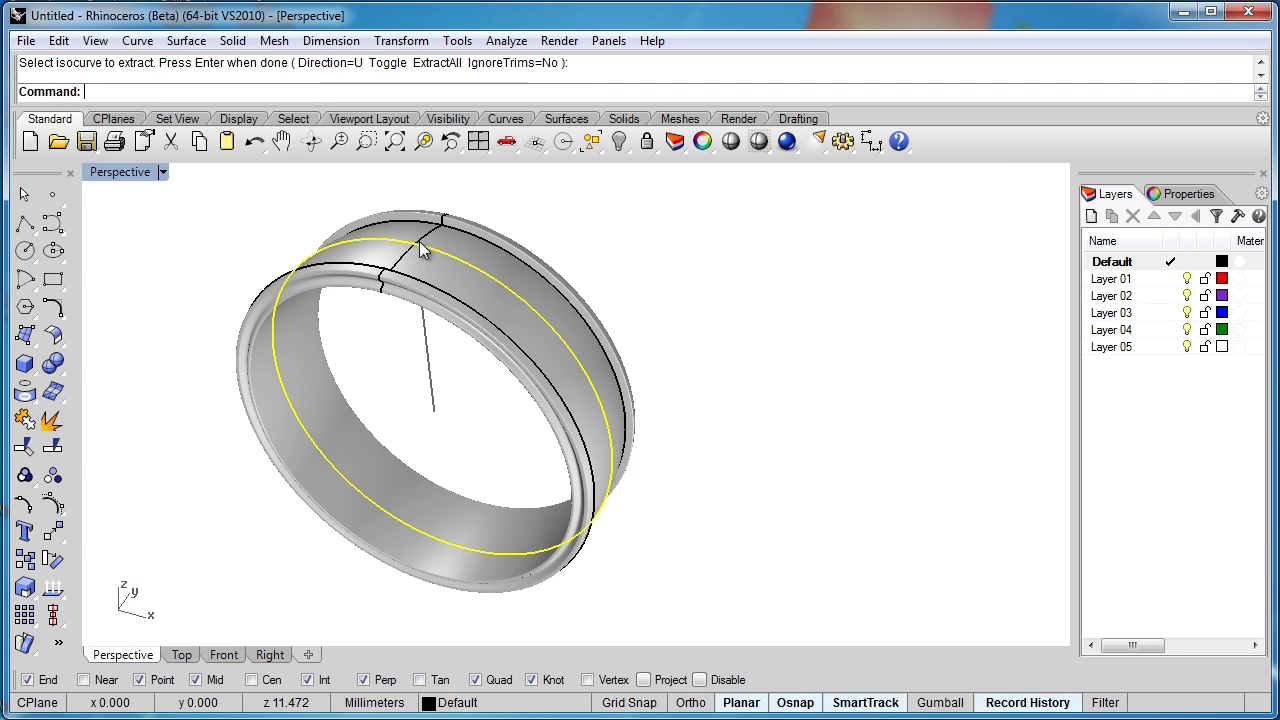
Smash the ring band surface, with its midline isocurve, into a flat strip.
{"action": "left_click", "coordinate": [475, 260]}
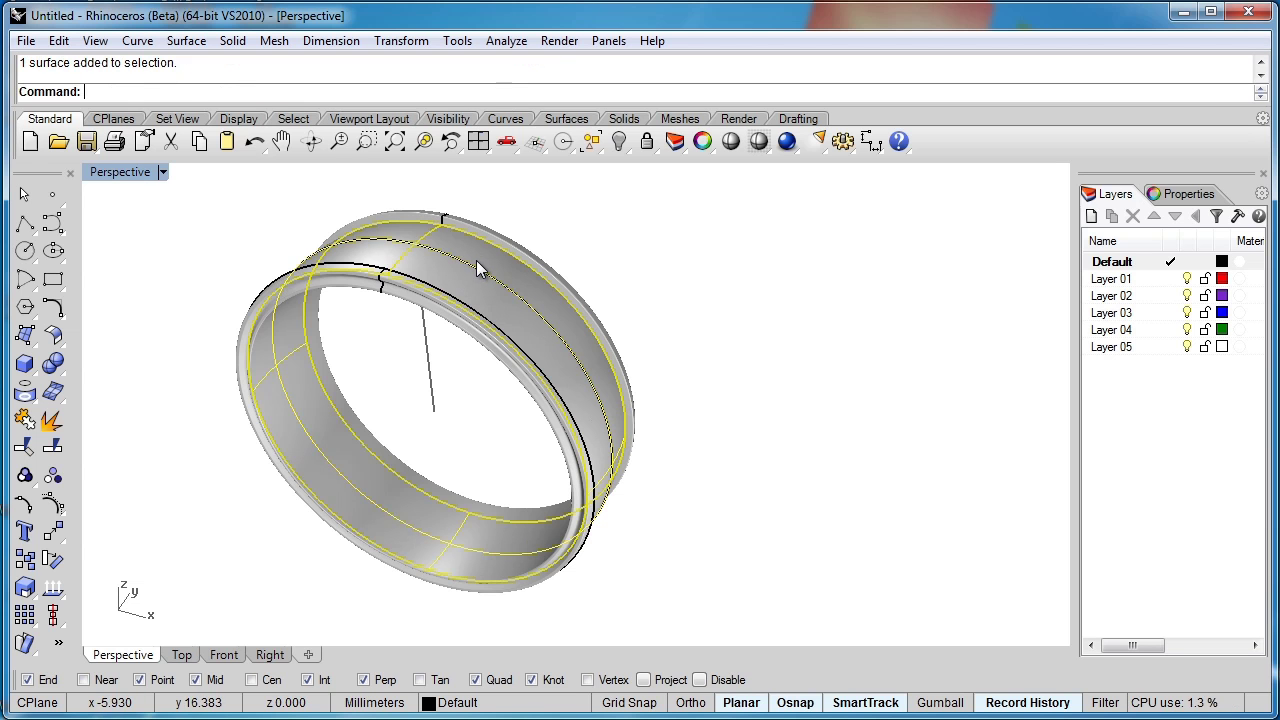
{"action": "left_click", "coordinate": [623, 233]}
{"action": "type", "text": "Smas"}
{"action": "key", "text": "Return"}
{"action": "type", "text": "Smas"}
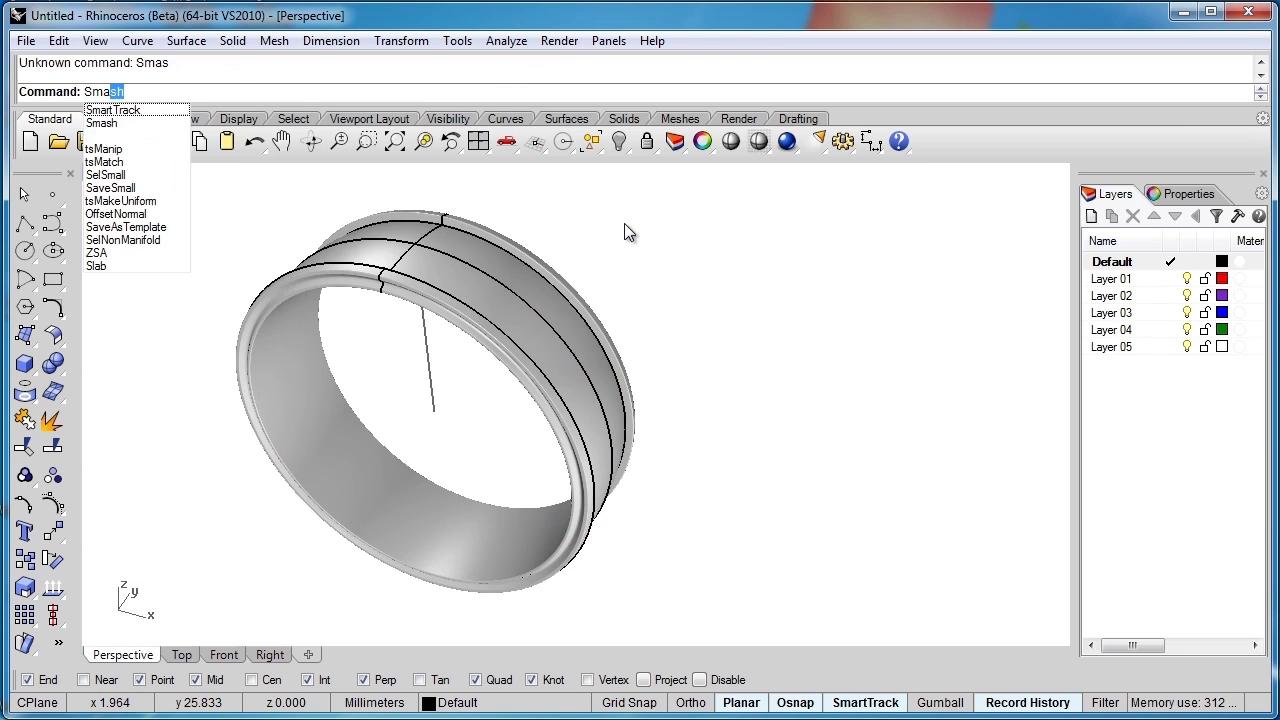
{"action": "type", "text": "h"}
{"action": "key", "text": "Return"}
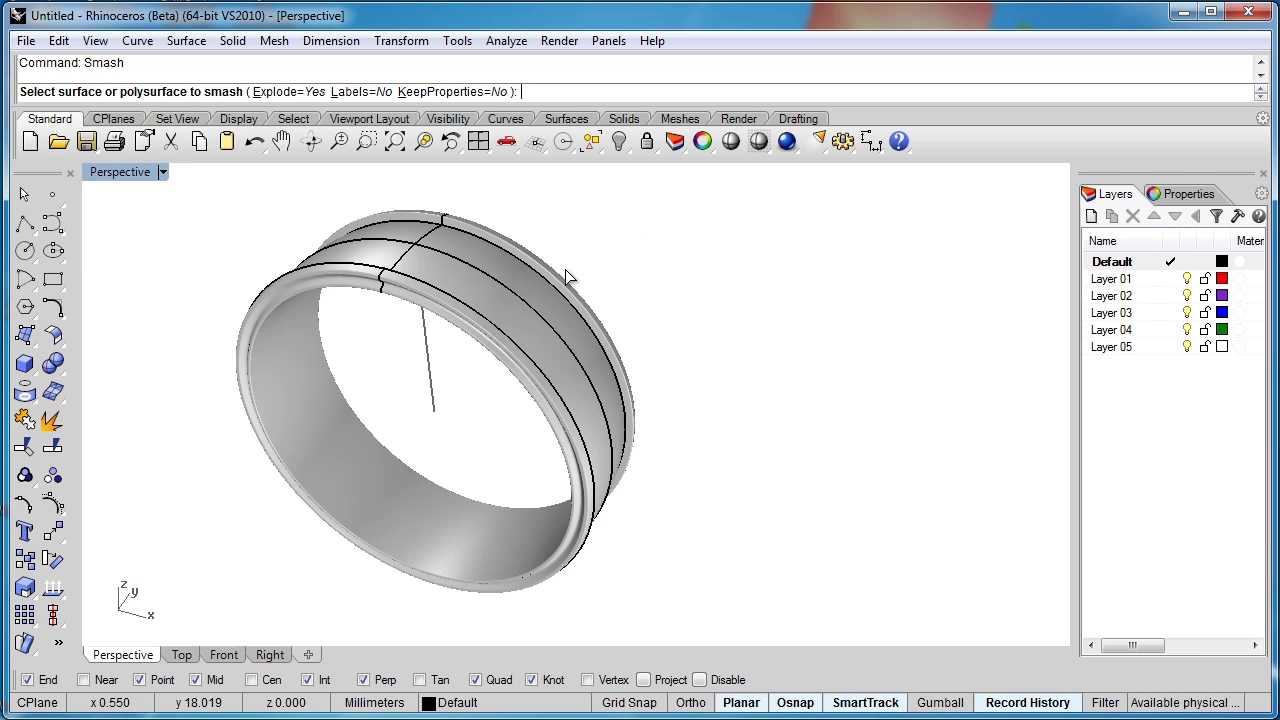
{"action": "left_click", "coordinate": [476, 250]}
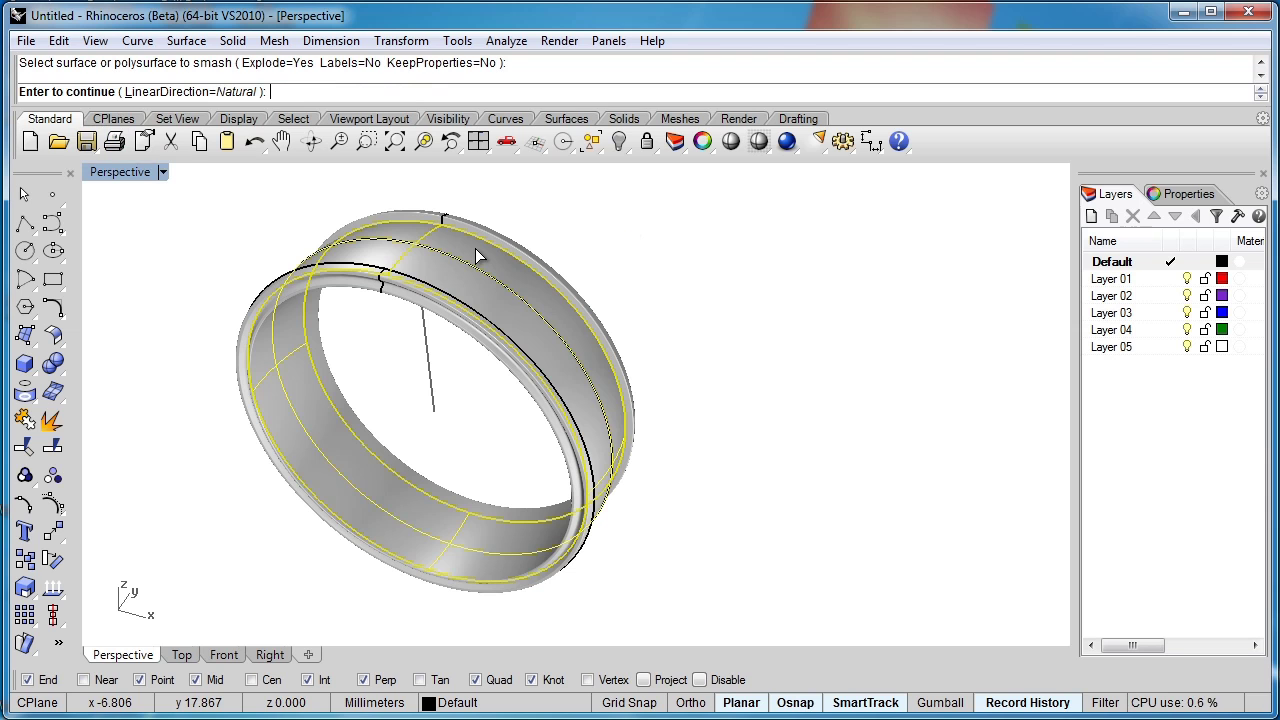
{"action": "key", "text": "Return"}
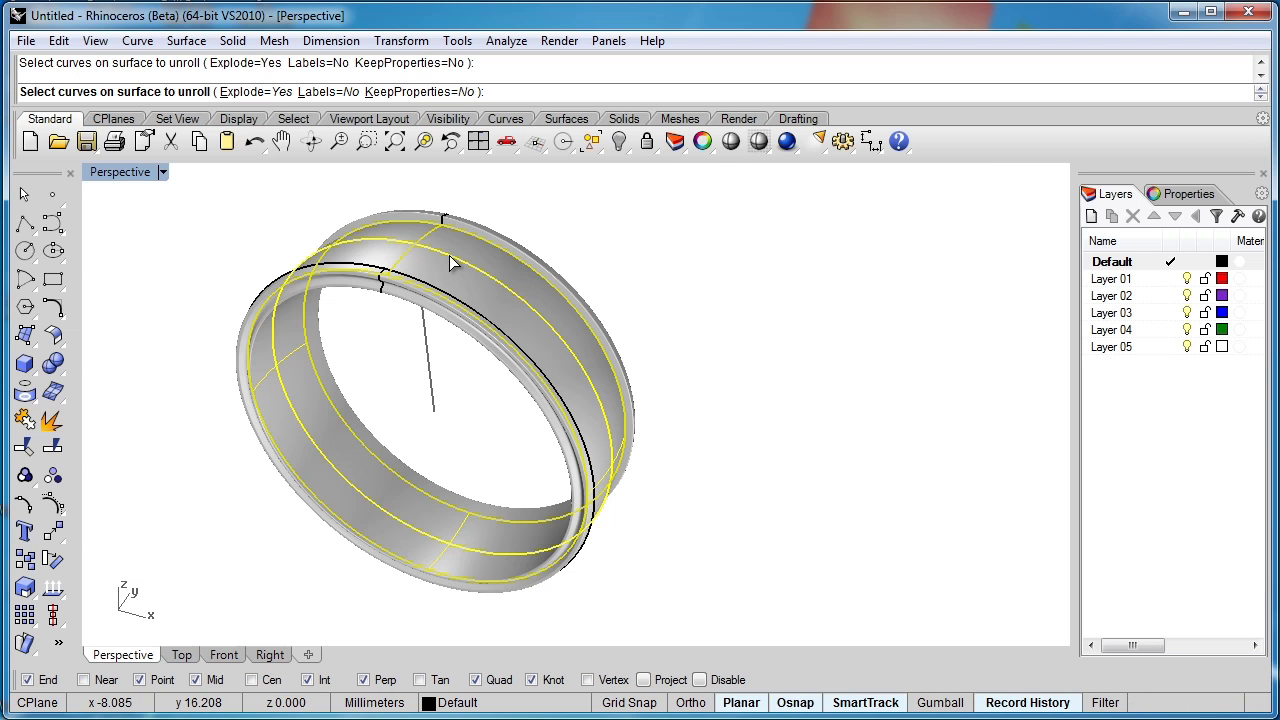
{"action": "key", "text": "Return"}
In Top view, rotate the flat strip and its curve 90° to run along X.
{"action": "scroll", "coordinate": [607, 351], "scroll_direction": "down", "scroll_amount": 3}
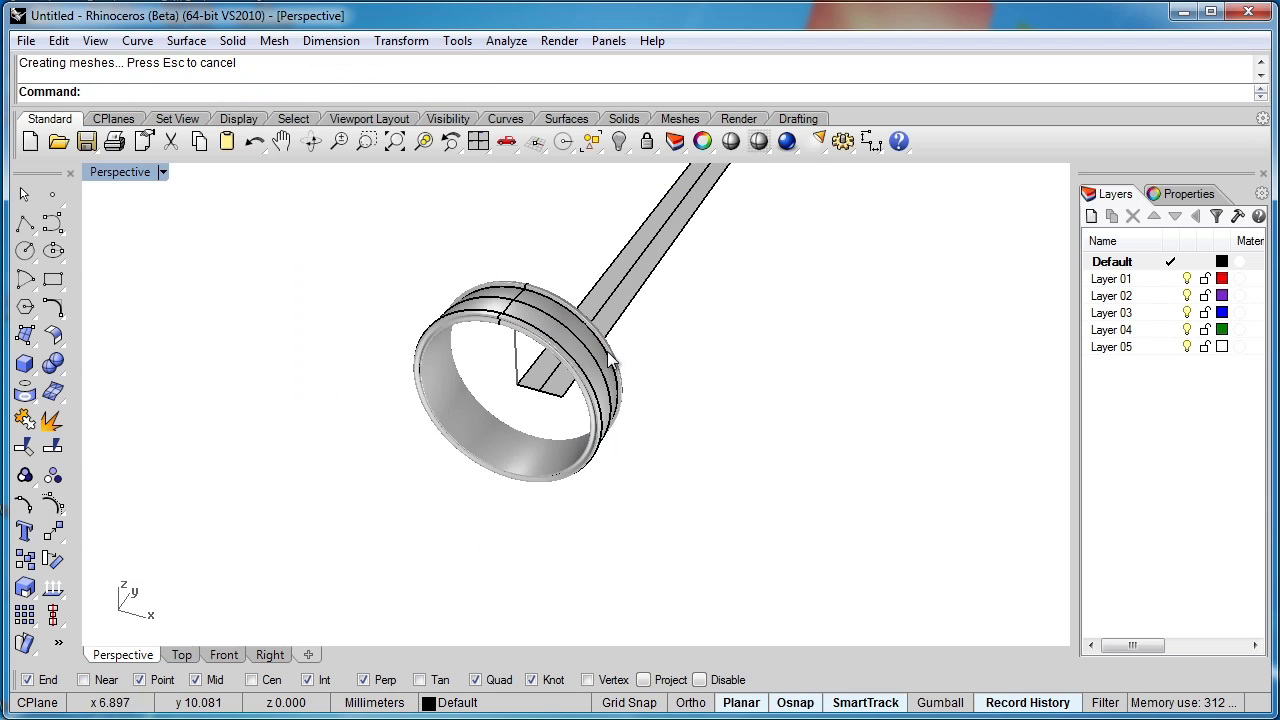
{"action": "right_click_drag", "start_coordinate": [740, 316], "coordinate": [586, 429], "text": "shift"}
{"action": "left_click_drag", "start_coordinate": [534, 391], "coordinate": [467, 299]}
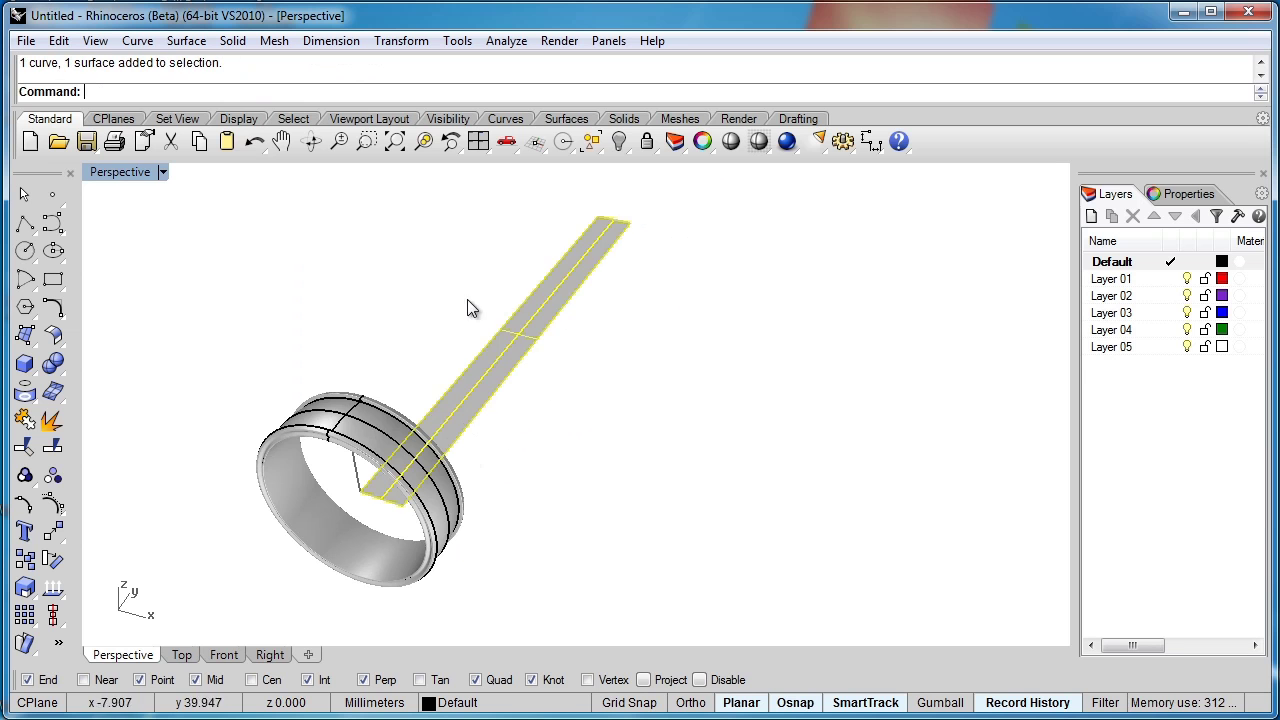
{"action": "left_click", "coordinate": [183, 653]}
{"action": "scroll", "coordinate": [584, 460], "scroll_direction": "down", "scroll_amount": 2}
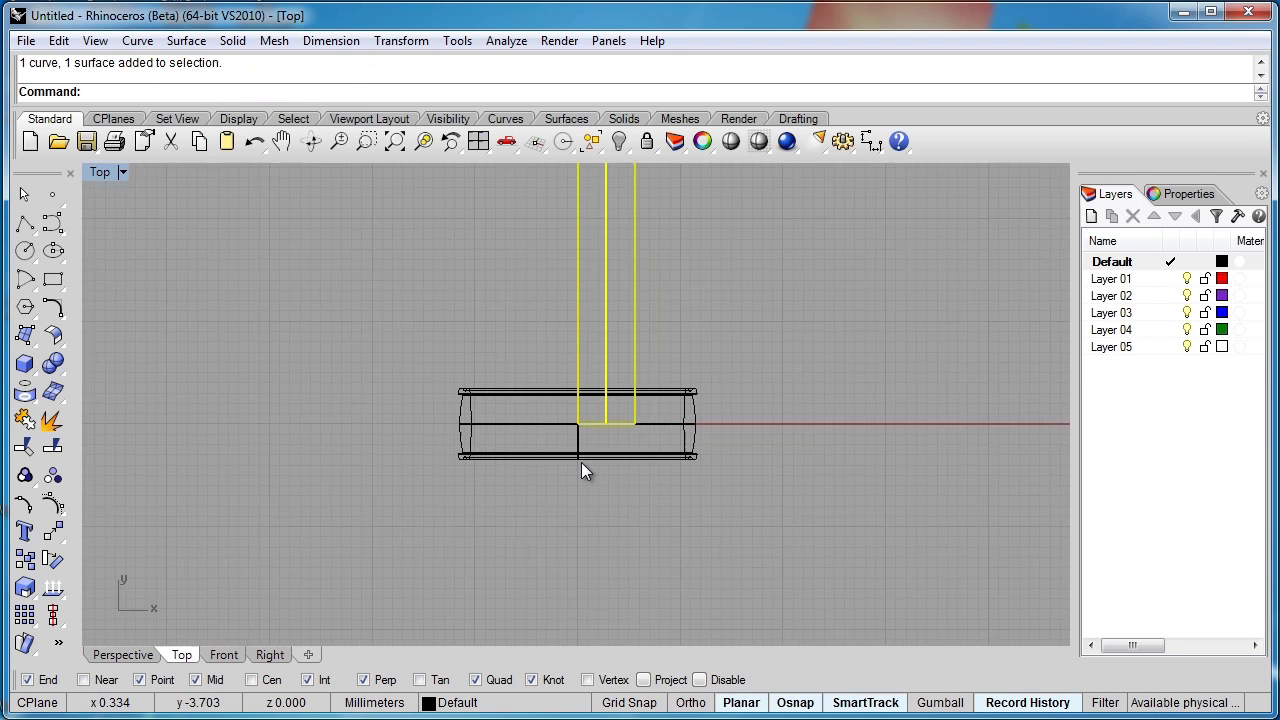
{"action": "middle_click", "coordinate": [592, 457]}
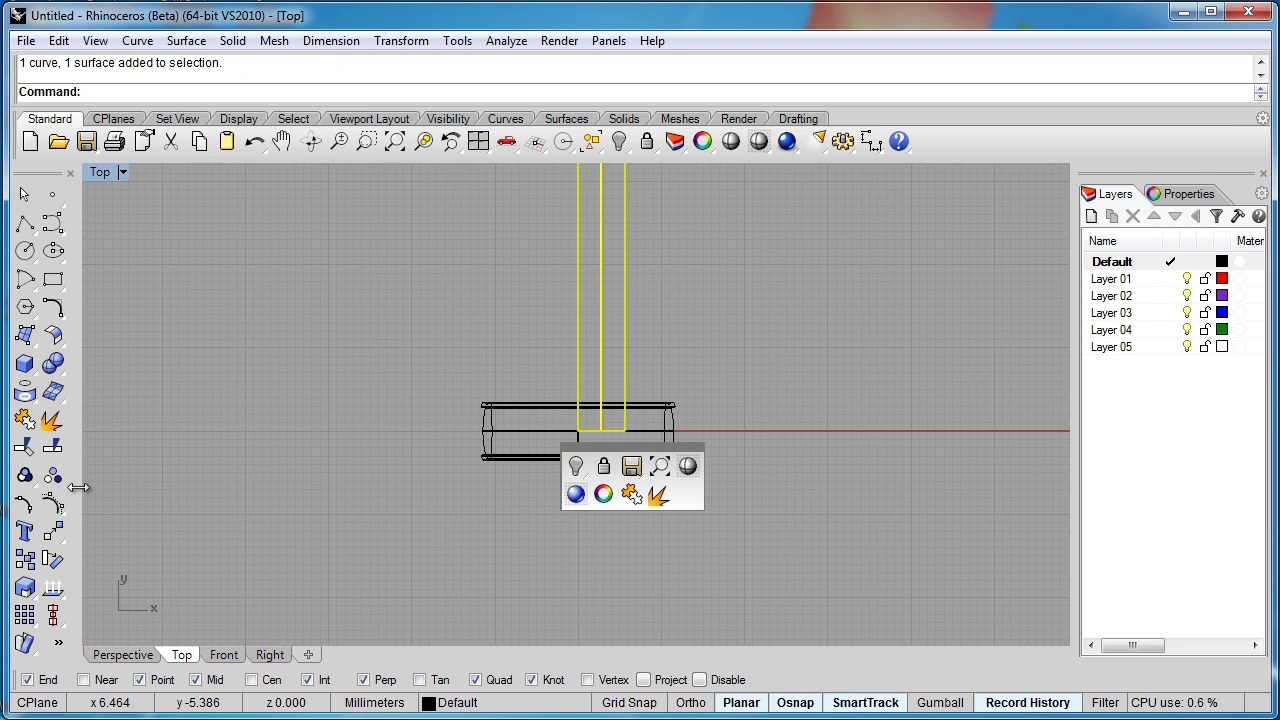
{"action": "left_click", "coordinate": [52, 562]}
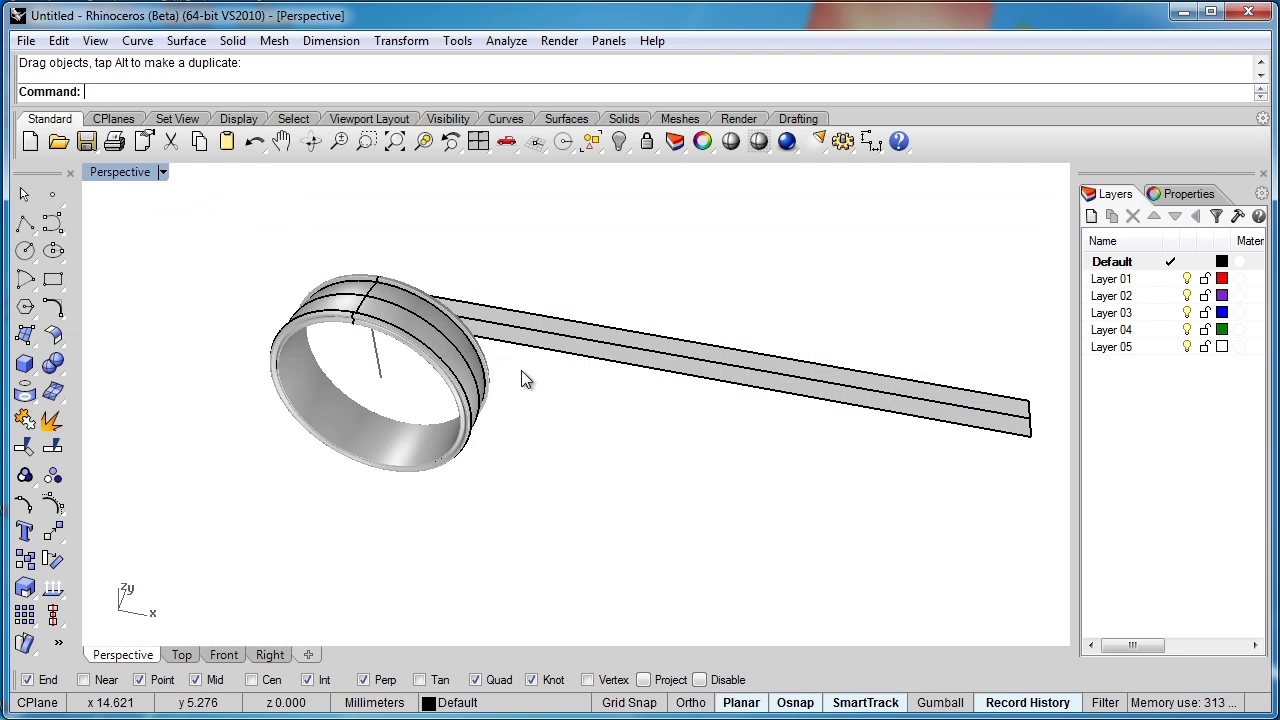
{"action": "right_click_drag", "start_coordinate": [543, 380], "coordinate": [522, 396], "text": "shift"}
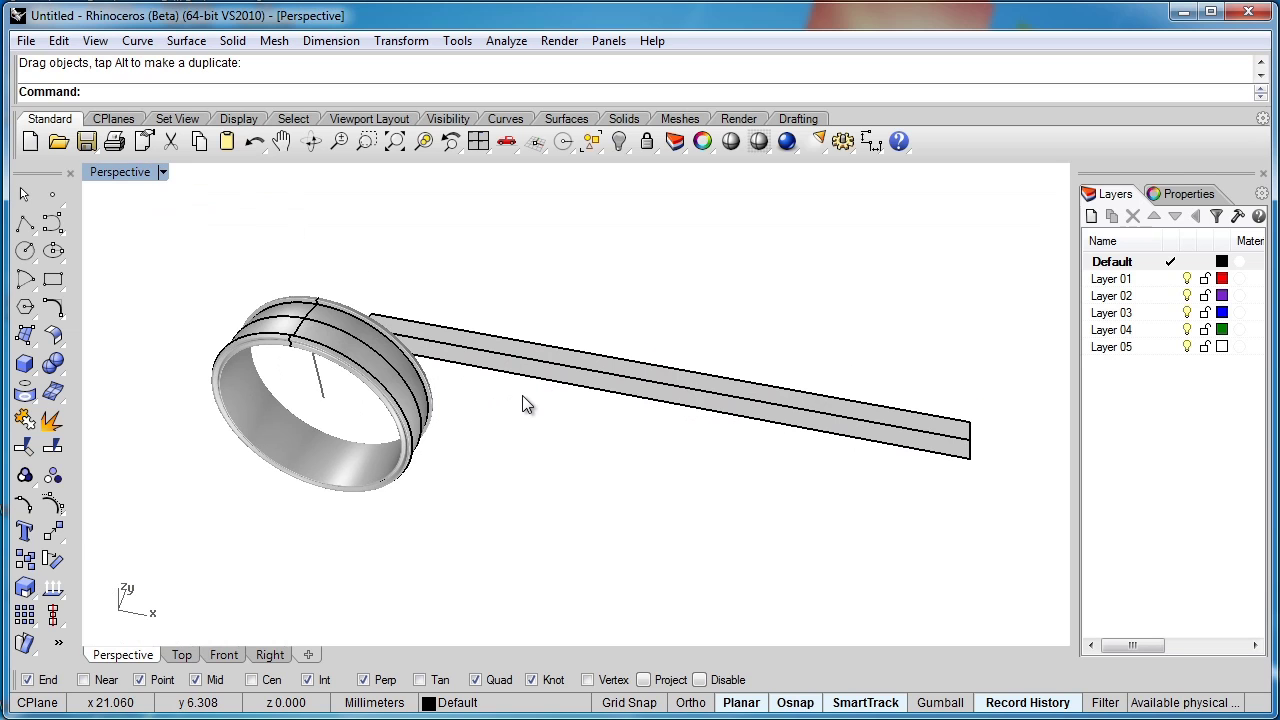
Measure the length of the ring's centre circle: 72.083 mm.
{"action": "left_click", "coordinate": [385, 362]}
{"action": "left_click", "coordinate": [489, 436]}
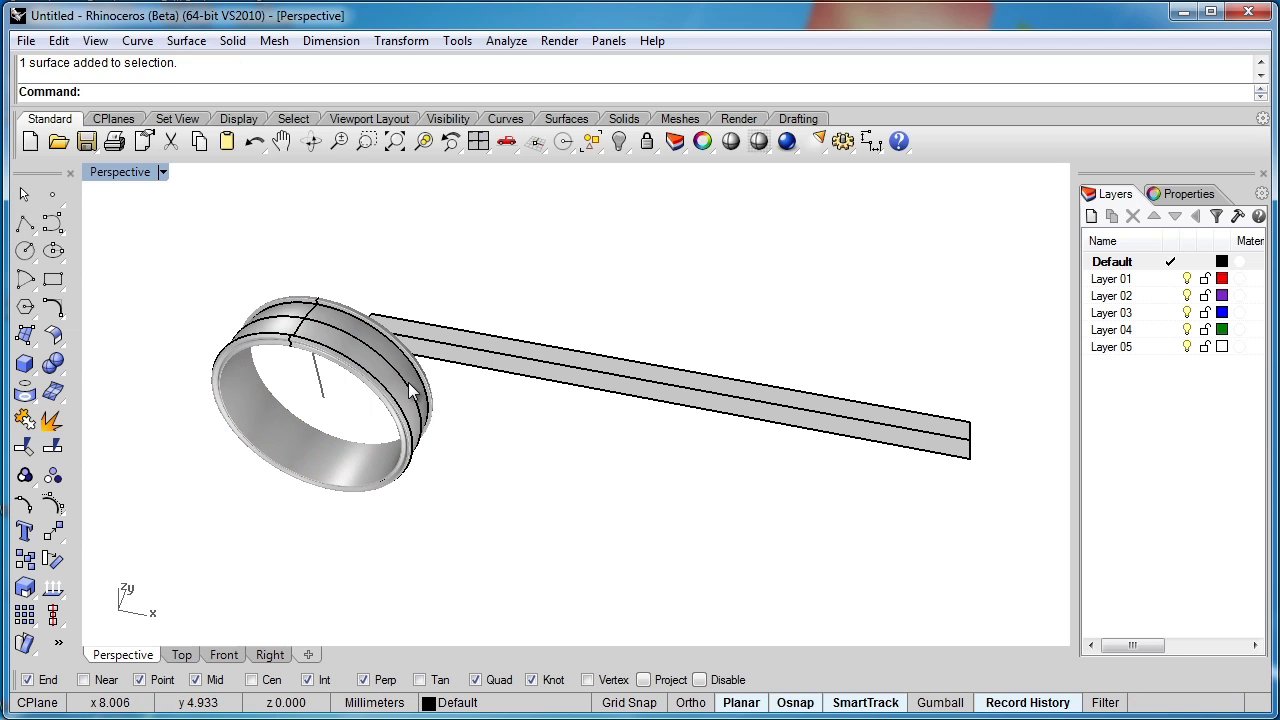
{"action": "left_click", "coordinate": [408, 382]}
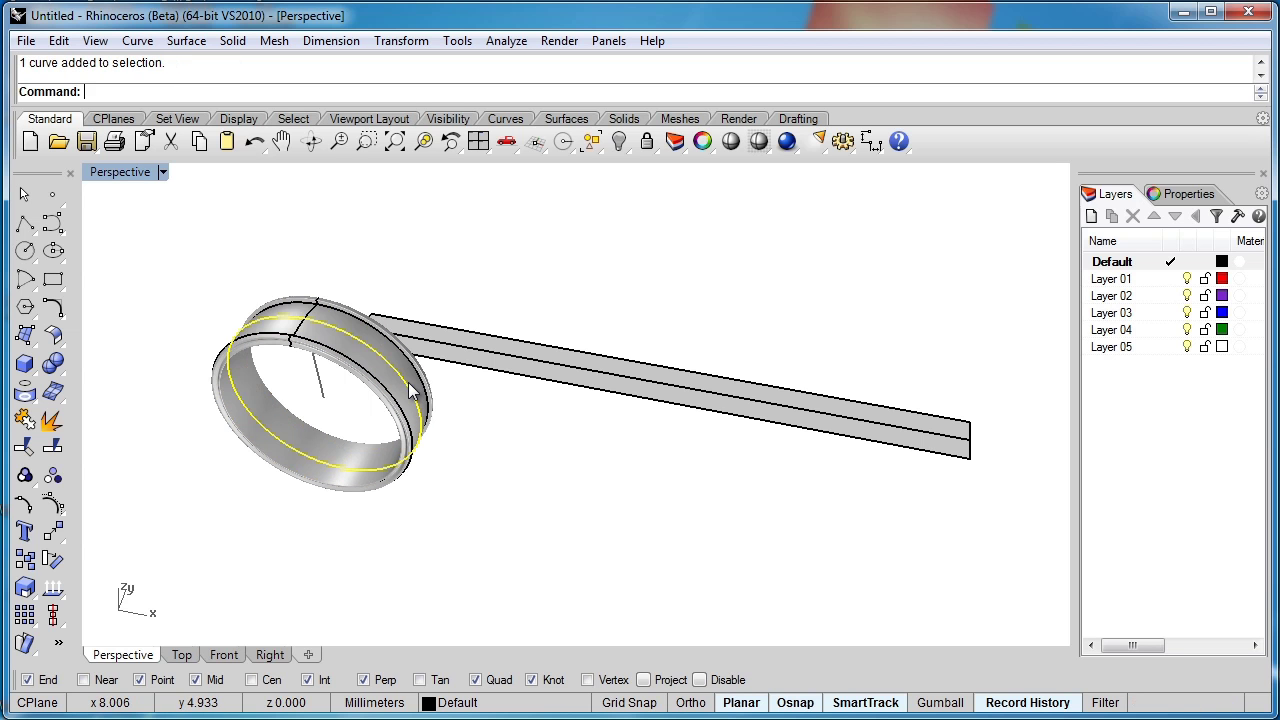
{"action": "left_click", "coordinate": [510, 42]}
{"action": "left_click", "coordinate": [428, 190]}
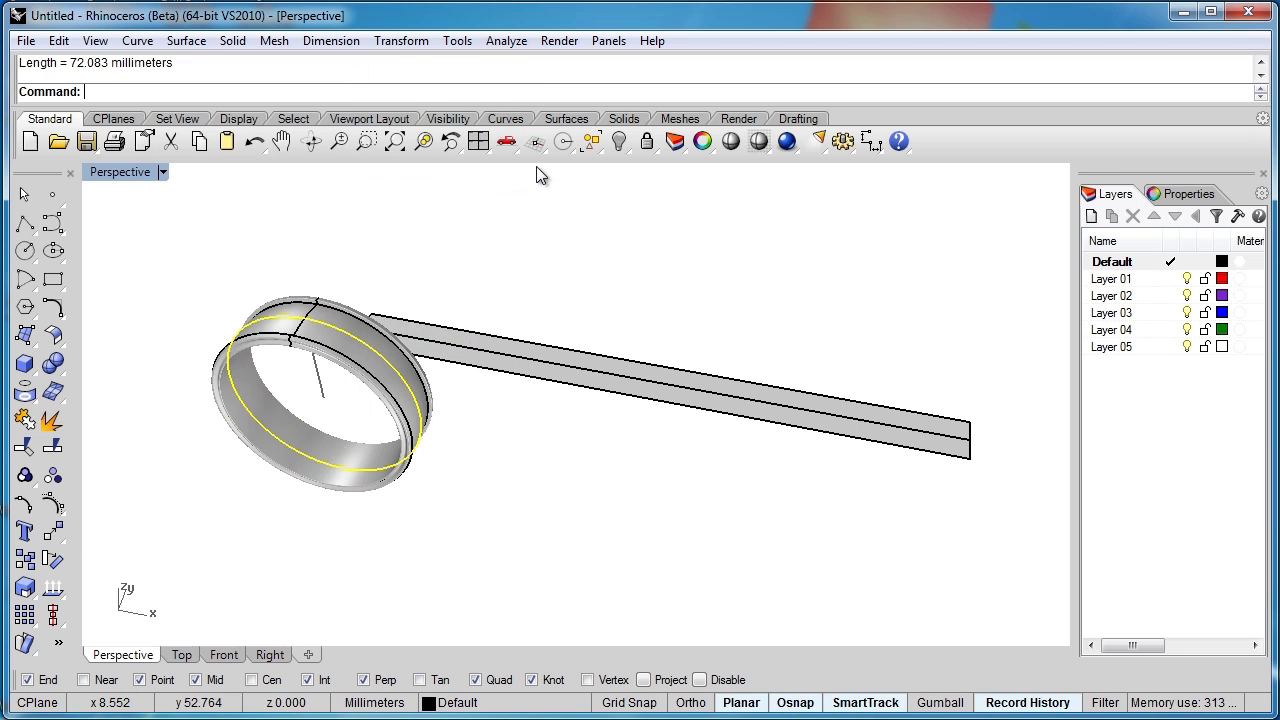
Measure the length of the flat strip's centre line: 70.108 mm.
{"action": "left_click", "coordinate": [506, 41]}
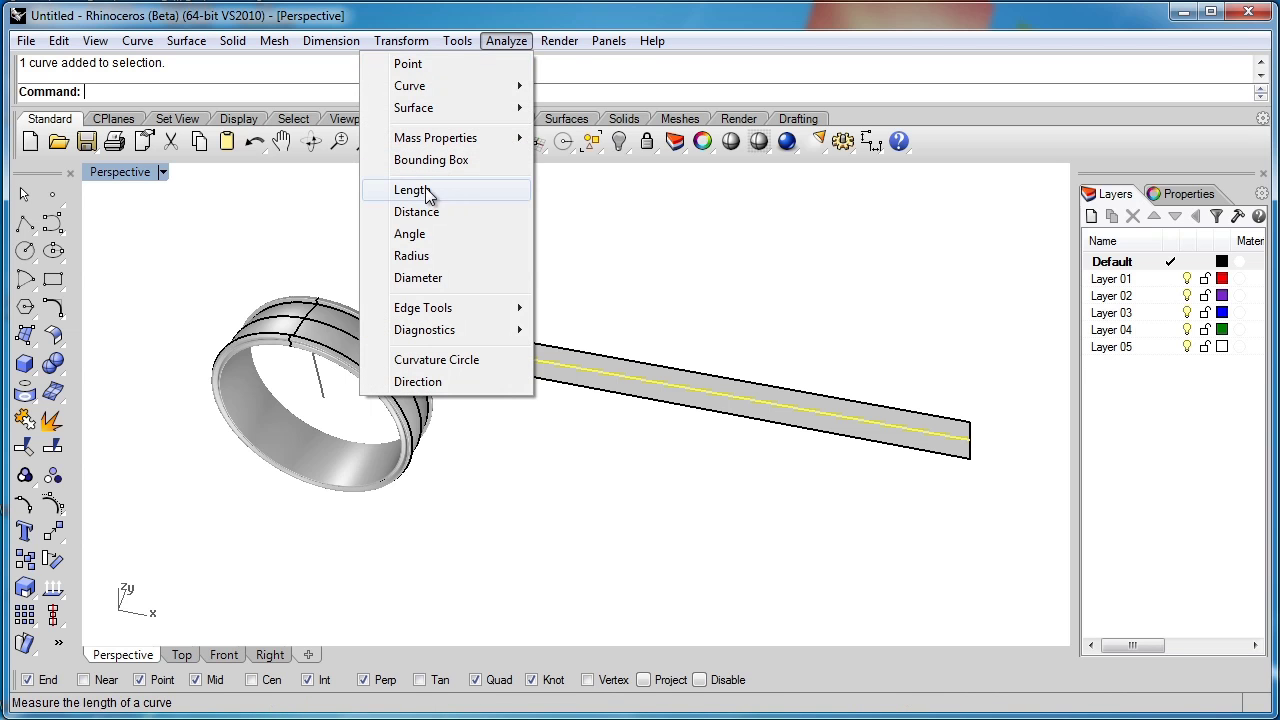
{"action": "left_click", "coordinate": [430, 190]}
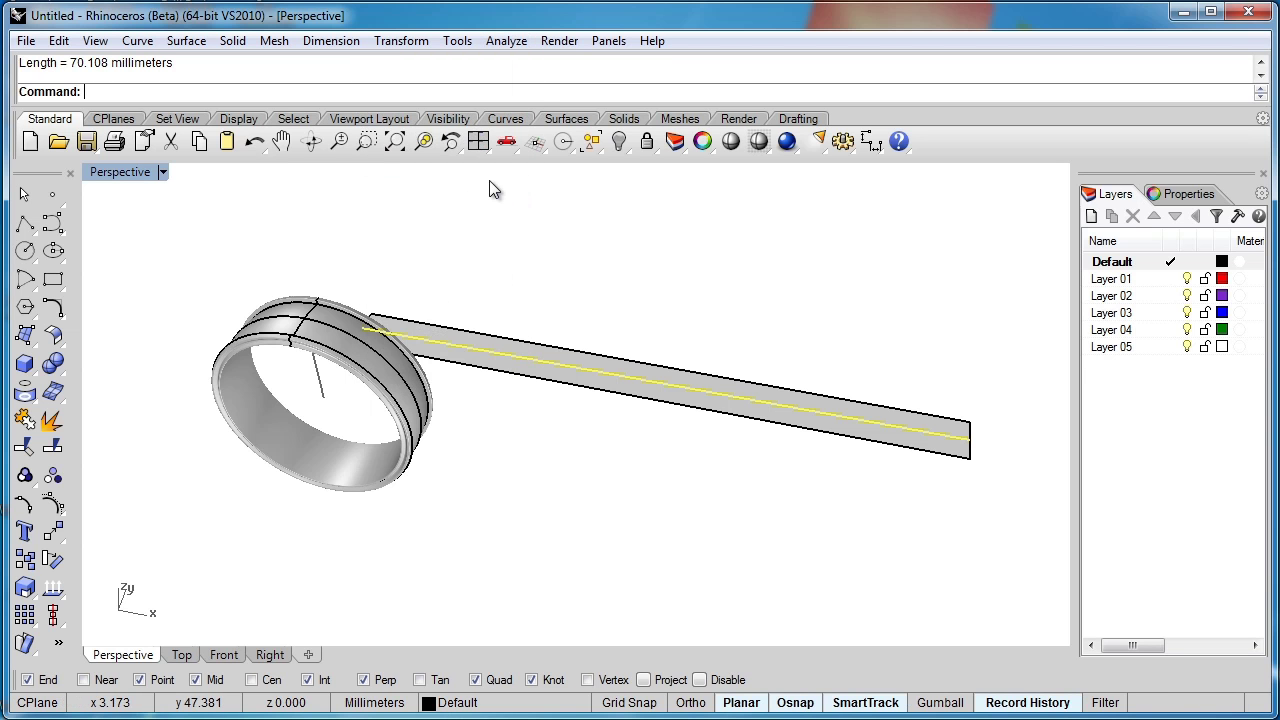
{"action": "right_click_drag", "start_coordinate": [489, 190], "coordinate": [560, 410]}
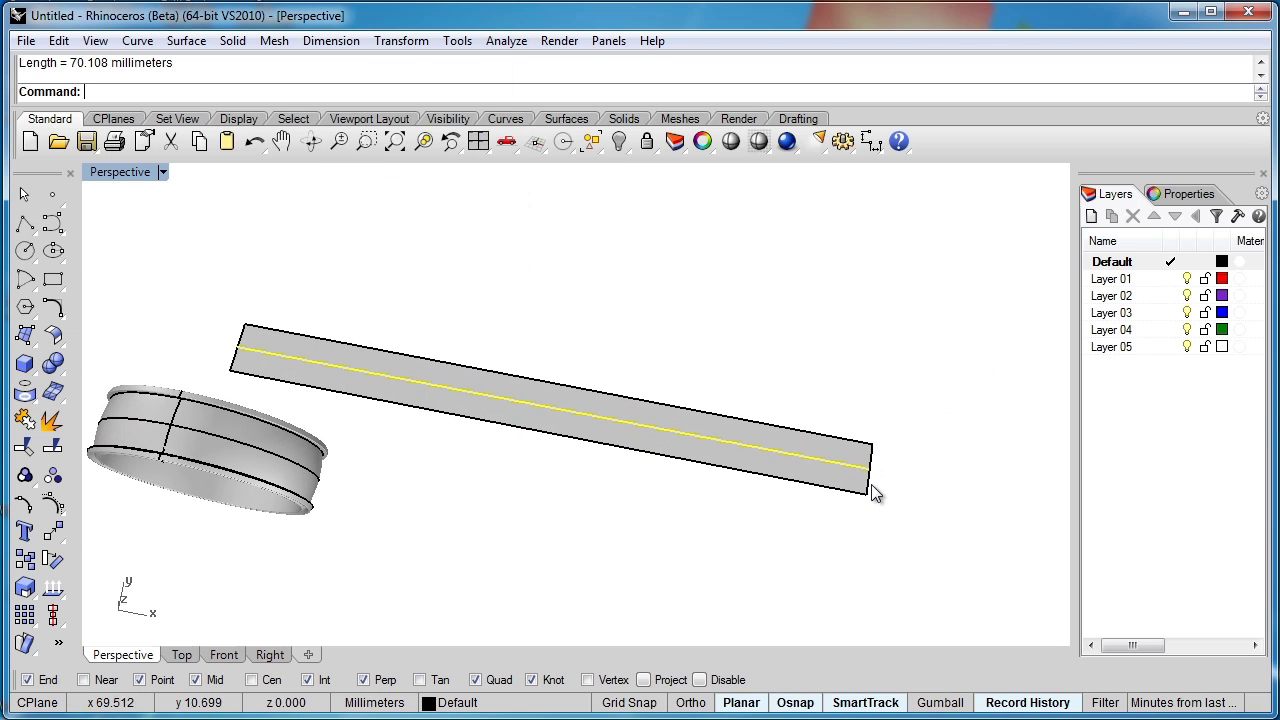
{"action": "left_click", "coordinate": [676, 484]}
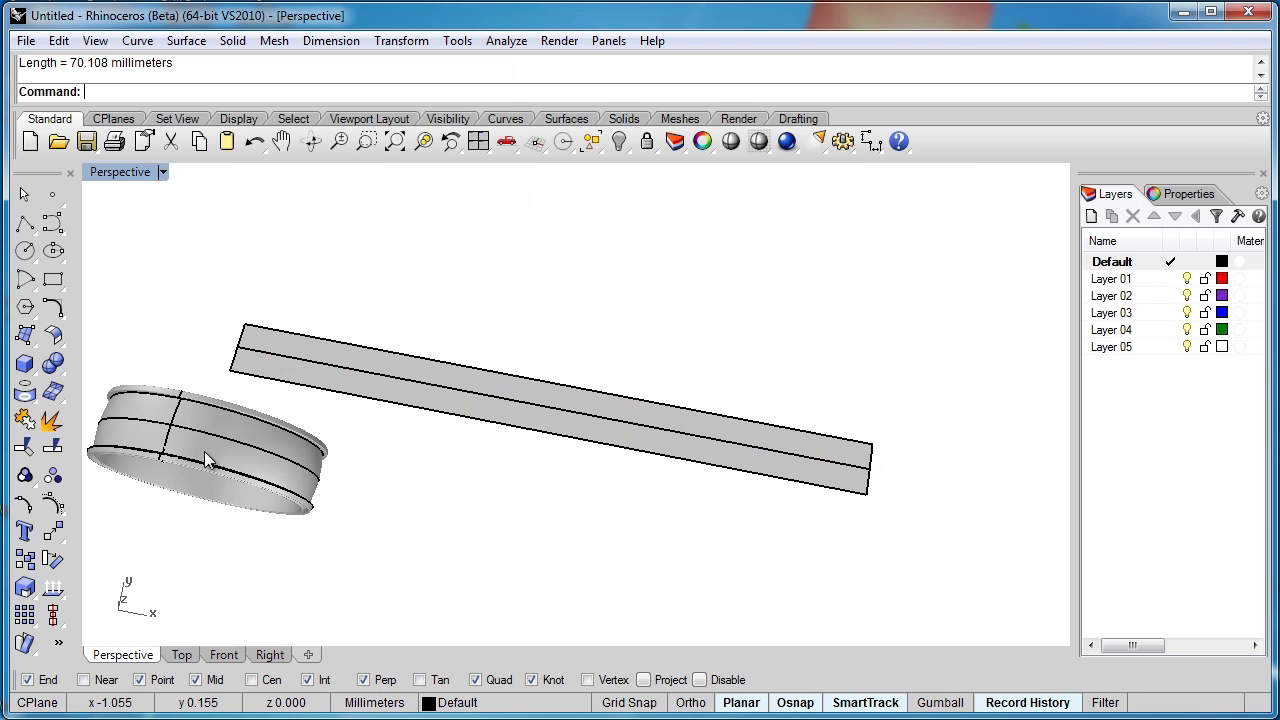
Delete the strip's middle curve and draw a 72.083 mm polyline from its left midpoint.
{"action": "left_click", "coordinate": [367, 371]}
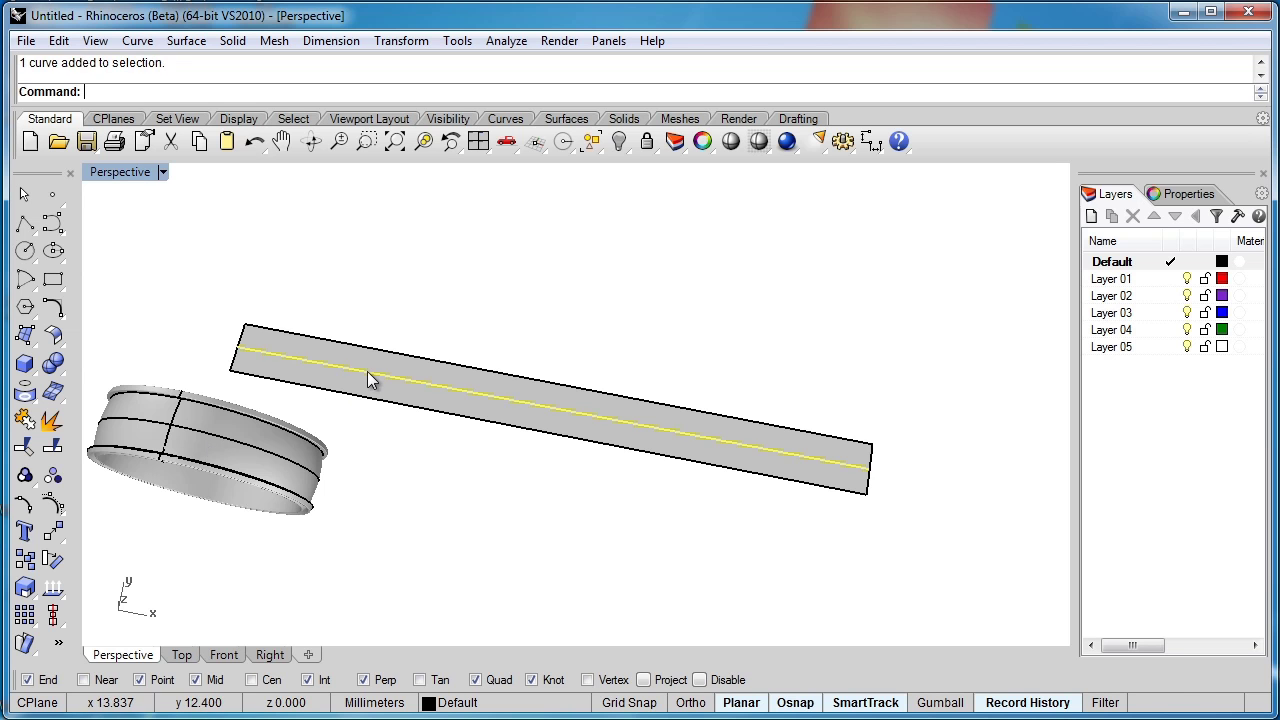
{"action": "key", "text": "Delete"}
{"action": "left_click", "coordinate": [25, 222]}
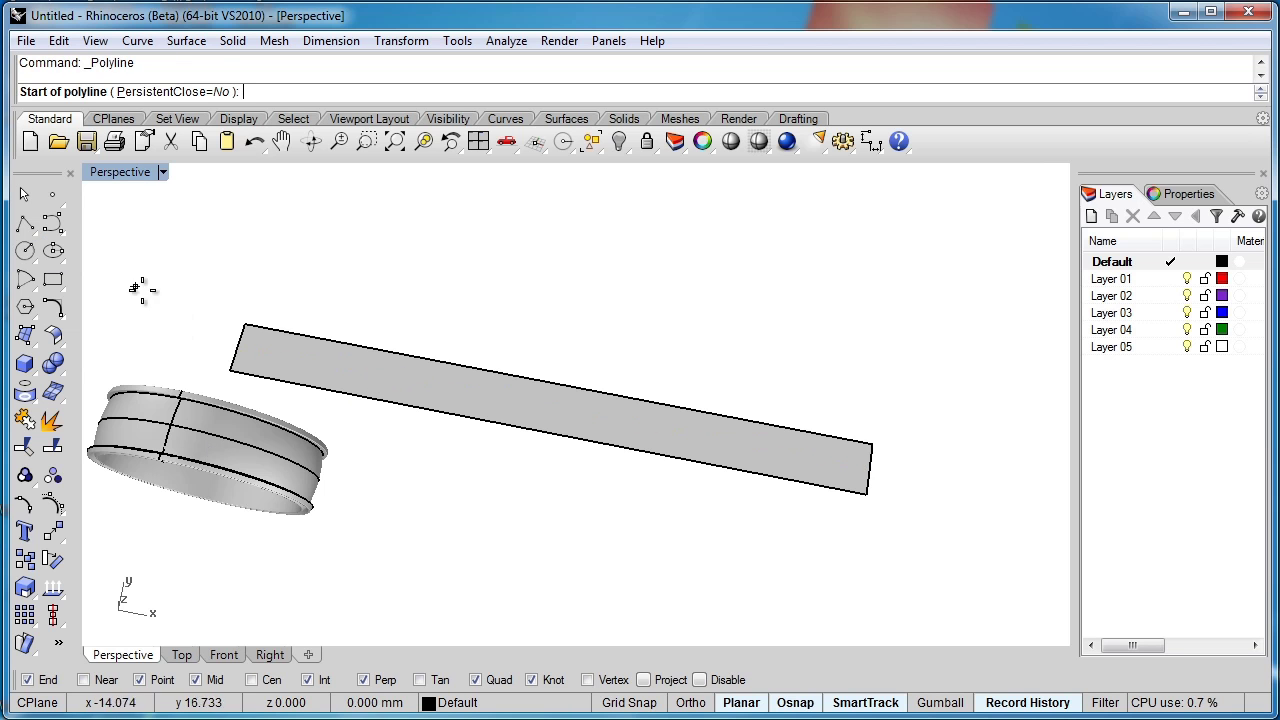
{"action": "left_click", "coordinate": [230, 340]}
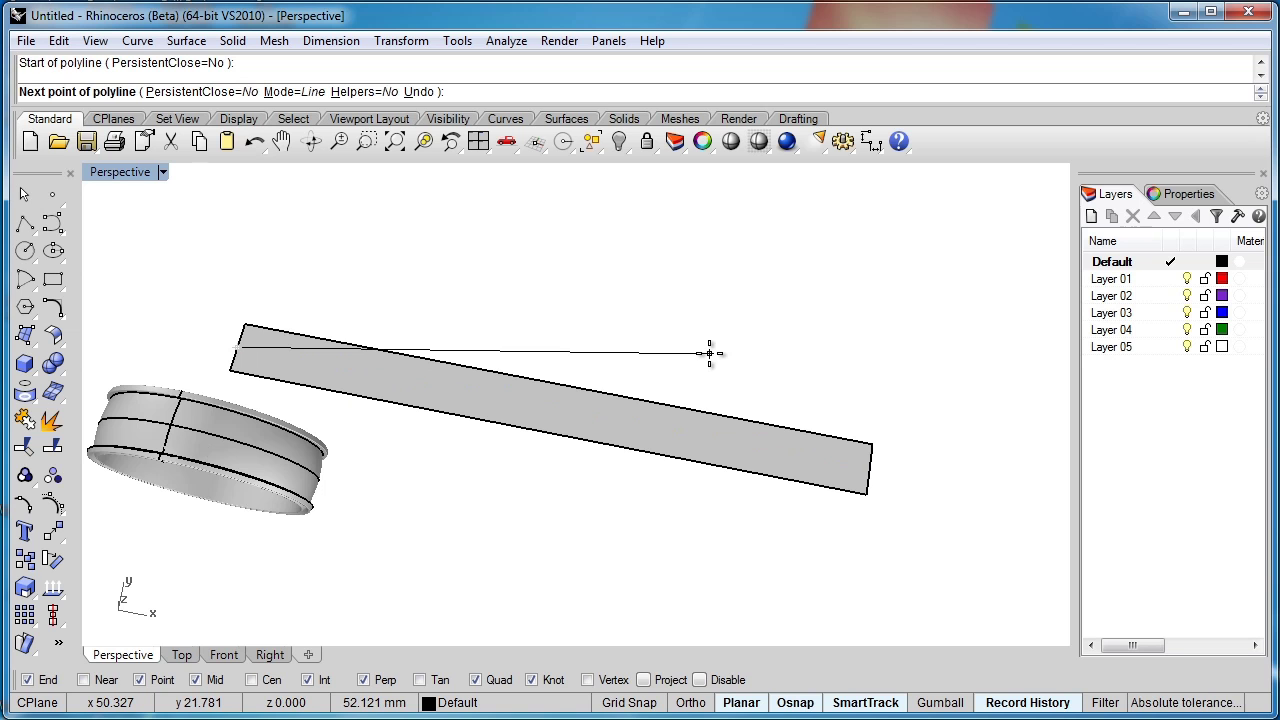
{"action": "type", "text": "72.083"}
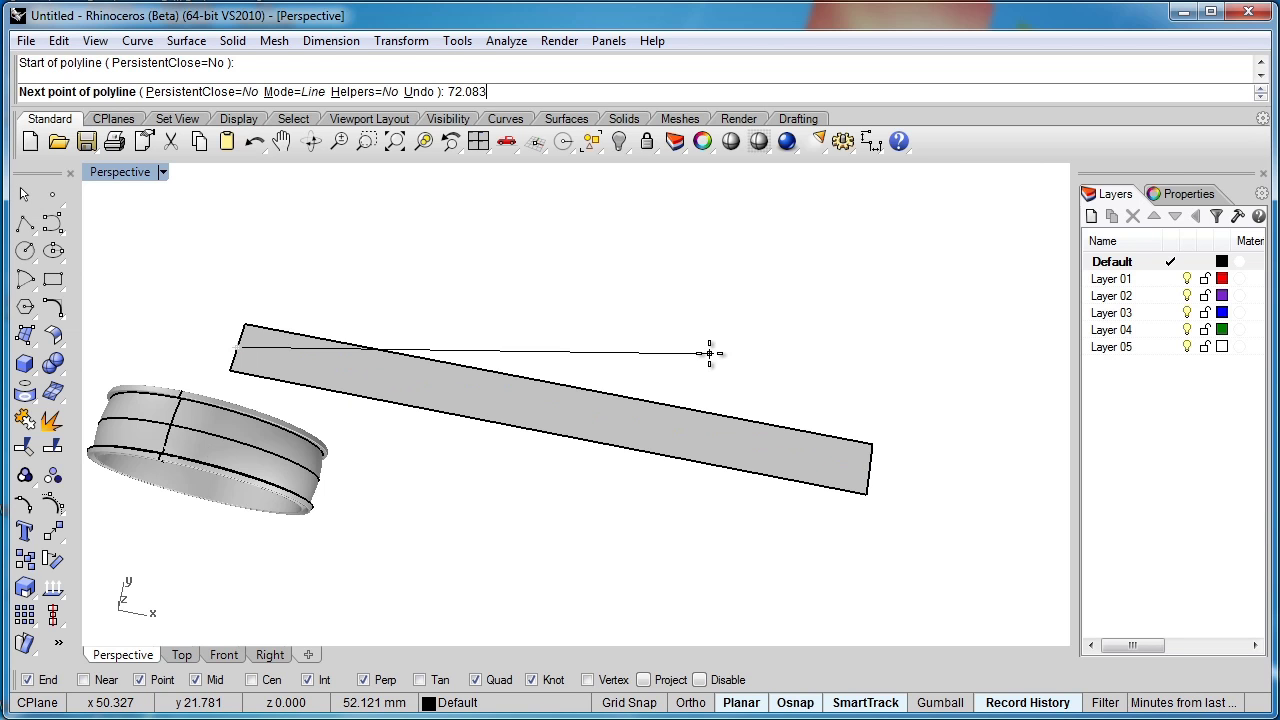
{"action": "key", "text": "Return"}
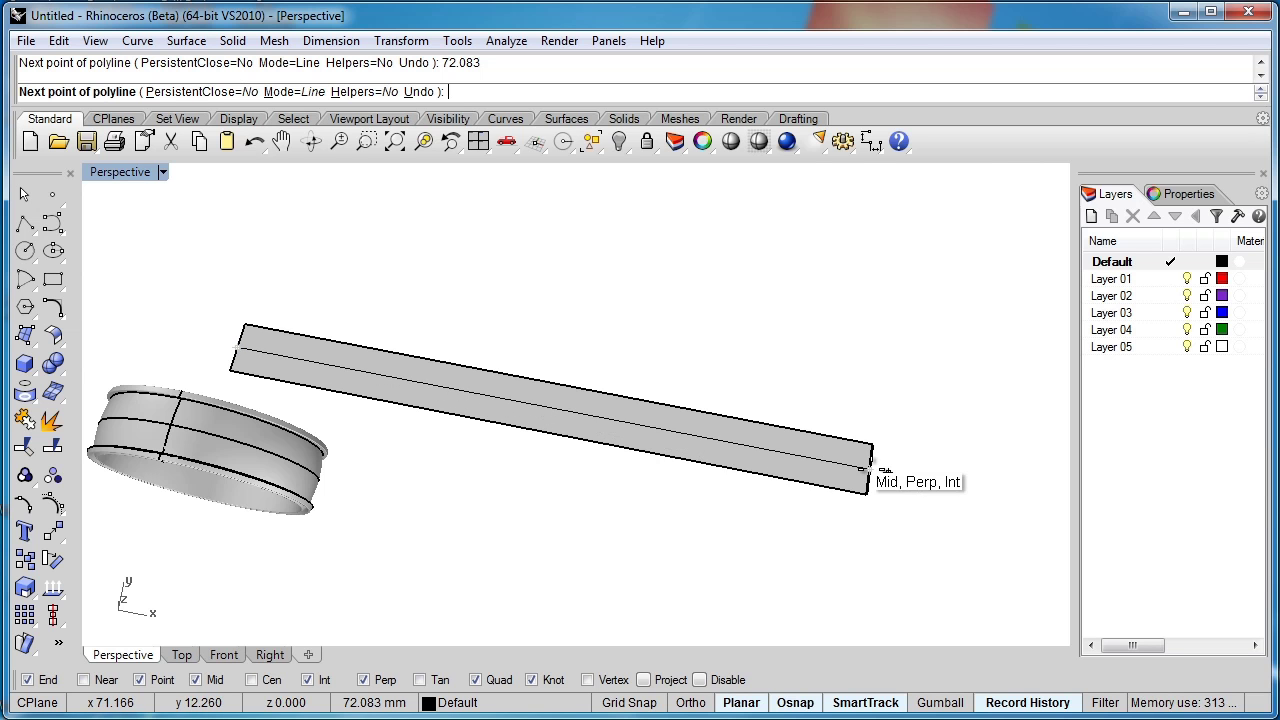
{"action": "left_click", "coordinate": [866, 468]}
Check the strip's length from left end to right end with Dim, then cancel.
{"action": "left_click", "coordinate": [871, 141]}
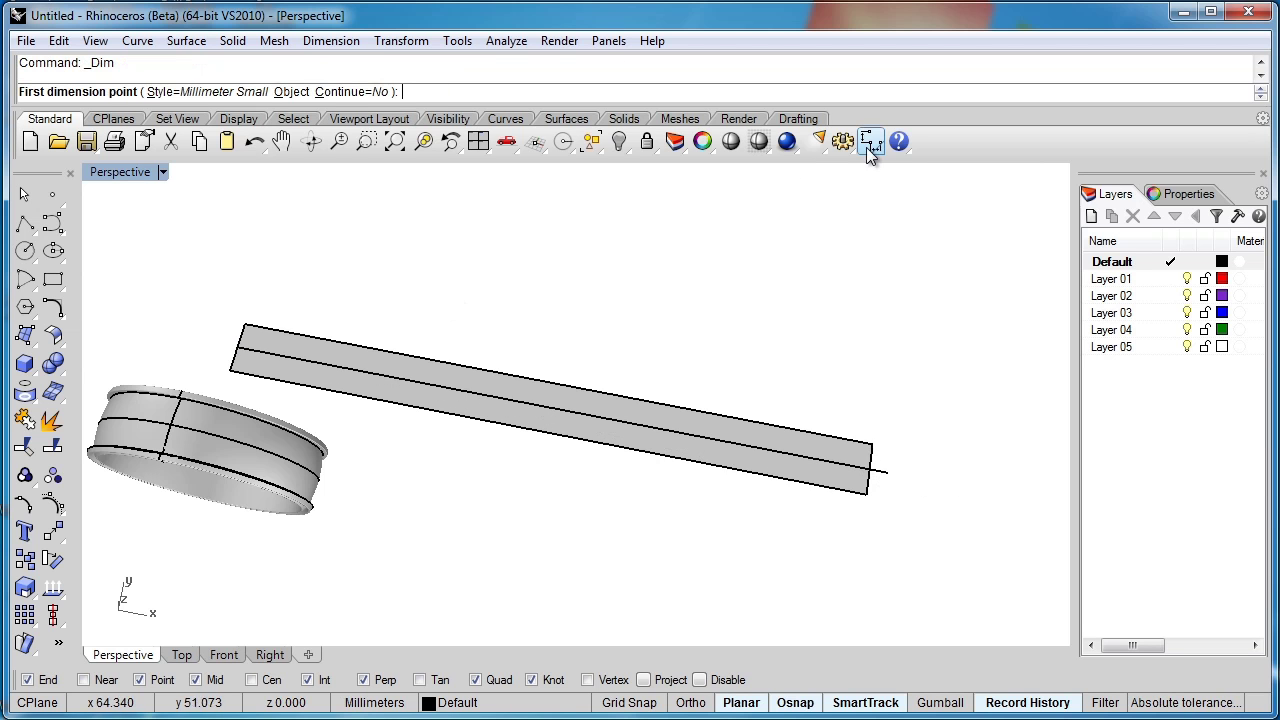
{"action": "left_click", "coordinate": [236, 348]}
{"action": "left_click", "coordinate": [868, 493]}
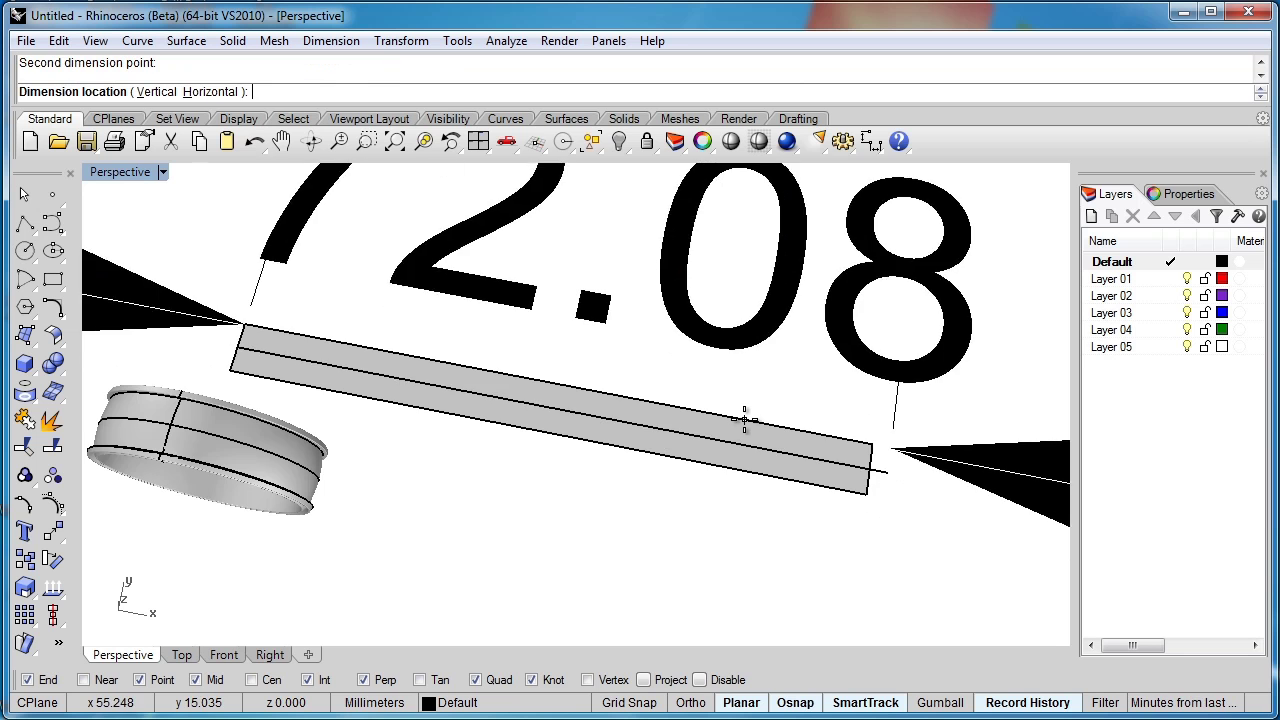
{"action": "scroll", "coordinate": [743, 421], "scroll_direction": "down", "scroll_amount": 3}
{"action": "scroll", "coordinate": [745, 414], "scroll_direction": "up", "scroll_amount": 2}
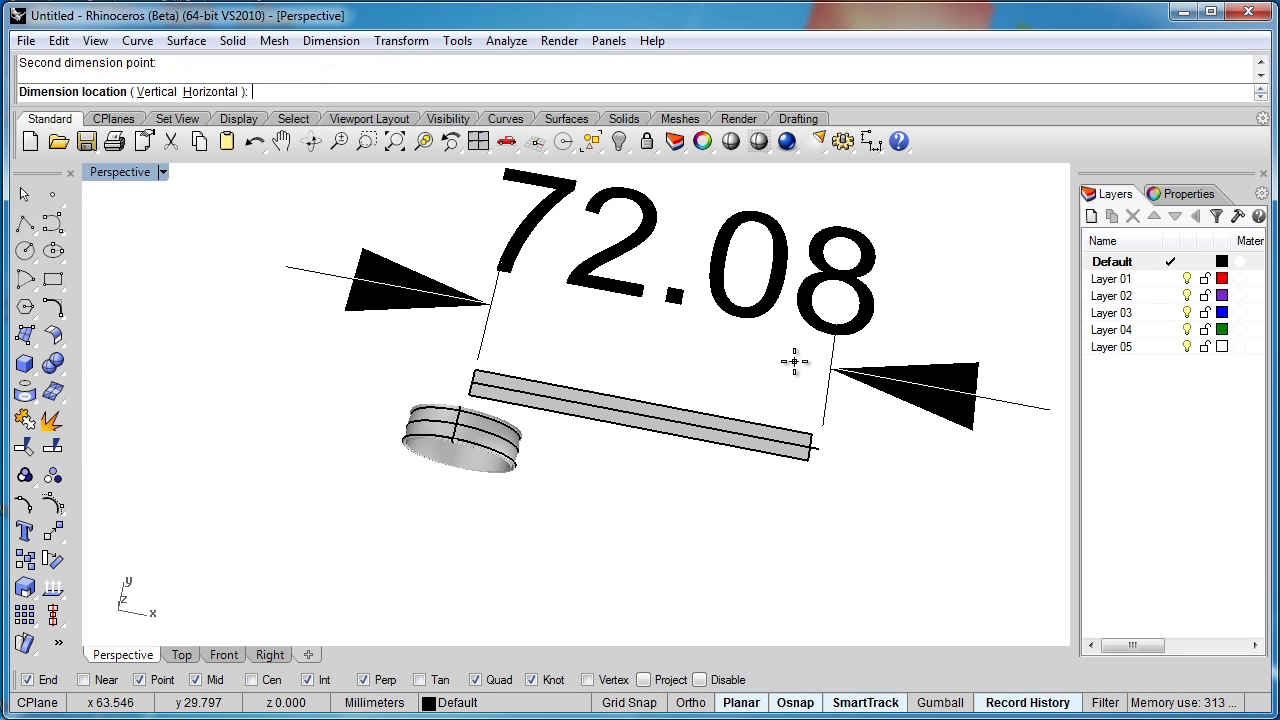
{"action": "key", "text": "Escape"}
{"action": "scroll", "coordinate": [737, 463], "scroll_direction": "up", "scroll_amount": 3}
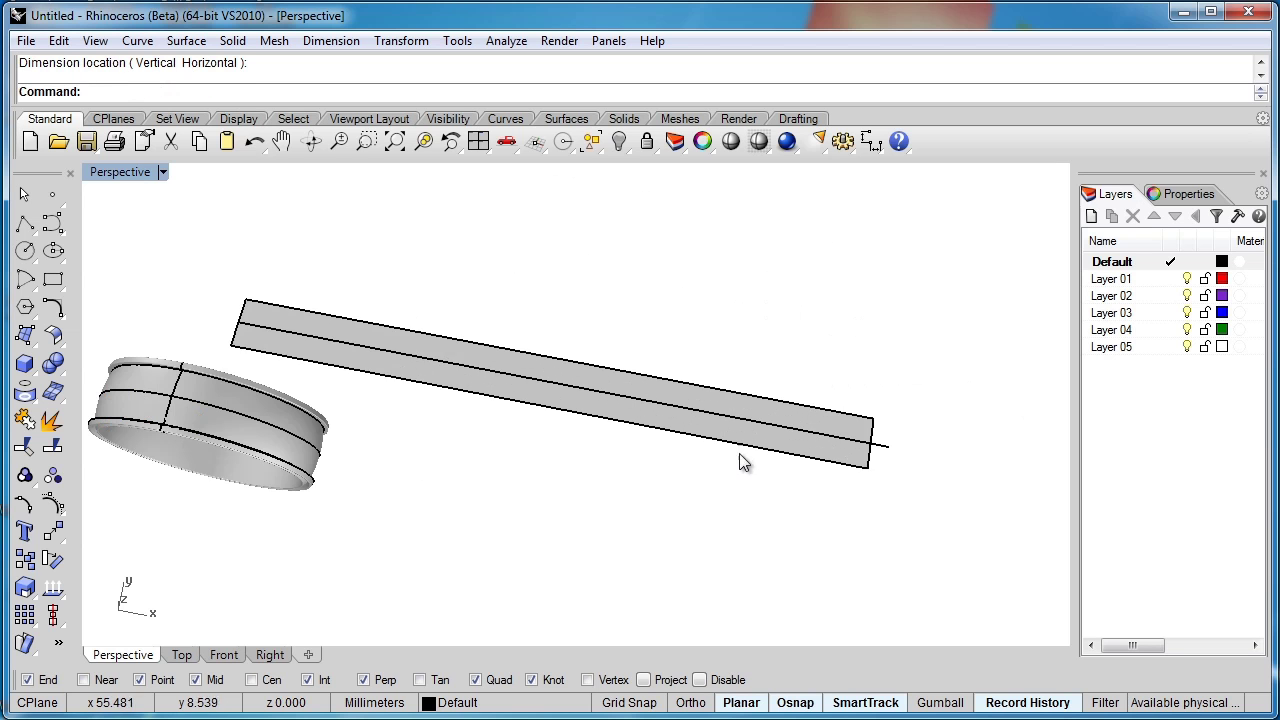
{"action": "left_click", "coordinate": [700, 438]}
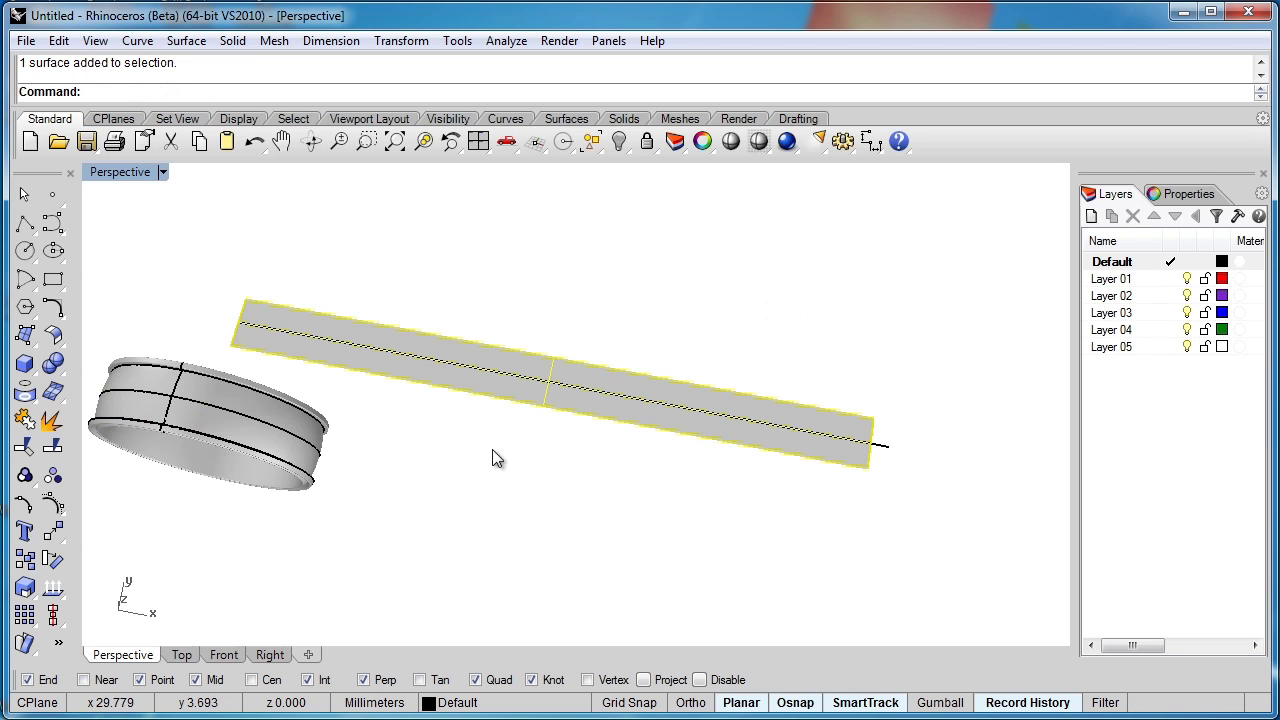
Scale1D the strip from its left end so its right end meets the line's end.
{"action": "left_click", "coordinate": [31, 594]}
{"action": "left_click", "coordinate": [54, 618]}
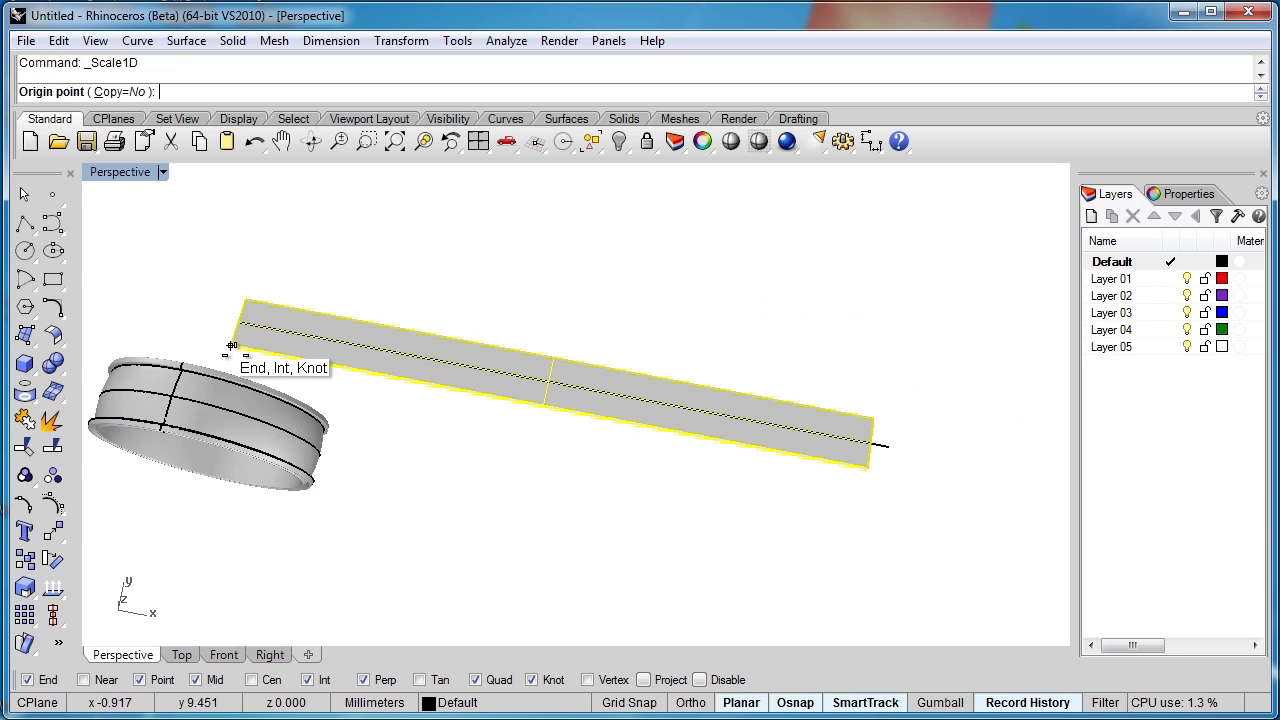
{"action": "left_click", "coordinate": [233, 350]}
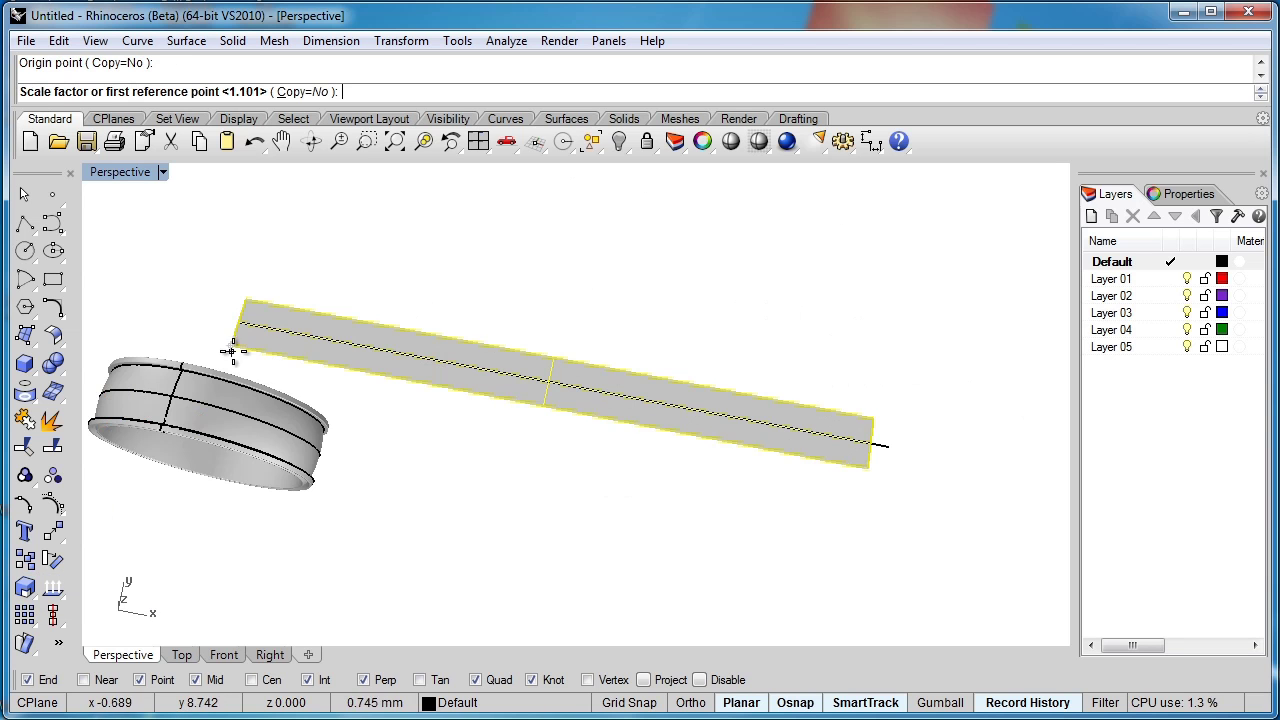
{"action": "left_click", "coordinate": [868, 459]}
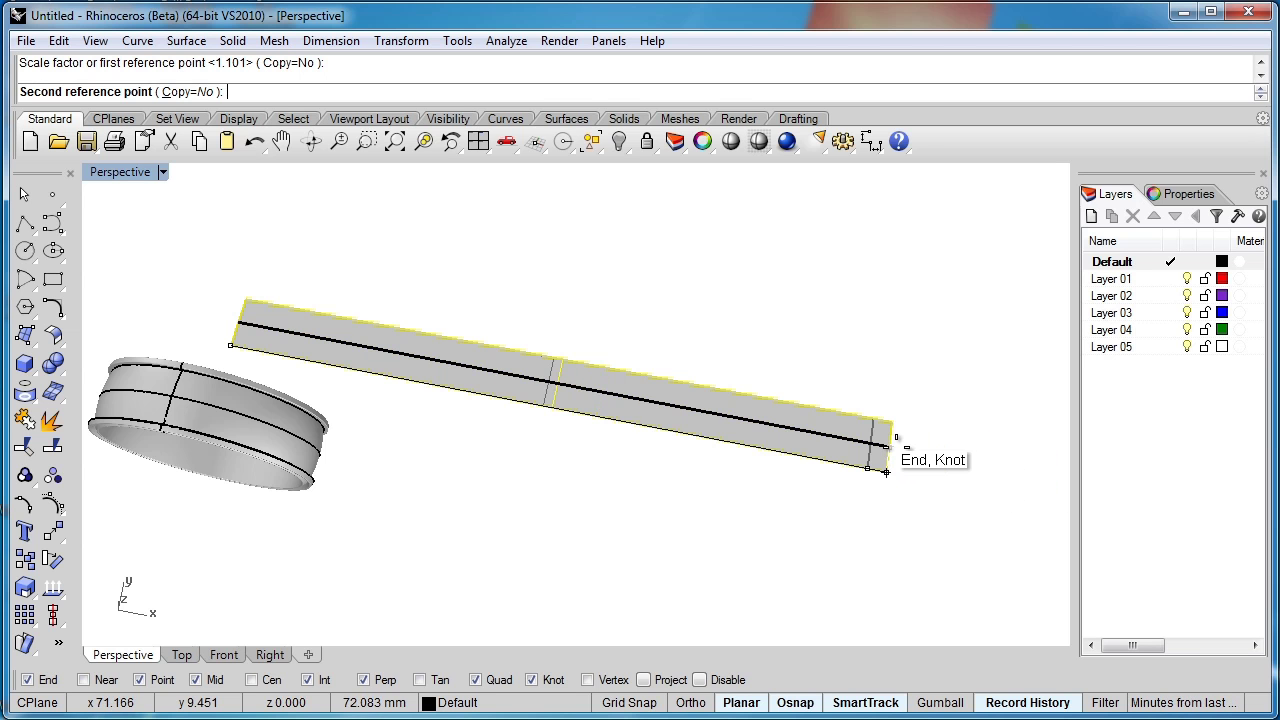
{"action": "left_click", "coordinate": [886, 472]}
Check the stretched strip's length with Dim, then cancel and reselect the strip.
{"action": "left_click", "coordinate": [656, 219]}
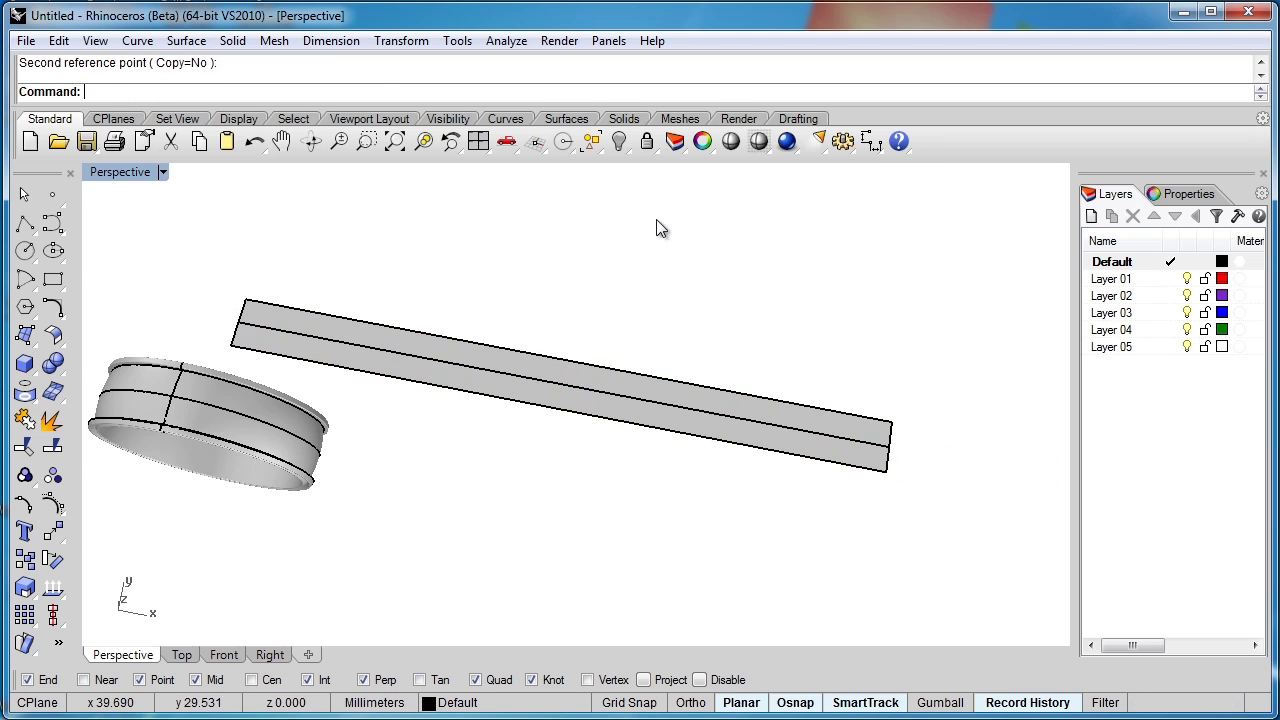
{"action": "left_click", "coordinate": [871, 140]}
{"action": "left_click", "coordinate": [243, 298]}
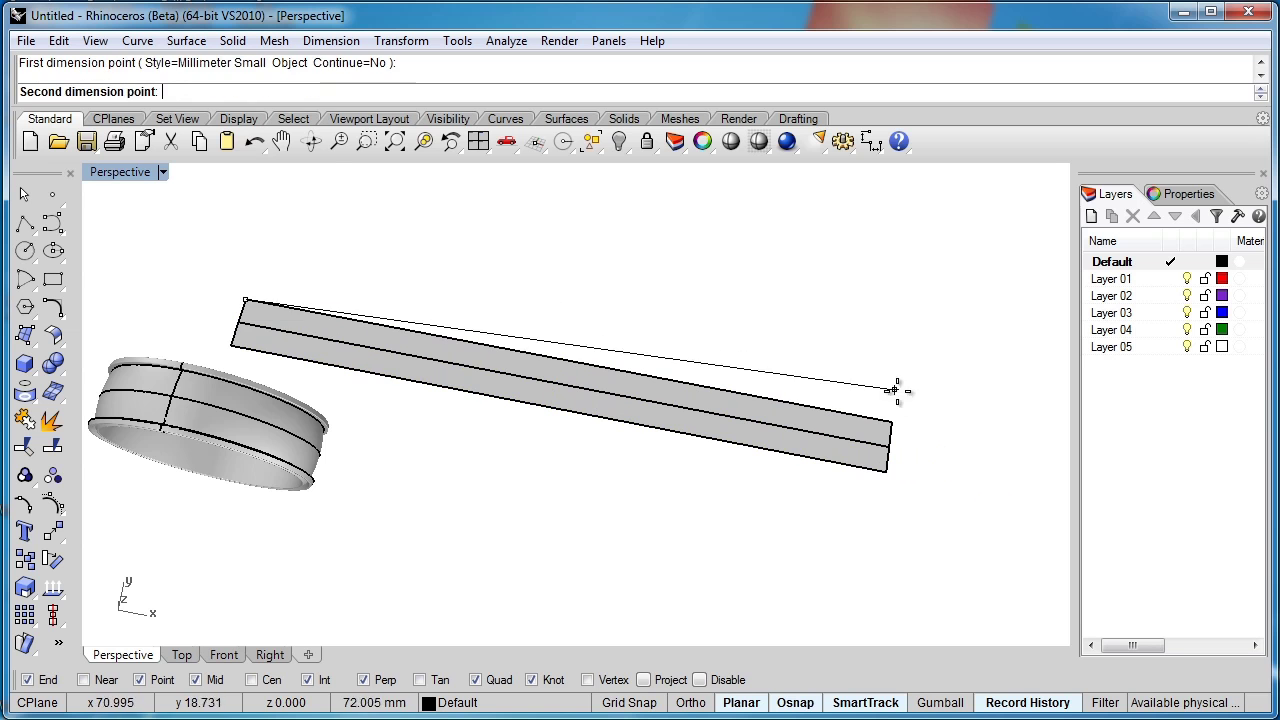
{"action": "left_click", "coordinate": [890, 420]}
{"action": "scroll", "coordinate": [729, 388], "scroll_direction": "down", "scroll_amount": 3}
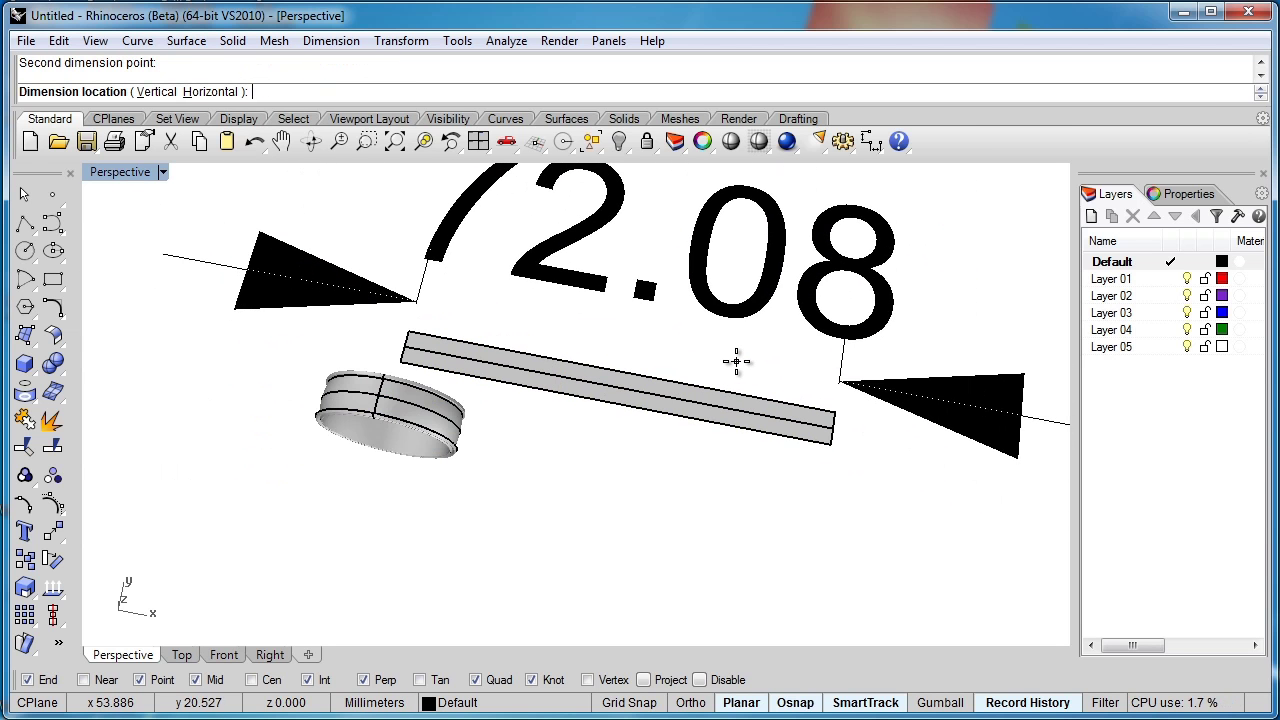
{"action": "key", "text": "Escape"}
{"action": "left_click", "coordinate": [714, 412]}
{"action": "right_click_drag", "start_coordinate": [714, 412], "coordinate": [670, 327]}
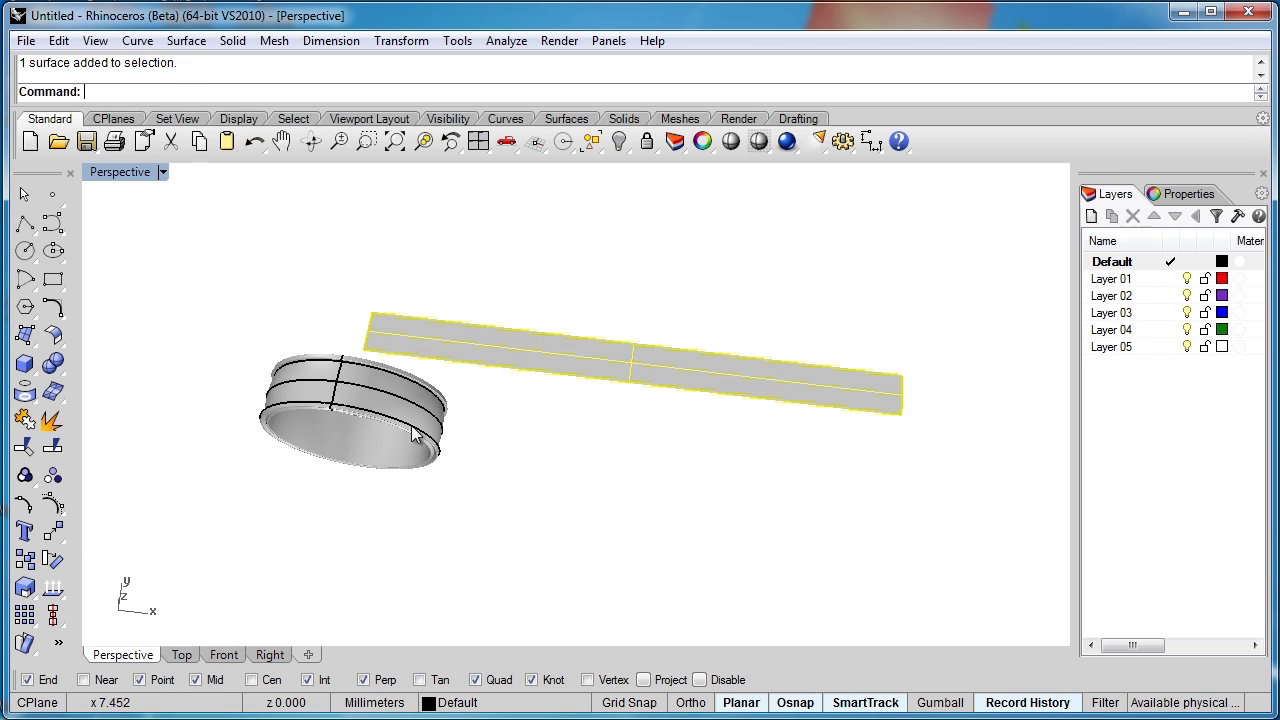
Copy the stretched strip and undo back past the Smash and the ring's extrusion.
{"action": "key", "text": "ctrl+c"}
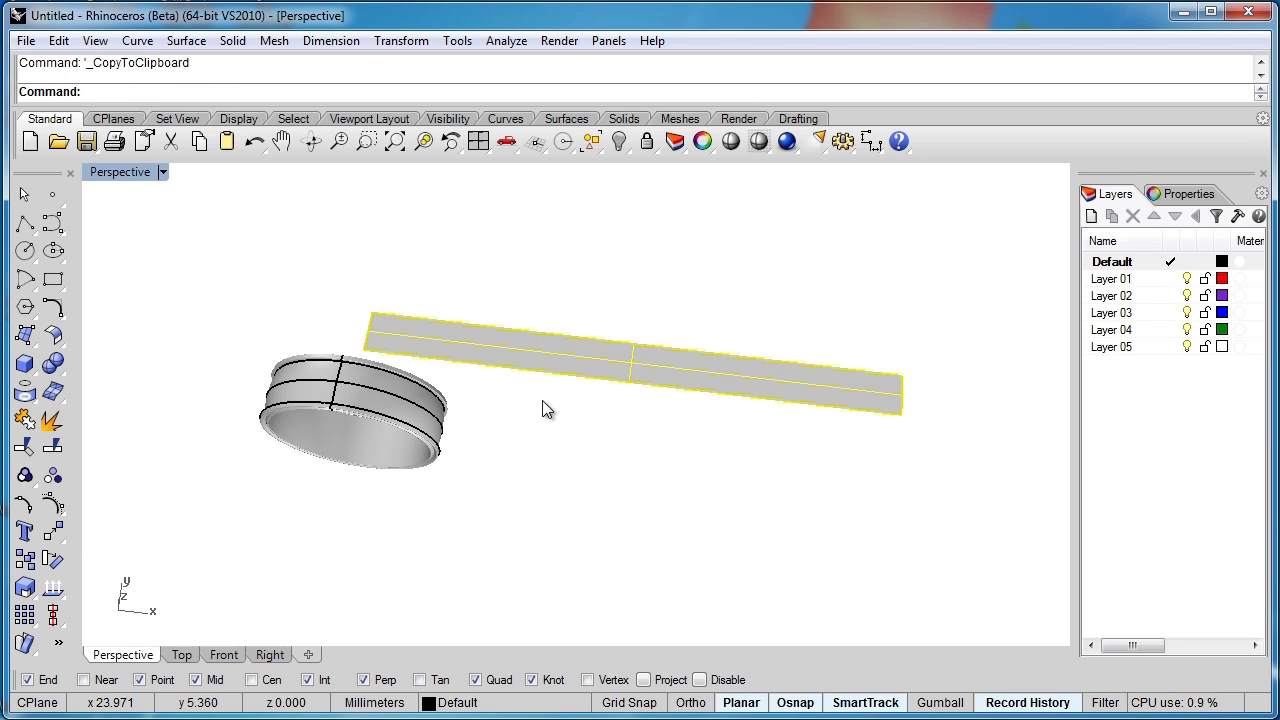
{"action": "key", "text": "ctrl+z"}
{"action": "key", "text": "ctrl+z"}
{"action": "key", "text": "ctrl+z"}
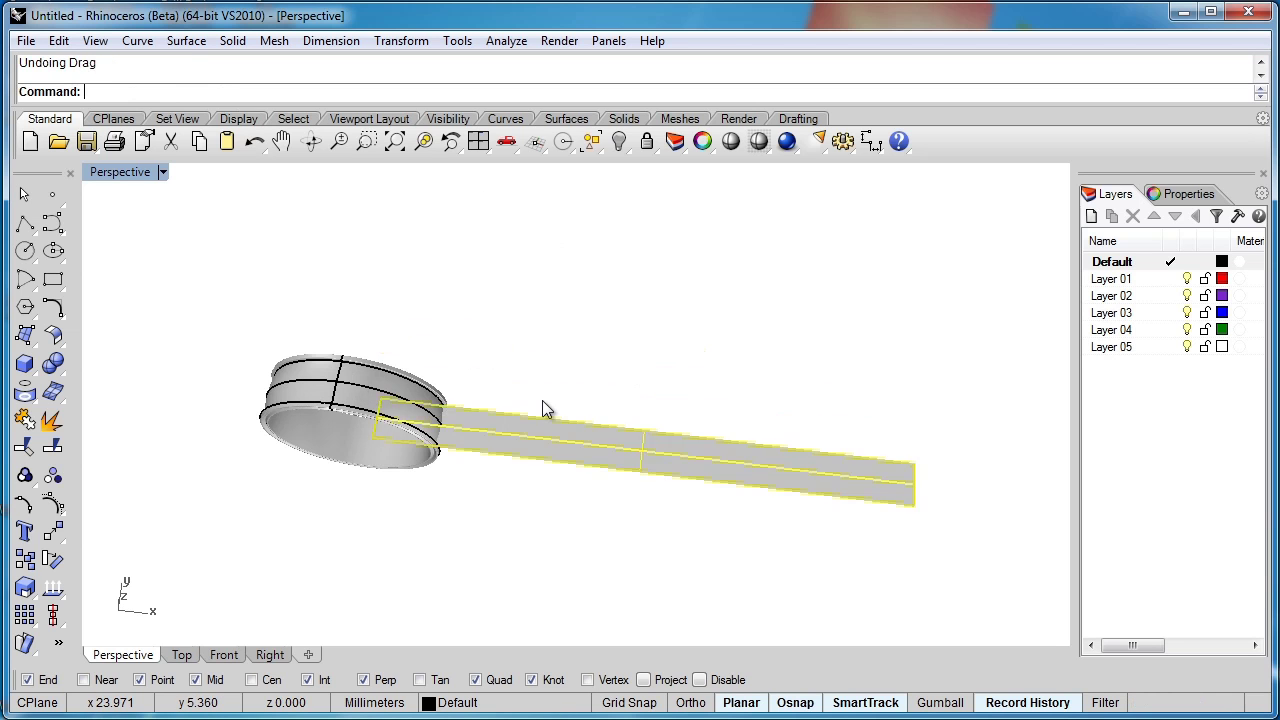
{"action": "key", "text": "ctrl+z"}
{"action": "key", "text": "ctrl+z"}
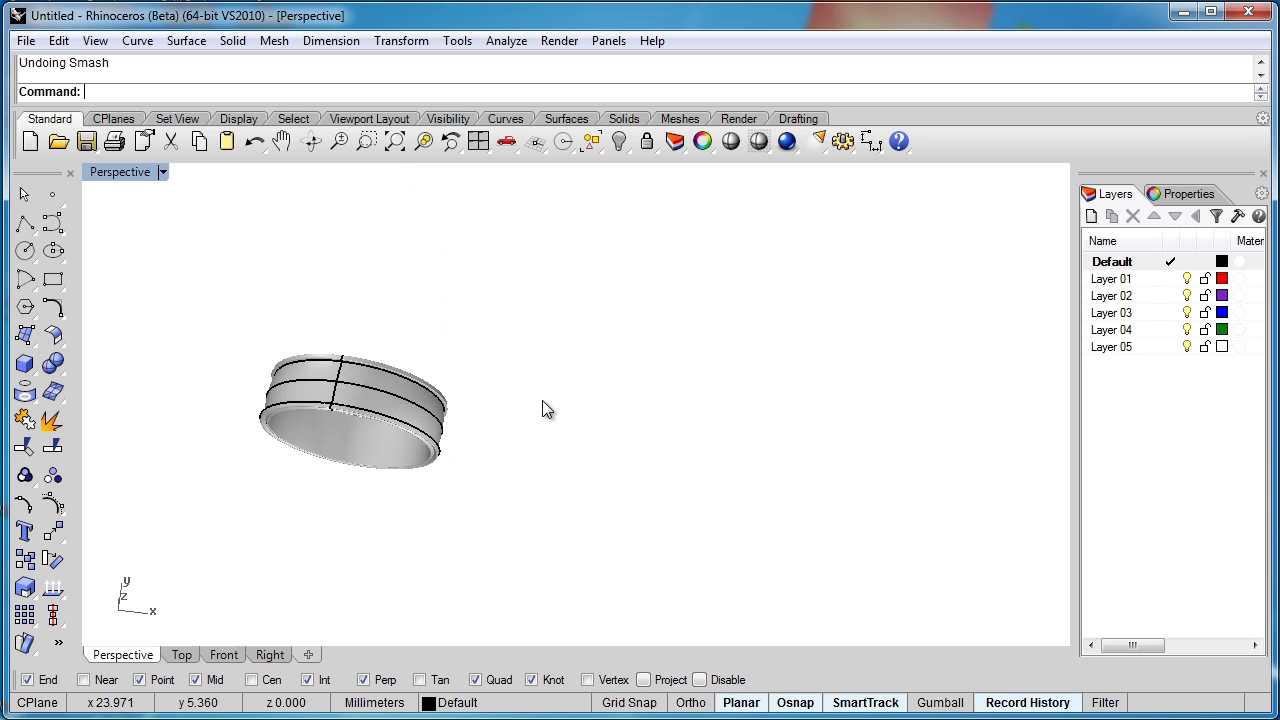
{"action": "key", "text": "ctrl+z"}
{"action": "right_click_drag", "start_coordinate": [543, 460], "coordinate": [502, 390]}
{"action": "scroll", "coordinate": [453, 396], "scroll_direction": "up", "scroll_amount": 3}
{"action": "left_click", "coordinate": [432, 268]}
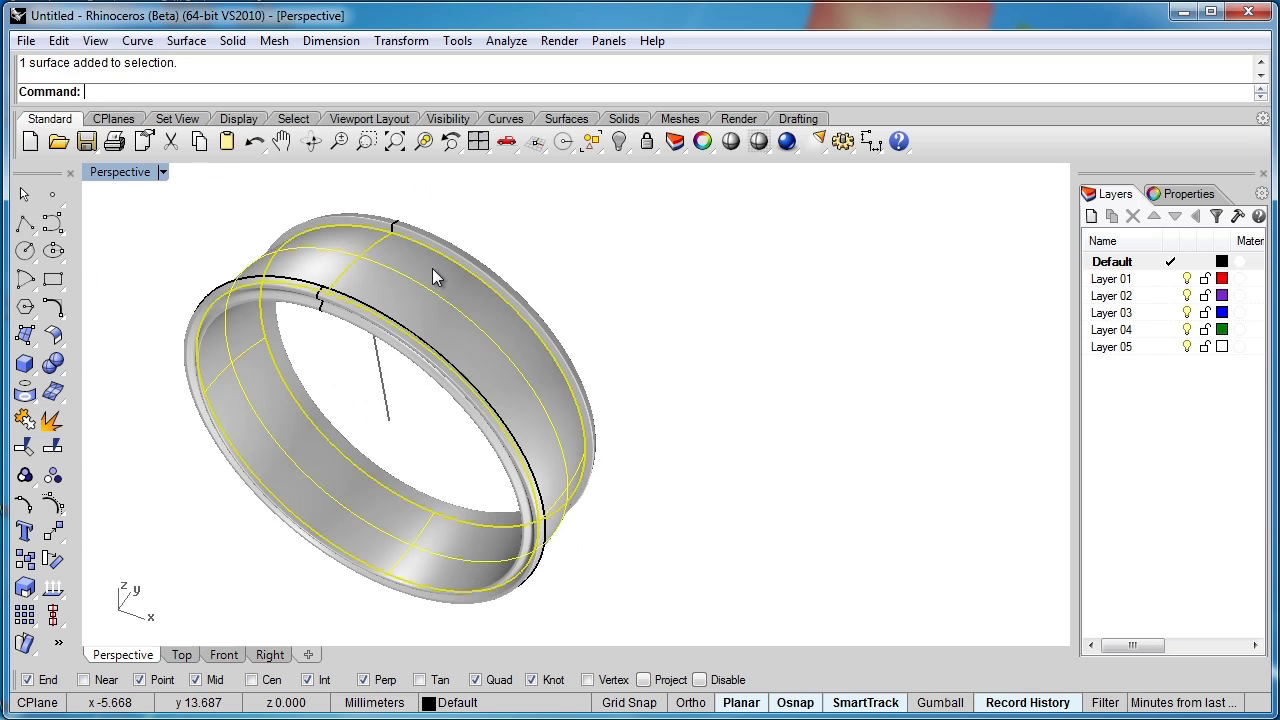
{"action": "key", "text": "ctrl+z"}
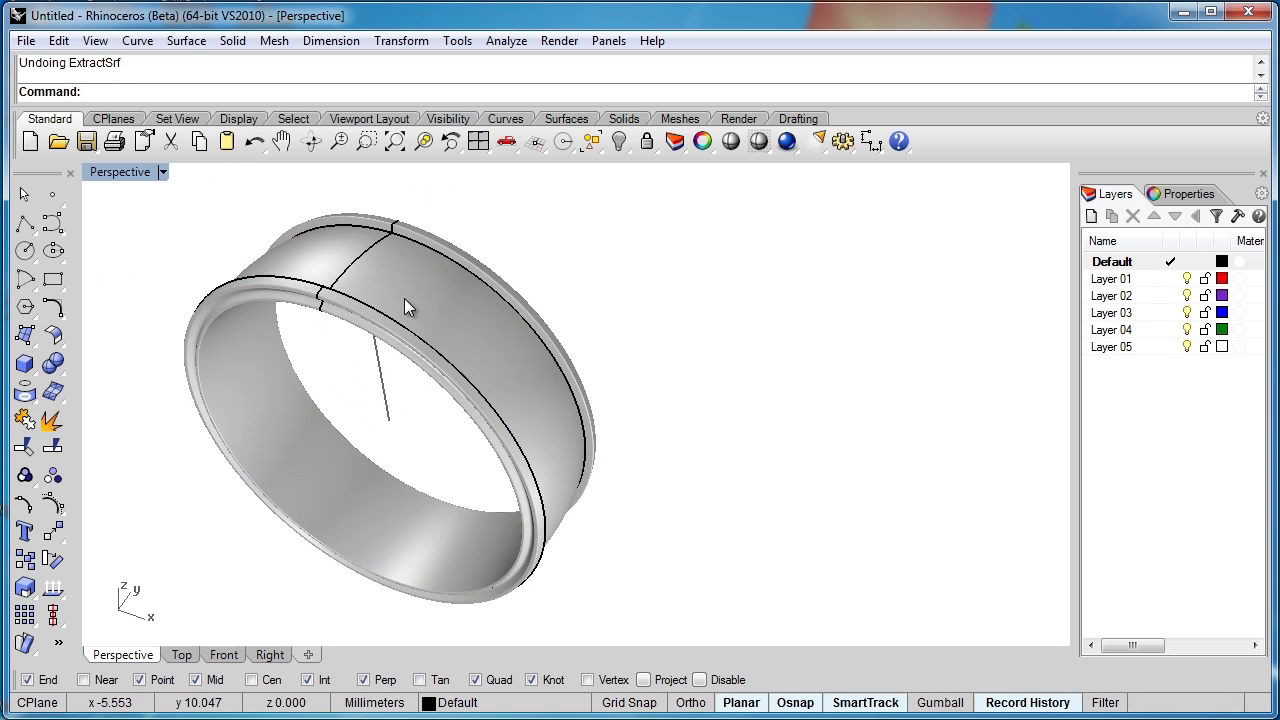
{"action": "left_click", "coordinate": [429, 266]}
{"action": "scroll", "coordinate": [468, 280], "scroll_direction": "down", "scroll_amount": 3}
{"action": "left_click", "coordinate": [472, 324]}
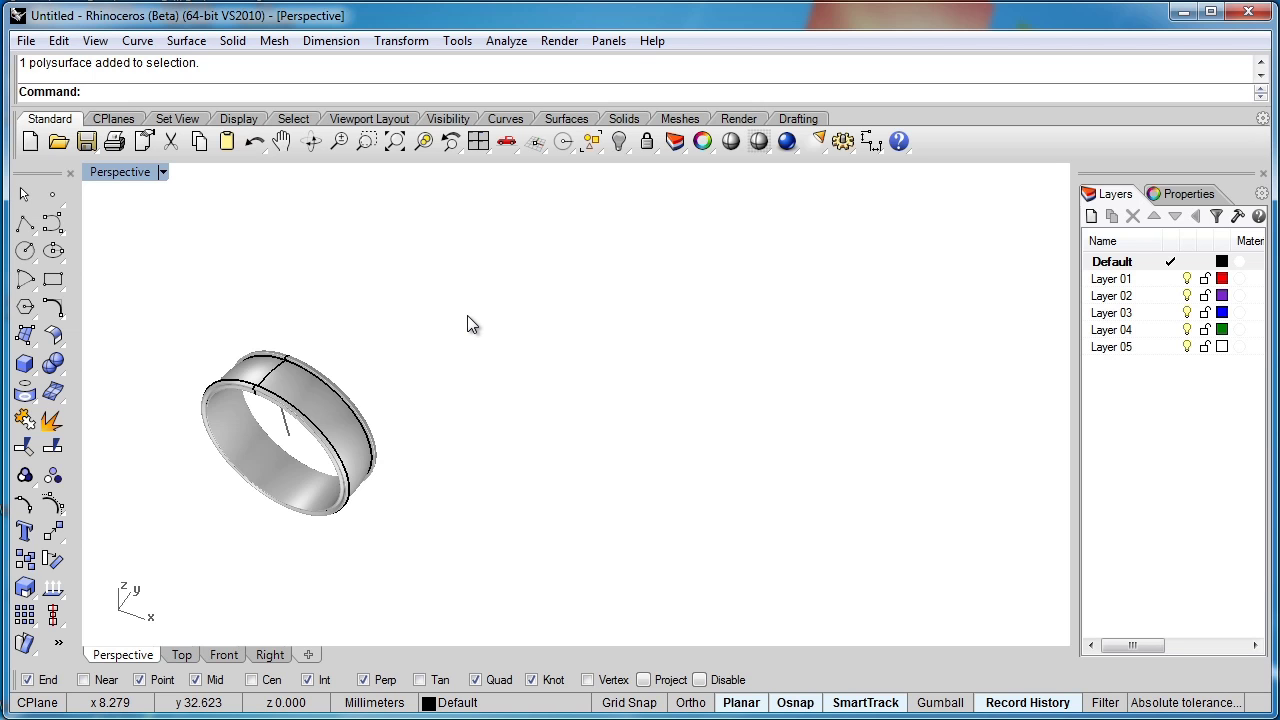
Paste the copied stretched strip back beside the restored ring.
{"action": "key", "text": "ctrl+v"}
{"action": "left_click", "coordinate": [485, 307]}
{"action": "right_click_drag", "start_coordinate": [485, 307], "coordinate": [503, 380], "text": "shift"}
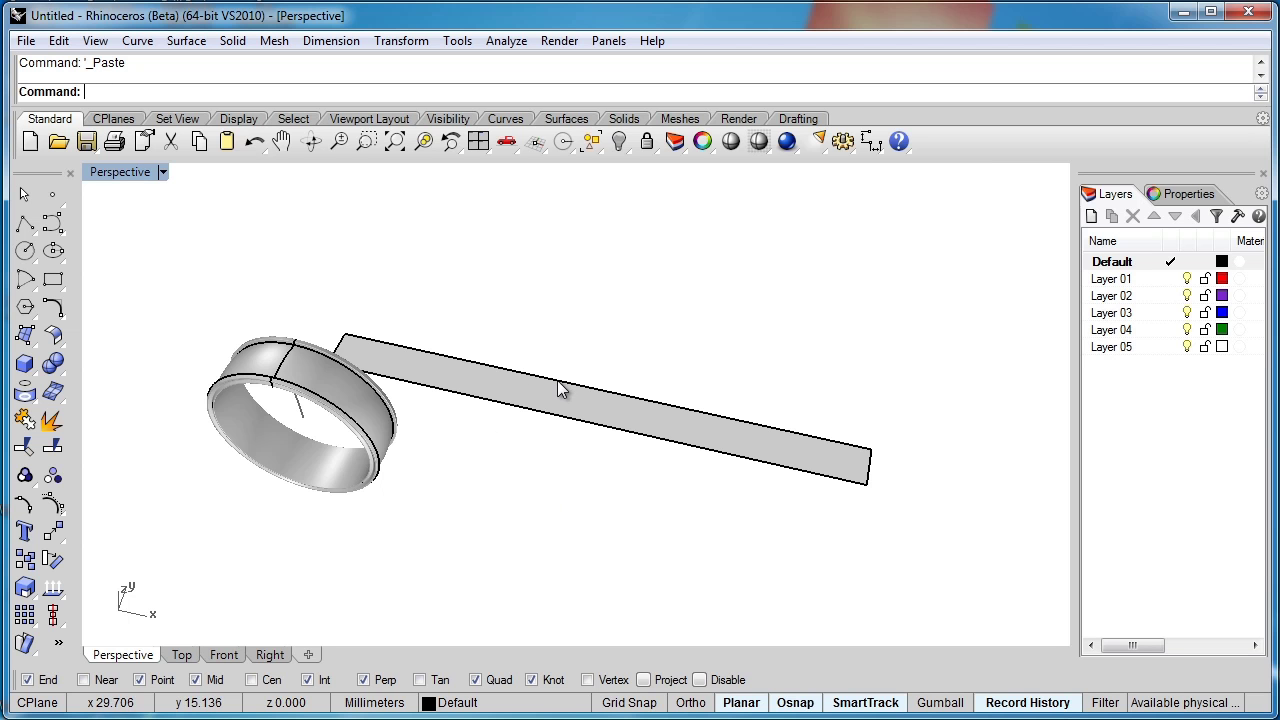
Switch to Top view and zoom in on the strip's left end.
{"action": "left_click", "coordinate": [180, 654]}
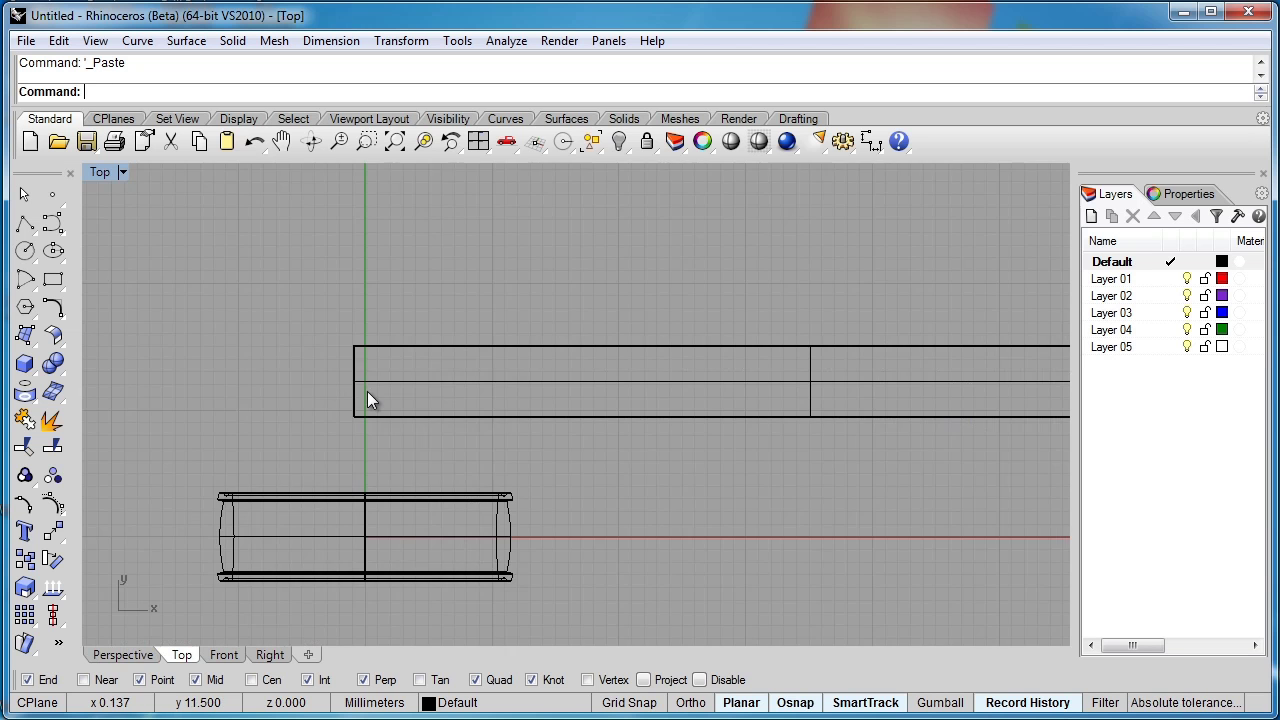
{"action": "scroll", "coordinate": [280, 366], "scroll_direction": "up", "scroll_amount": 5}
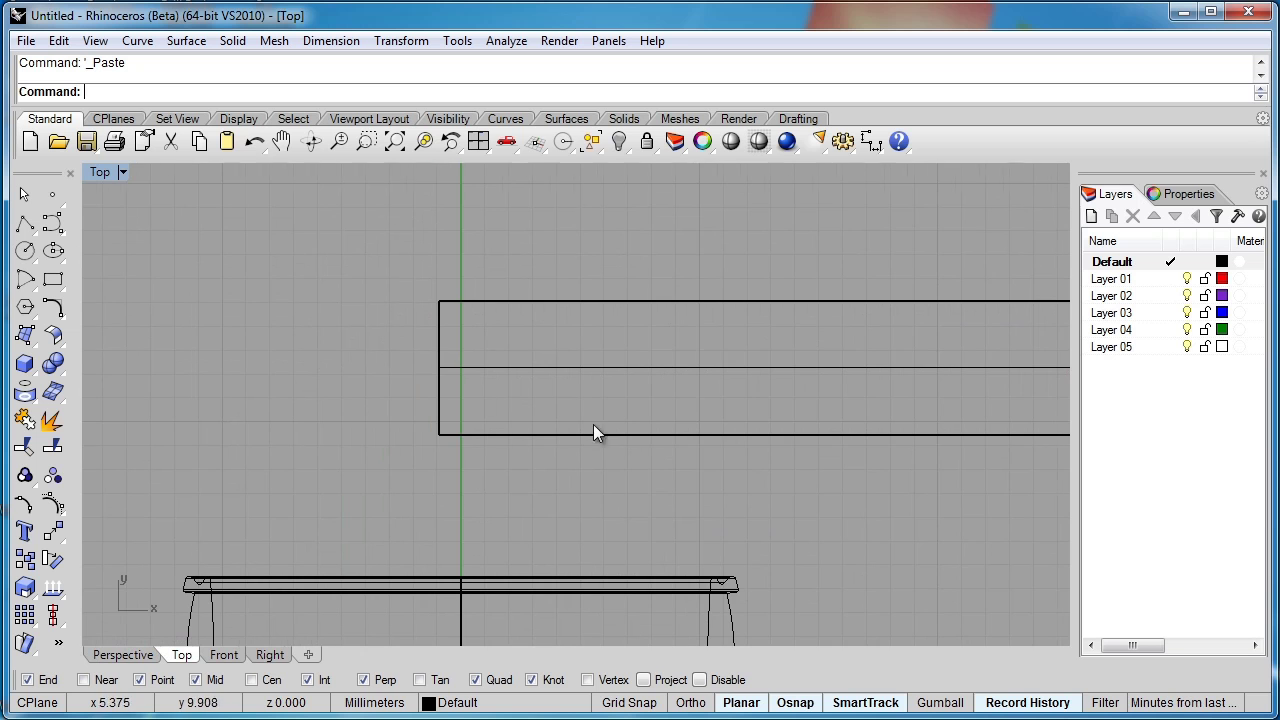
{"action": "right_click_drag", "start_coordinate": [515, 345], "coordinate": [278, 335]}
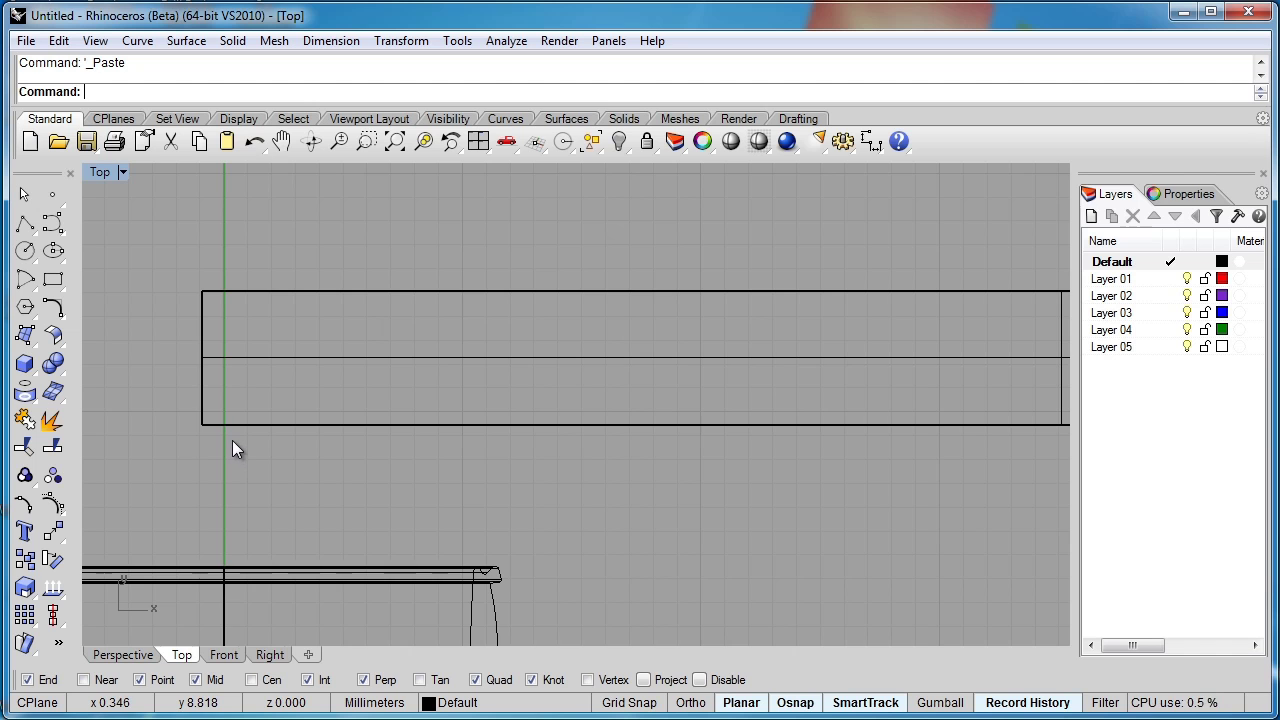
{"action": "right_click_drag", "start_coordinate": [232, 441], "coordinate": [149, 454]}
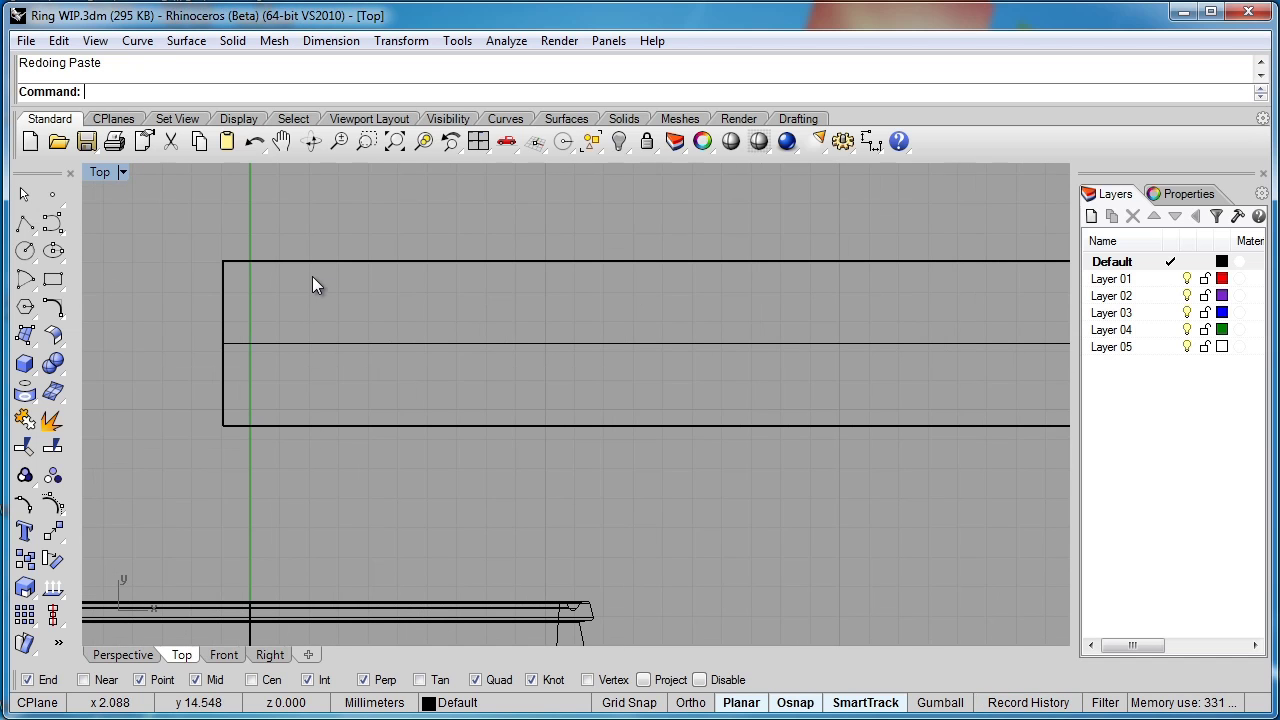
Draw a first S-shaped curve across the strip's left end.
{"action": "left_click", "coordinate": [55, 229]}
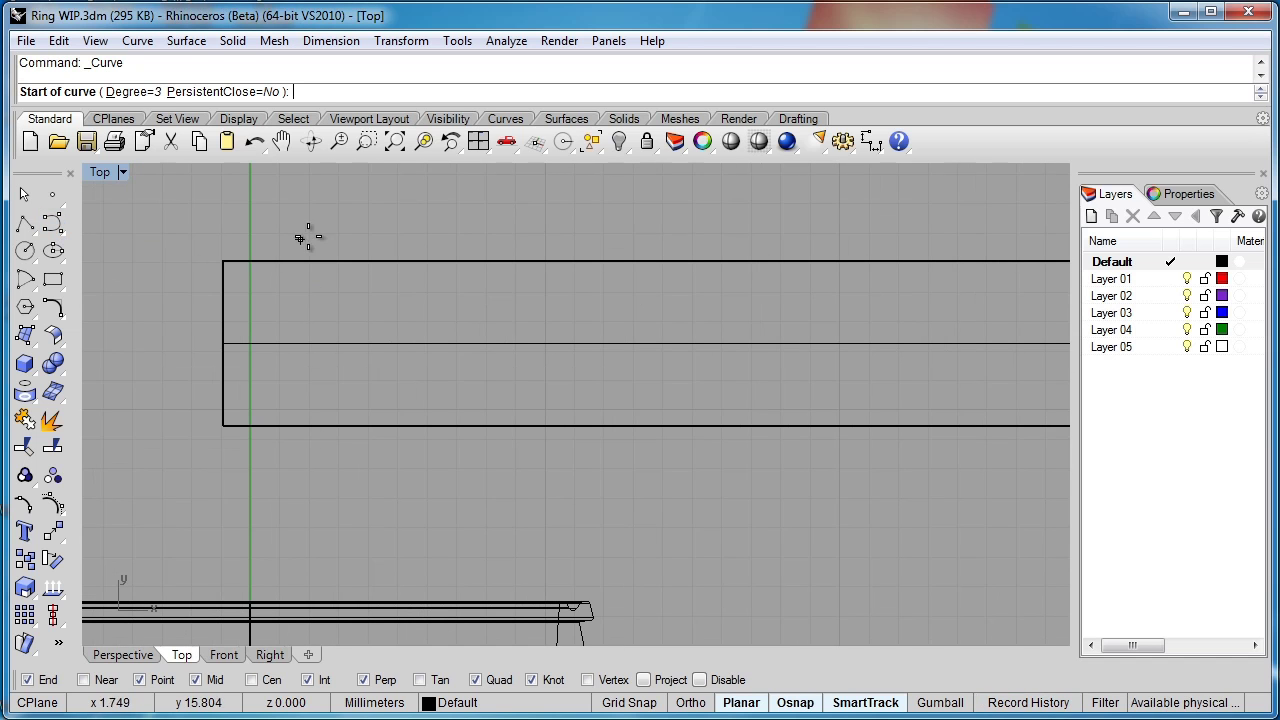
{"action": "left_click", "coordinate": [371, 231]}
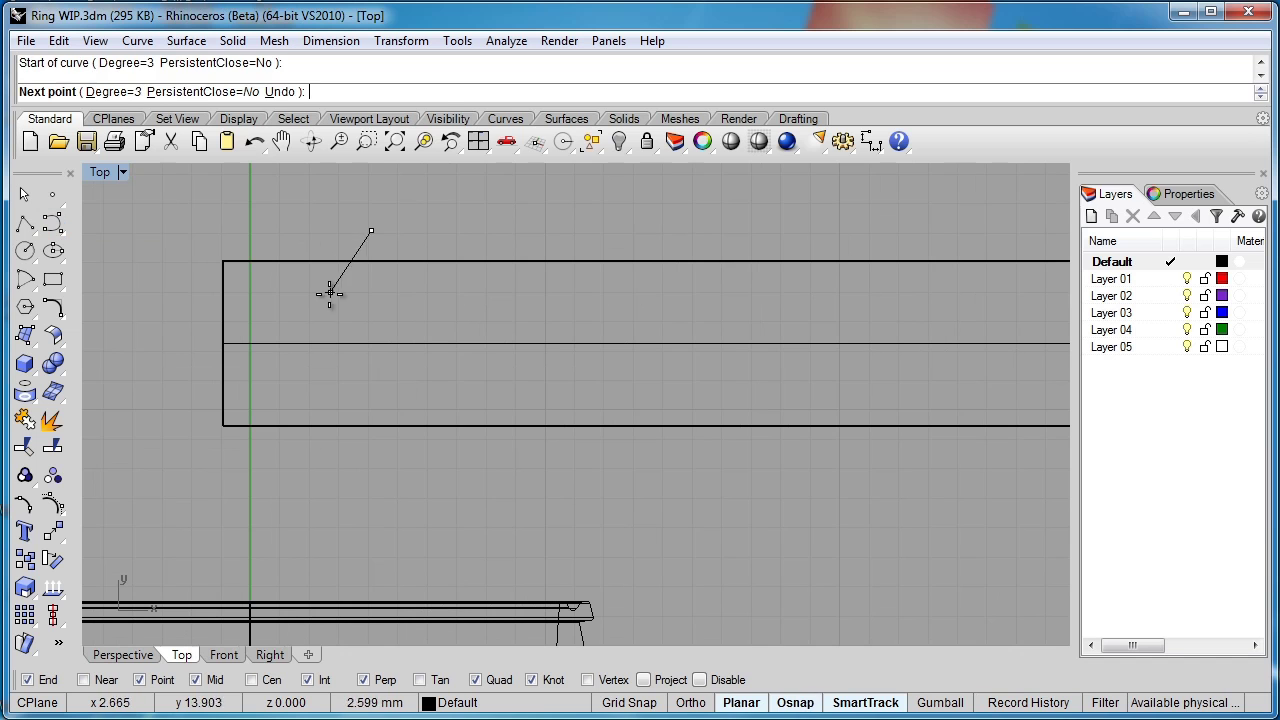
{"action": "left_click", "coordinate": [331, 287]}
{"action": "left_click", "coordinate": [388, 357]}
{"action": "left_click", "coordinate": [362, 405]}
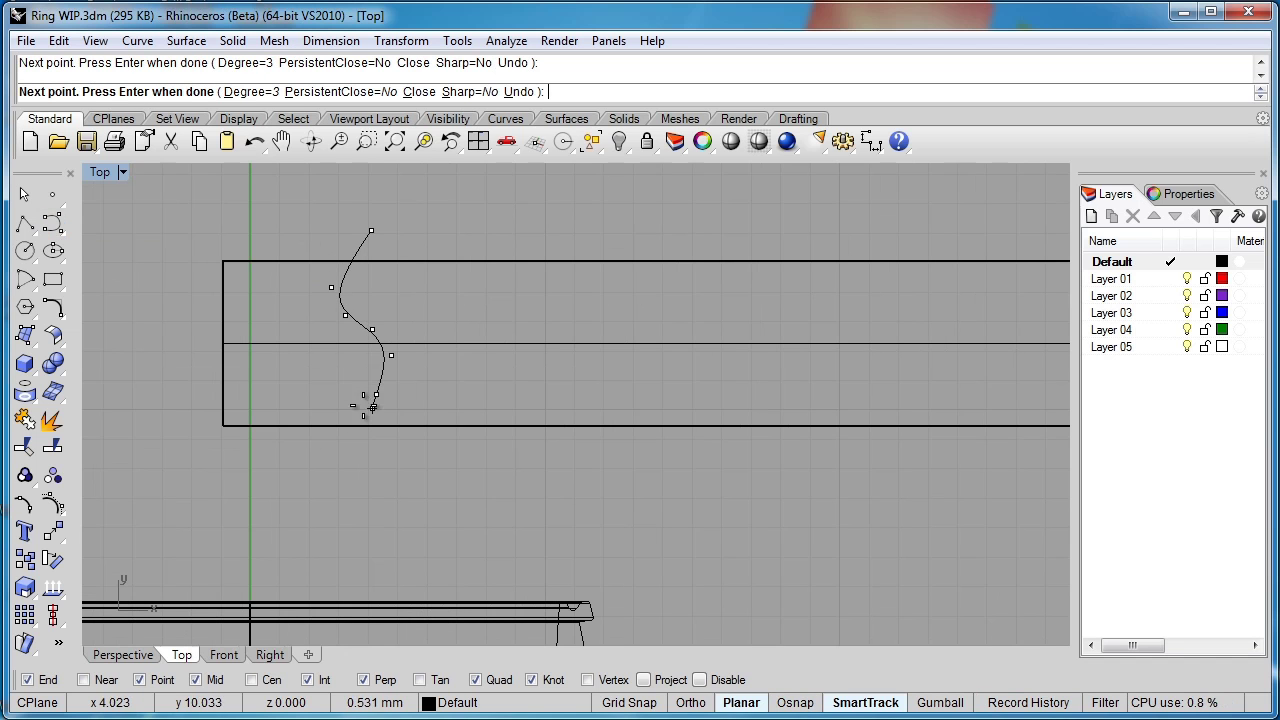
{"action": "left_click", "coordinate": [366, 478]}
{"action": "key", "text": "Return"}
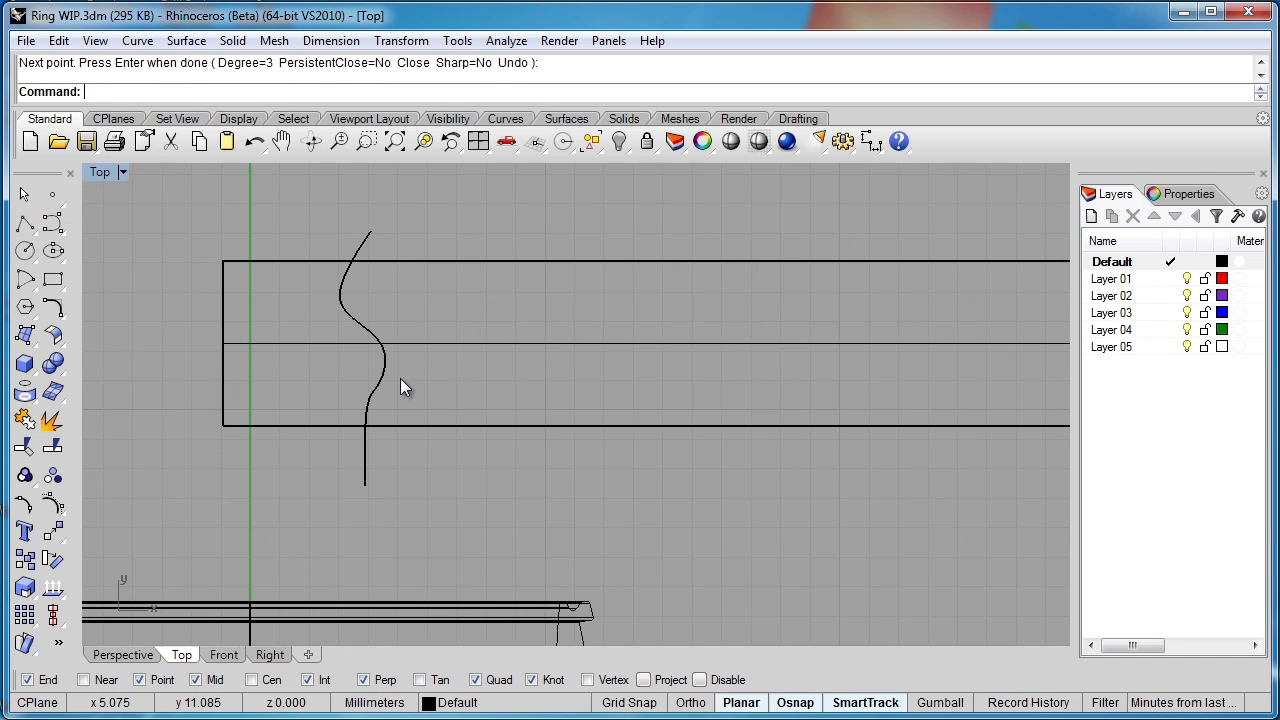
Draw a second S-shaped curve beside the first one.
{"action": "key", "text": "Return"}
{"action": "left_click", "coordinate": [389, 250]}
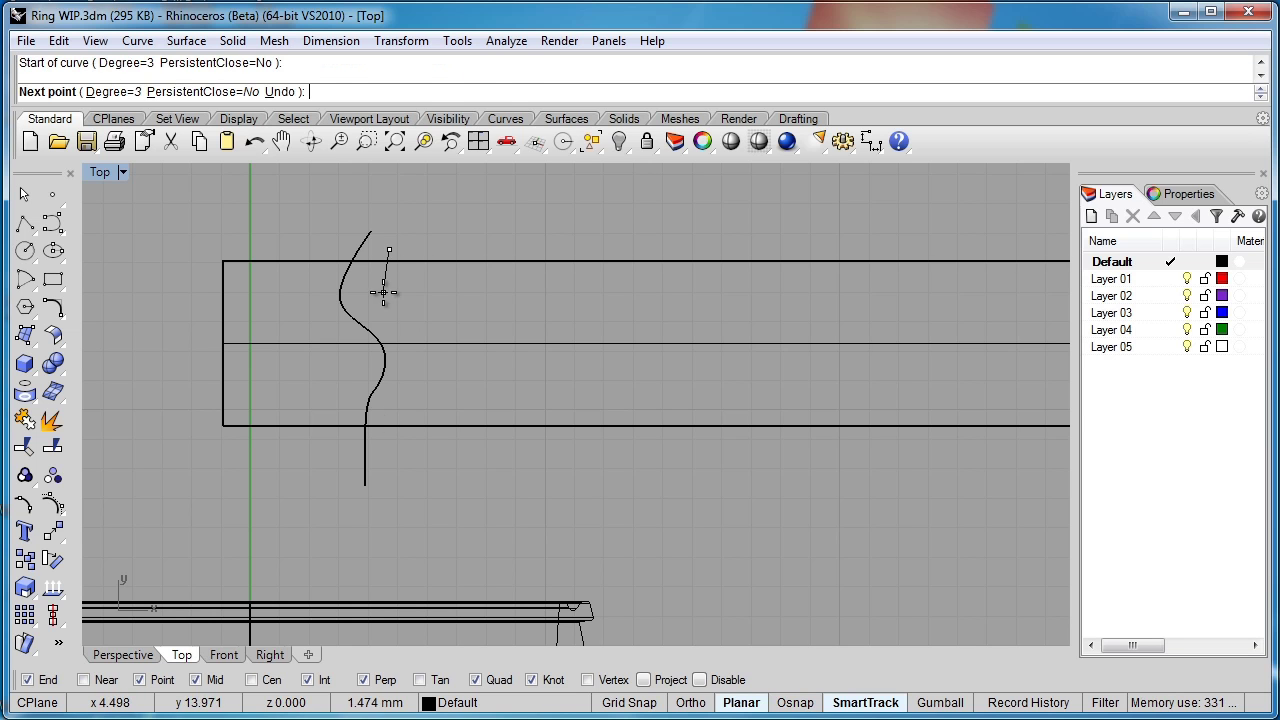
{"action": "left_click", "coordinate": [383, 293]}
{"action": "left_click", "coordinate": [396, 316]}
{"action": "left_click", "coordinate": [444, 326]}
{"action": "left_click", "coordinate": [458, 379]}
{"action": "left_click", "coordinate": [443, 408]}
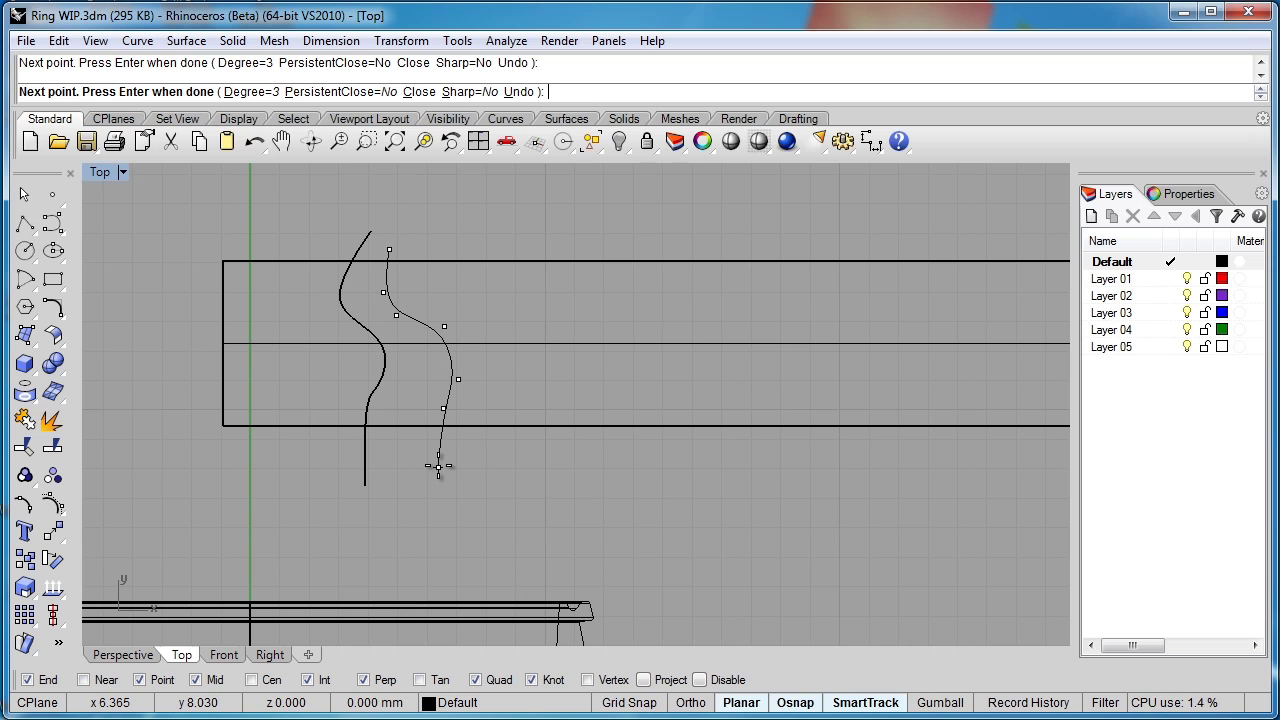
{"action": "left_click", "coordinate": [438, 467]}
{"action": "key", "text": "Return"}
Reshape the left S curve by dragging its control points.
{"action": "scroll", "coordinate": [370, 429], "scroll_direction": "up", "scroll_amount": 3}
{"action": "left_click", "coordinate": [361, 372]}
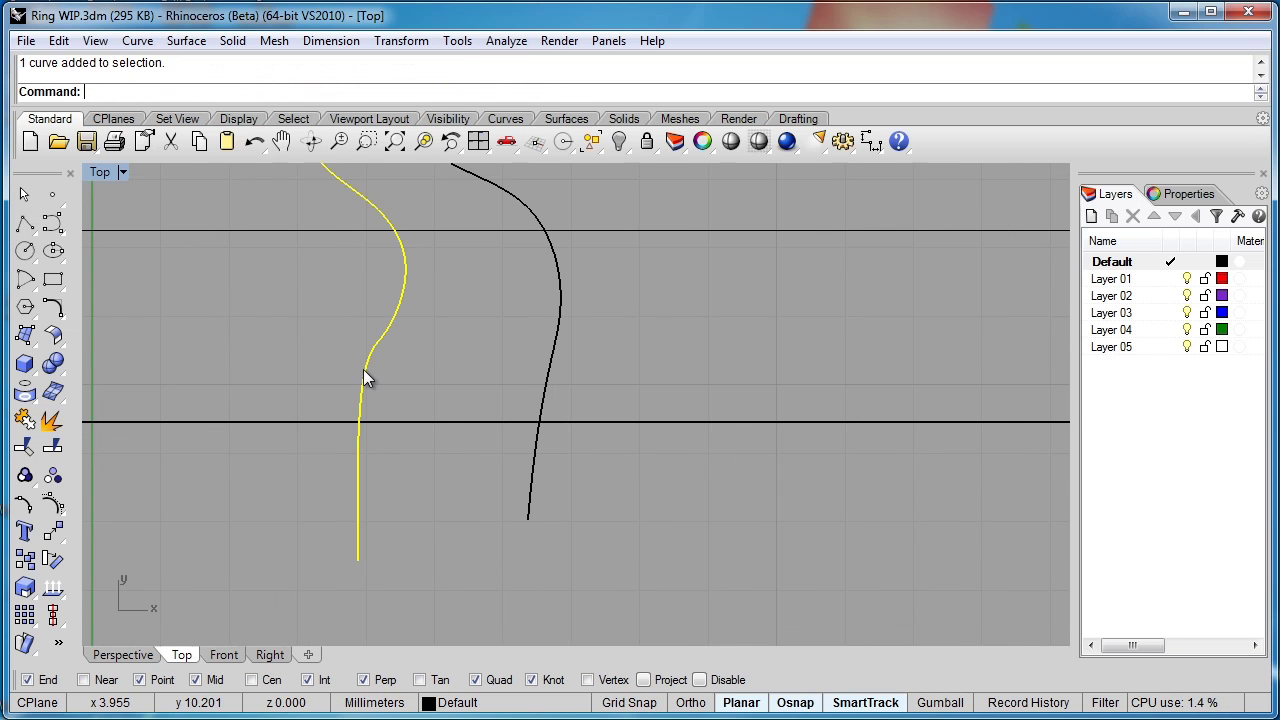
{"action": "key", "text": "F10"}
{"action": "scroll", "coordinate": [371, 379], "scroll_direction": "up", "scroll_amount": 2}
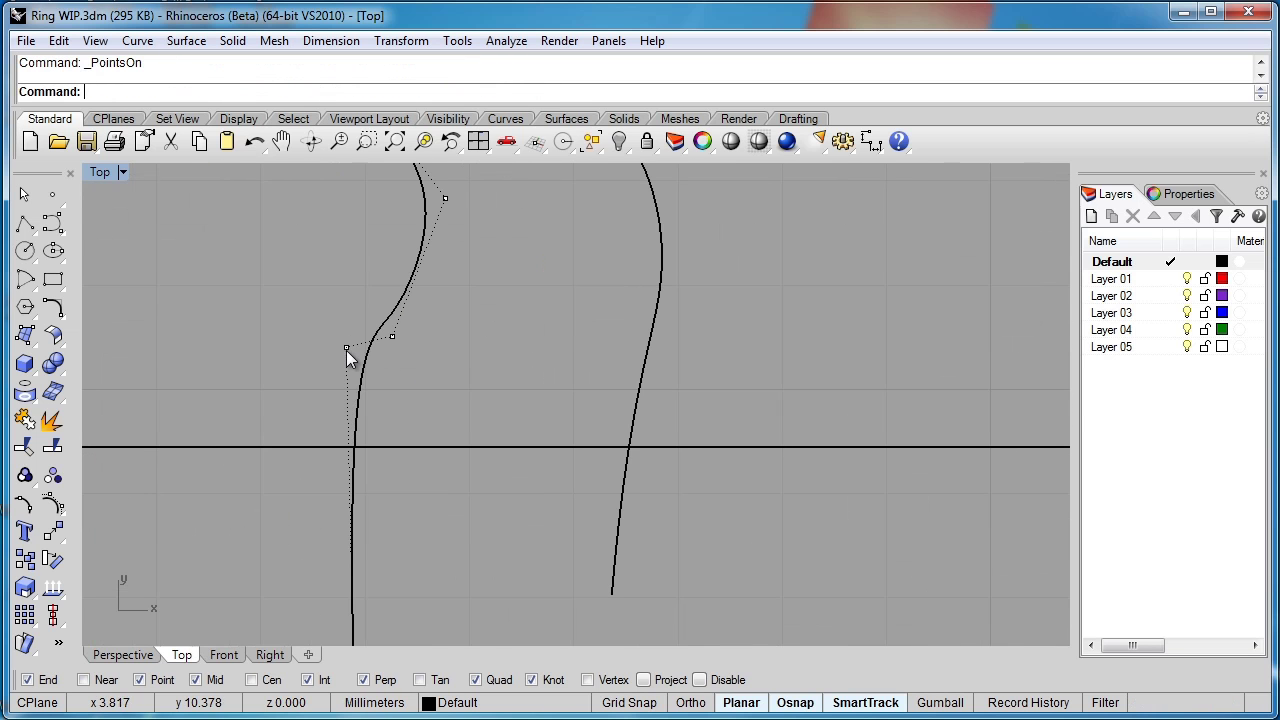
{"action": "left_click_drag", "start_coordinate": [346, 349], "coordinate": [336, 387]}
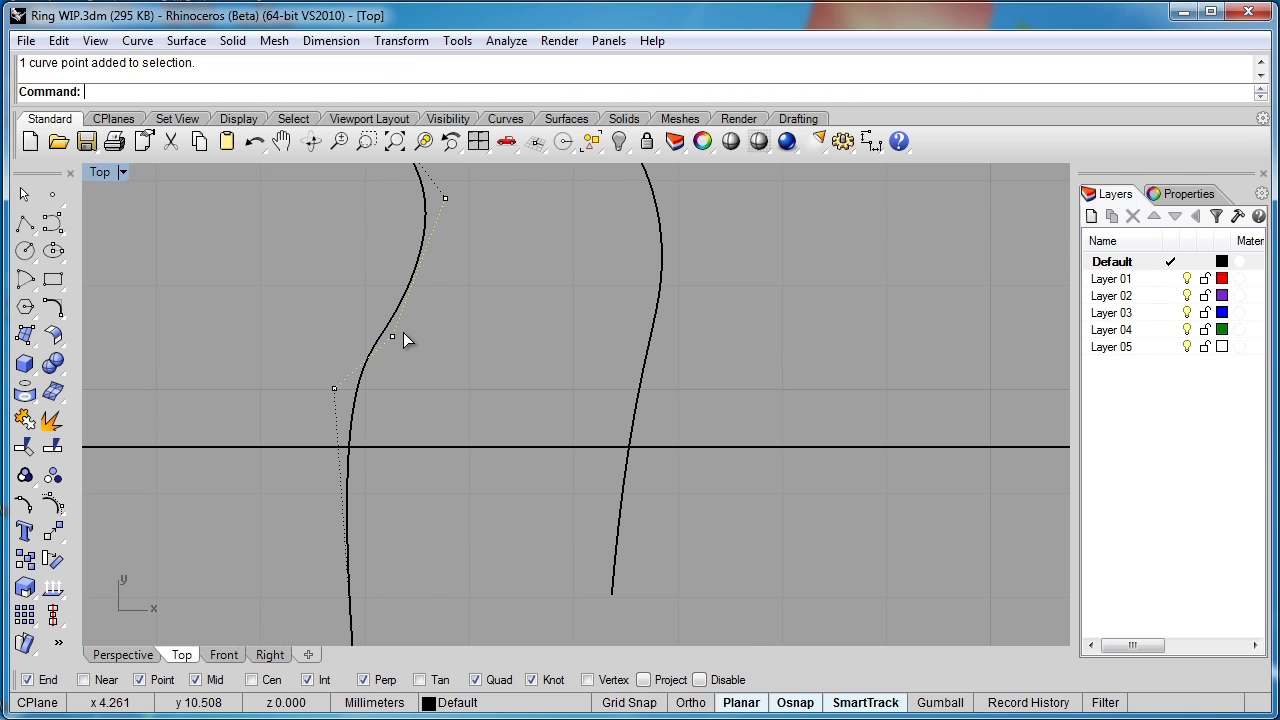
{"action": "left_click_drag", "start_coordinate": [445, 198], "coordinate": [471, 194]}
{"action": "scroll", "coordinate": [480, 320], "scroll_direction": "down", "scroll_amount": 3}
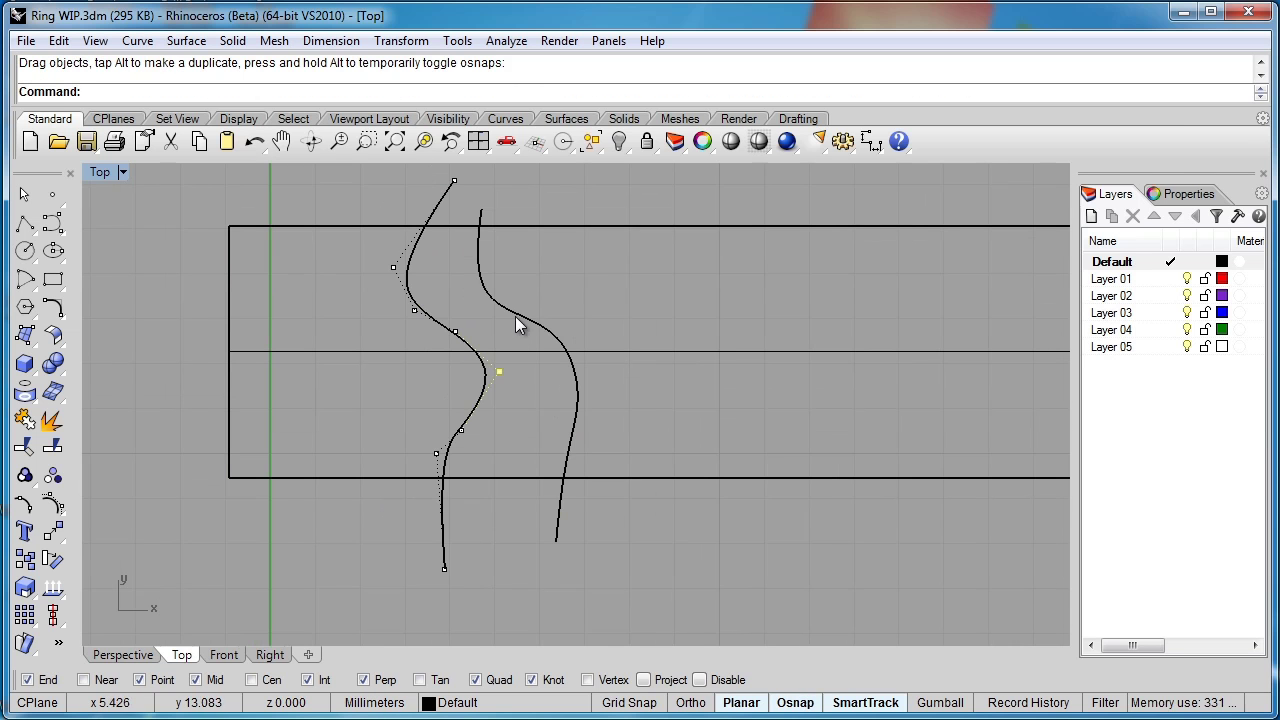
Reshape the right S curve's control points so it echoes the left one.
{"action": "left_click", "coordinate": [474, 285]}
{"action": "key", "text": "F10"}
{"action": "left_click_drag", "start_coordinate": [472, 278], "coordinate": [444, 257]}
{"action": "left_click_drag", "start_coordinate": [565, 326], "coordinate": [576, 319]}
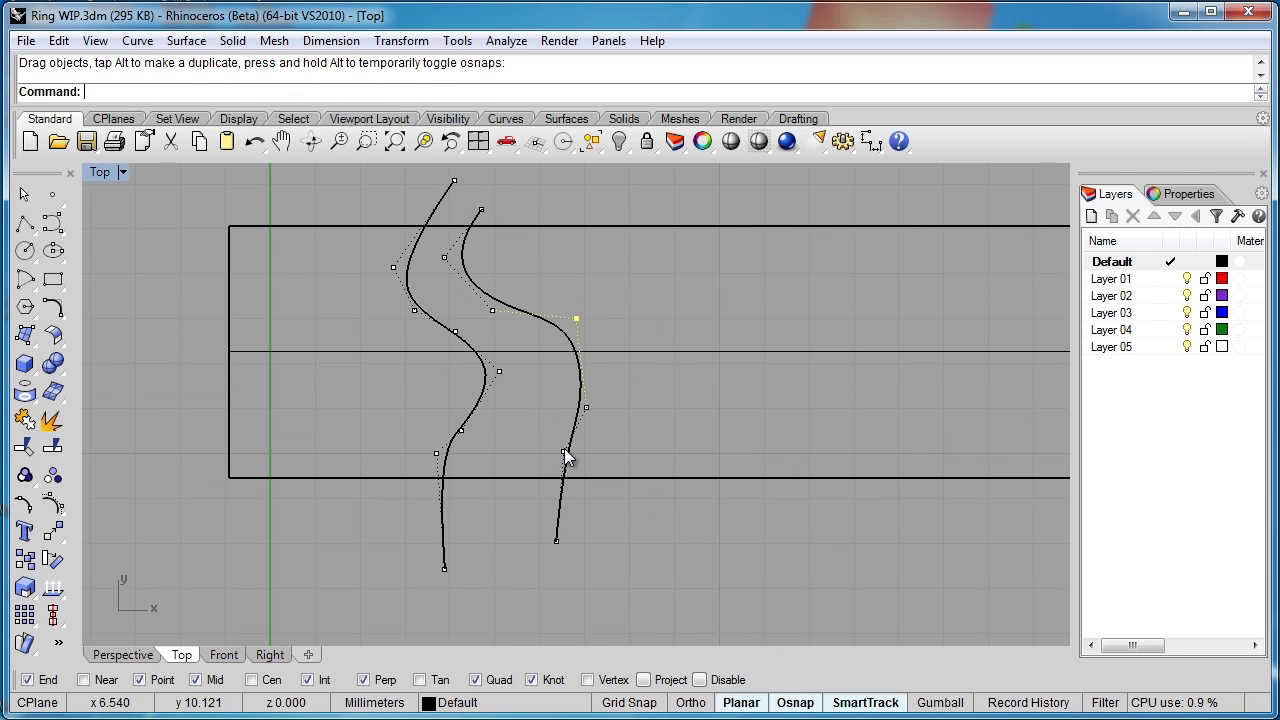
{"action": "left_click", "coordinate": [587, 408]}
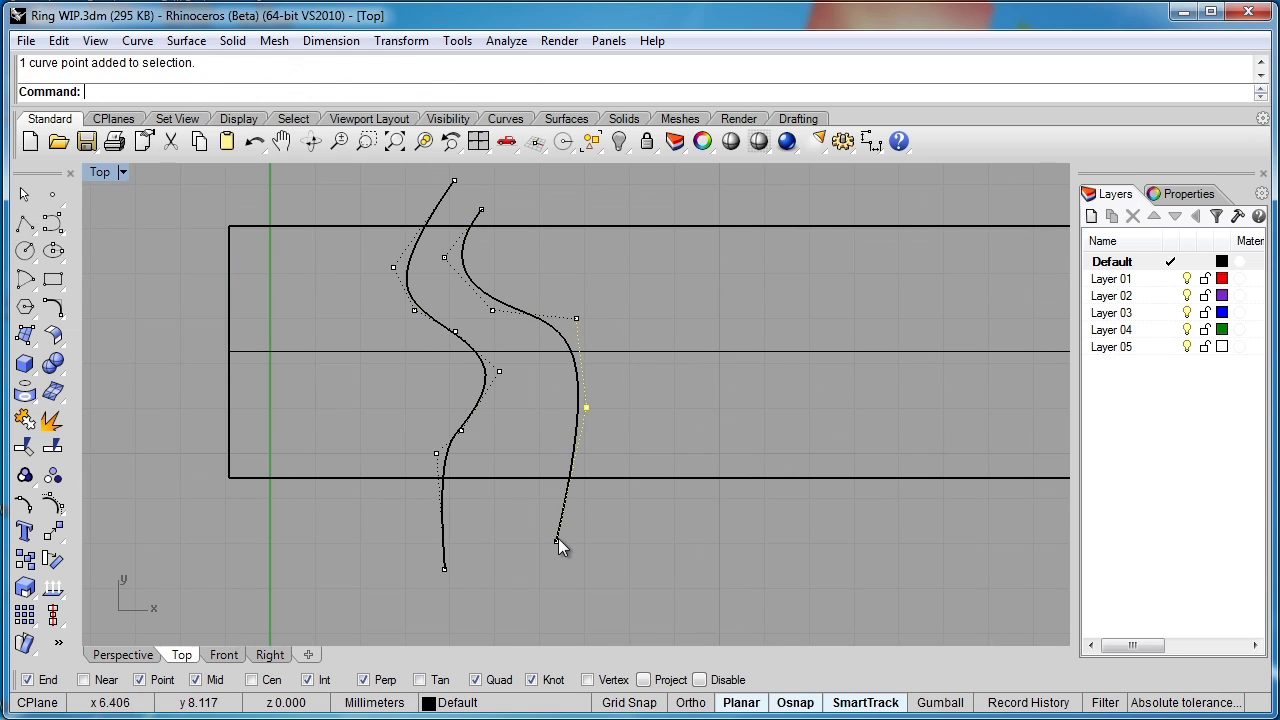
{"action": "left_click_drag", "start_coordinate": [557, 542], "coordinate": [528, 530]}
{"action": "left_click_drag", "start_coordinate": [586, 410], "coordinate": [600, 452]}
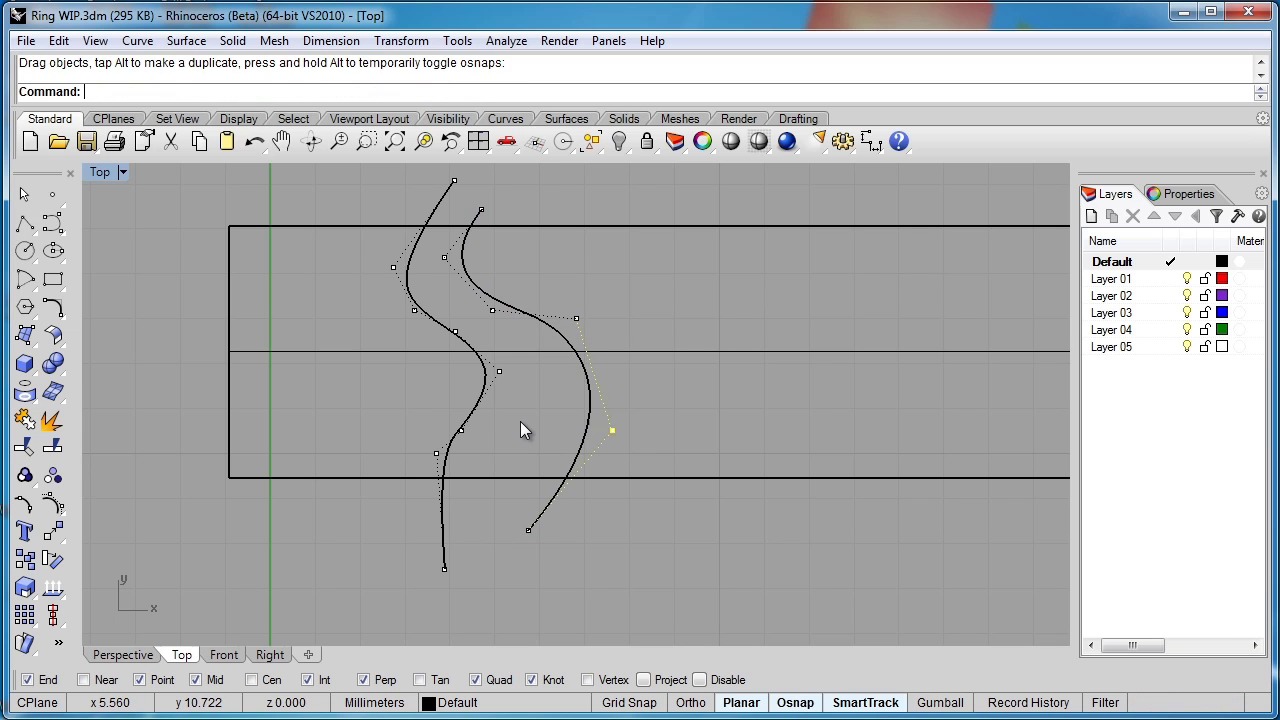
Offset the right S curve by 0.5 mm to its right.
{"action": "left_click", "coordinate": [577, 450]}
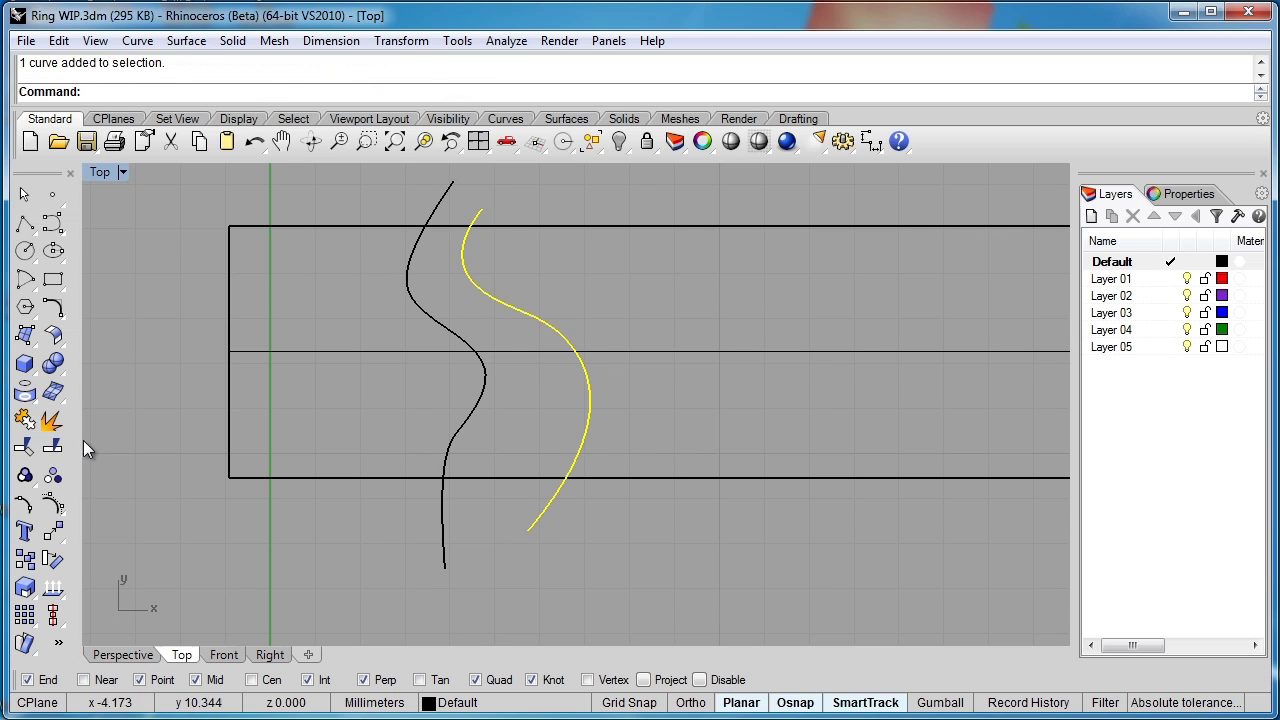
{"action": "left_click", "coordinate": [64, 330]}
{"action": "left_click", "coordinate": [94, 338]}
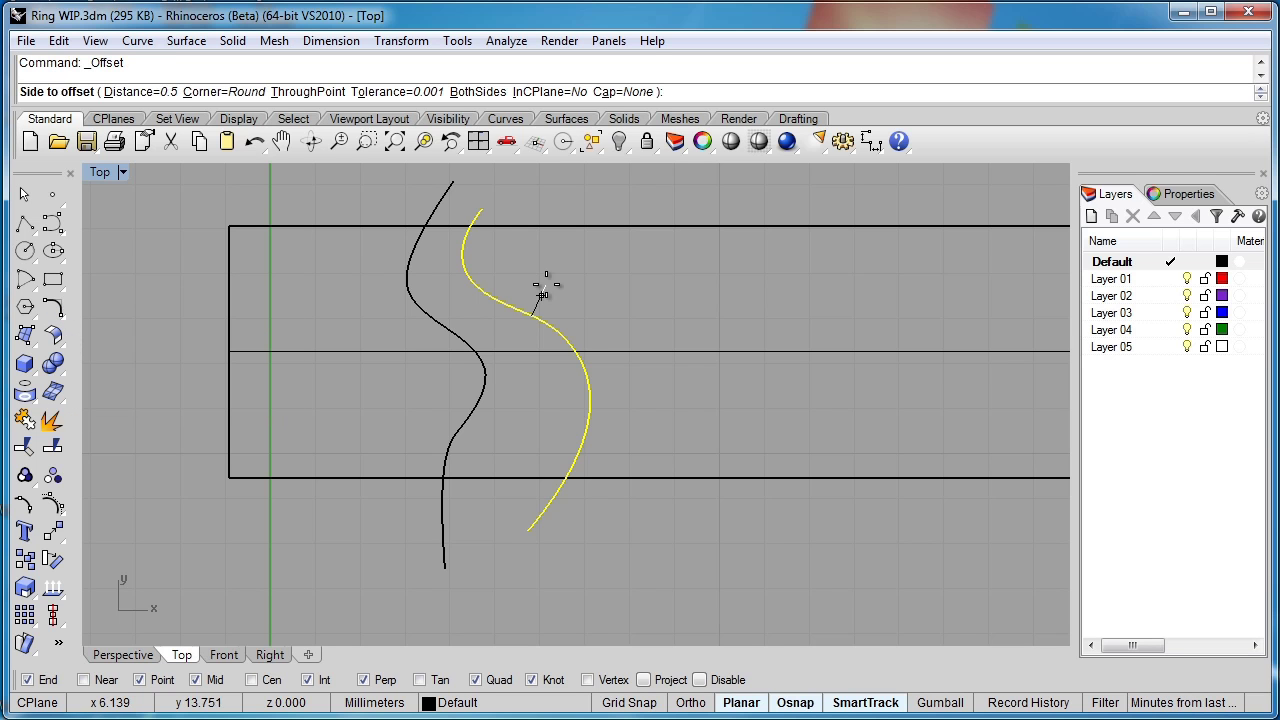
{"action": "left_click", "coordinate": [546, 281]}
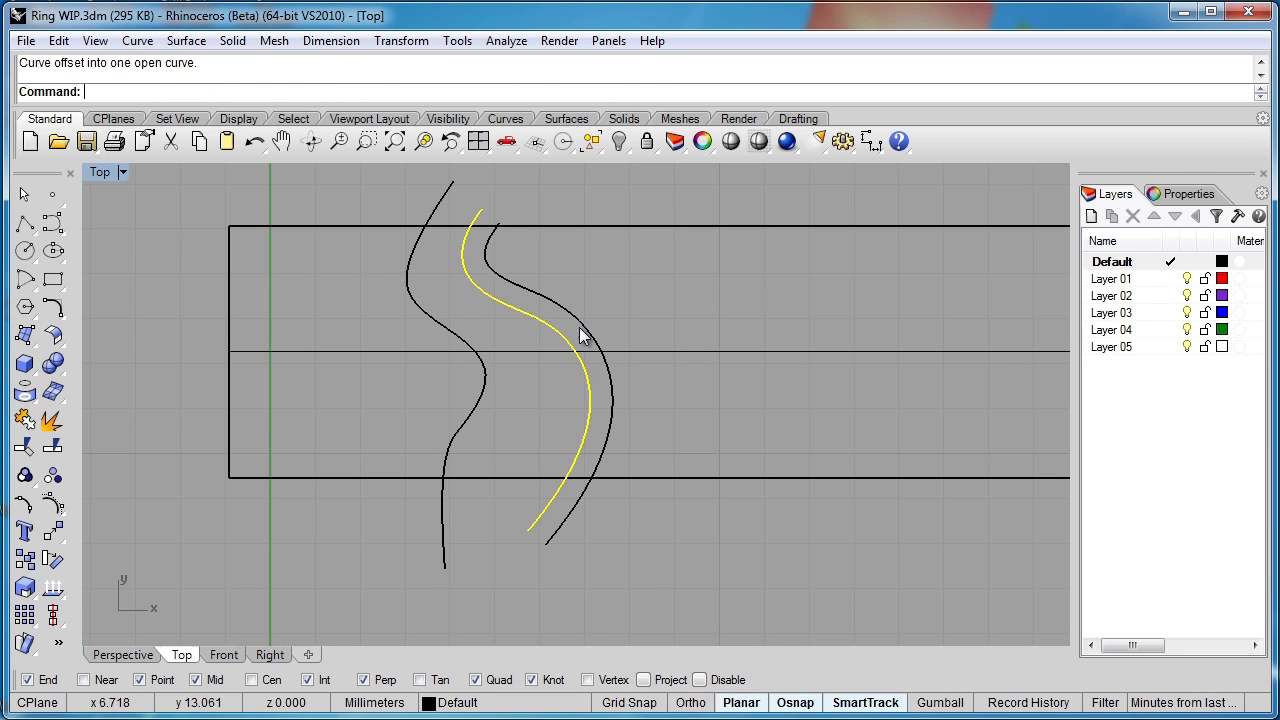
Offset the left S curve and drag the copy to the strip's right side.
{"action": "left_click", "coordinate": [477, 416]}
{"action": "key", "text": "Return"}
{"action": "left_click", "coordinate": [416, 412]}
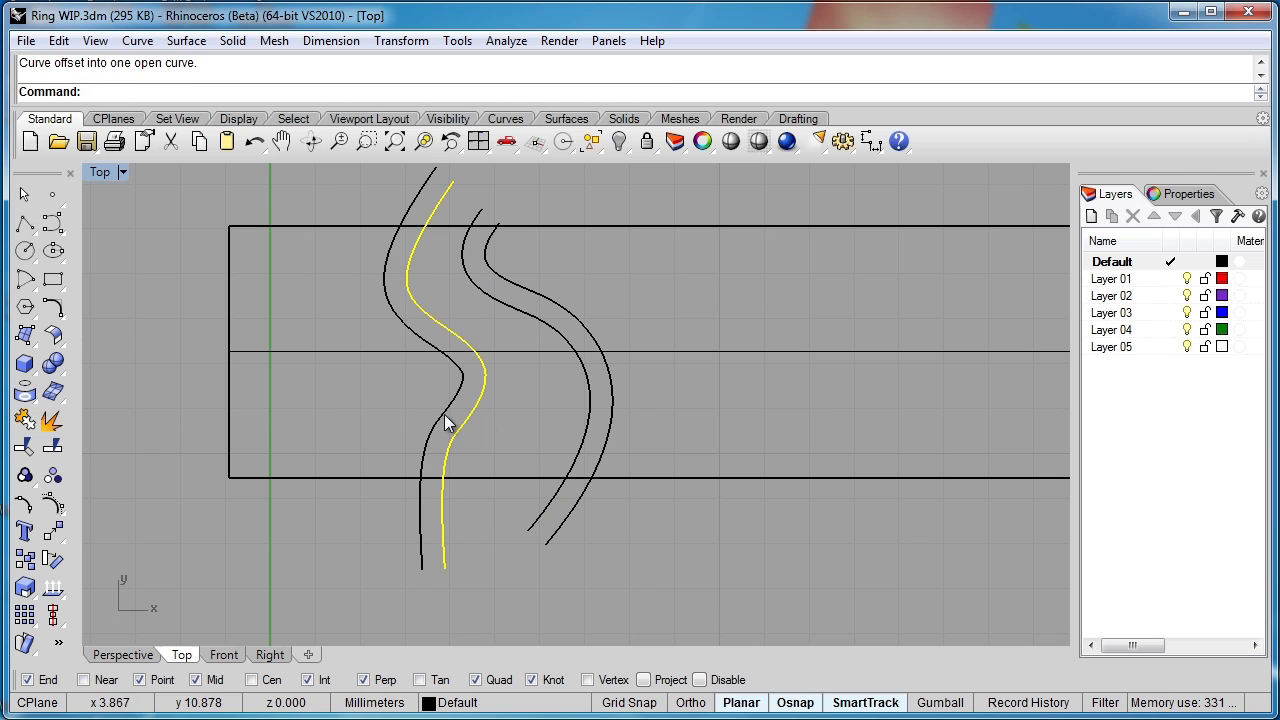
{"action": "left_click_drag", "start_coordinate": [443, 420], "coordinate": [714, 412]}
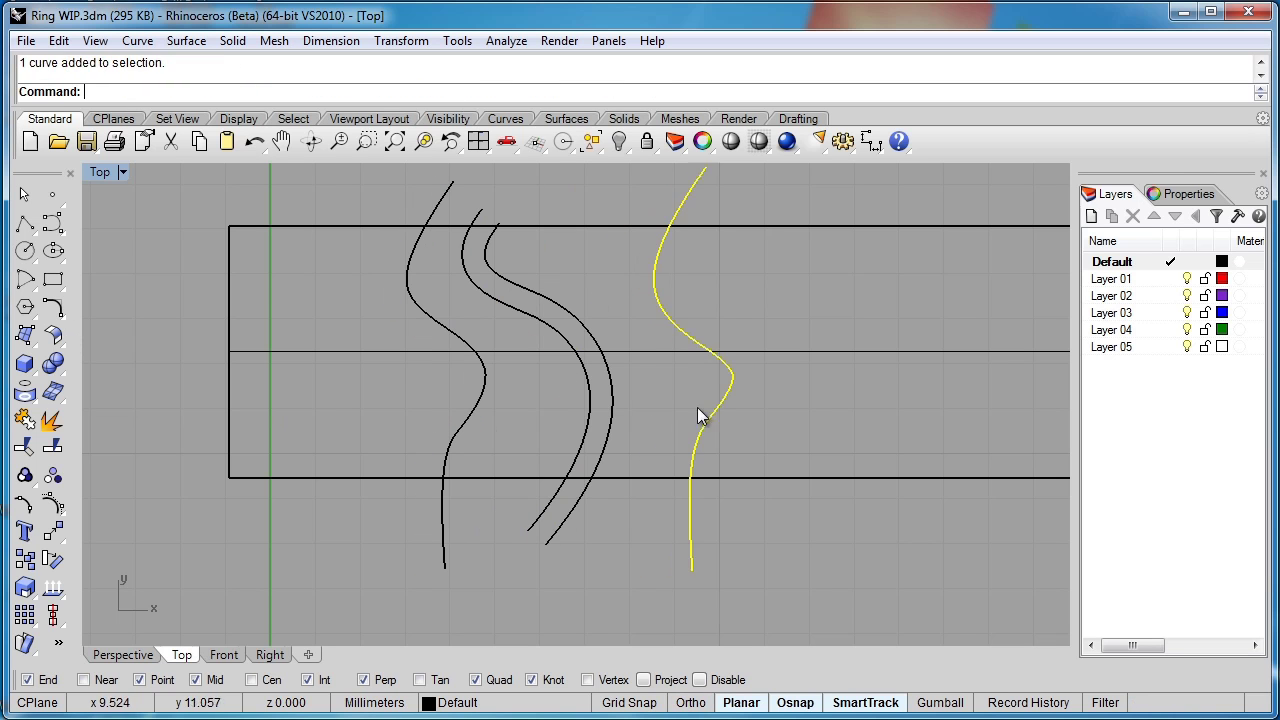
Rebuild the rightmost S curve, previewing degree 4 with increasing point counts.
{"action": "middle_click", "coordinate": [690, 420]}
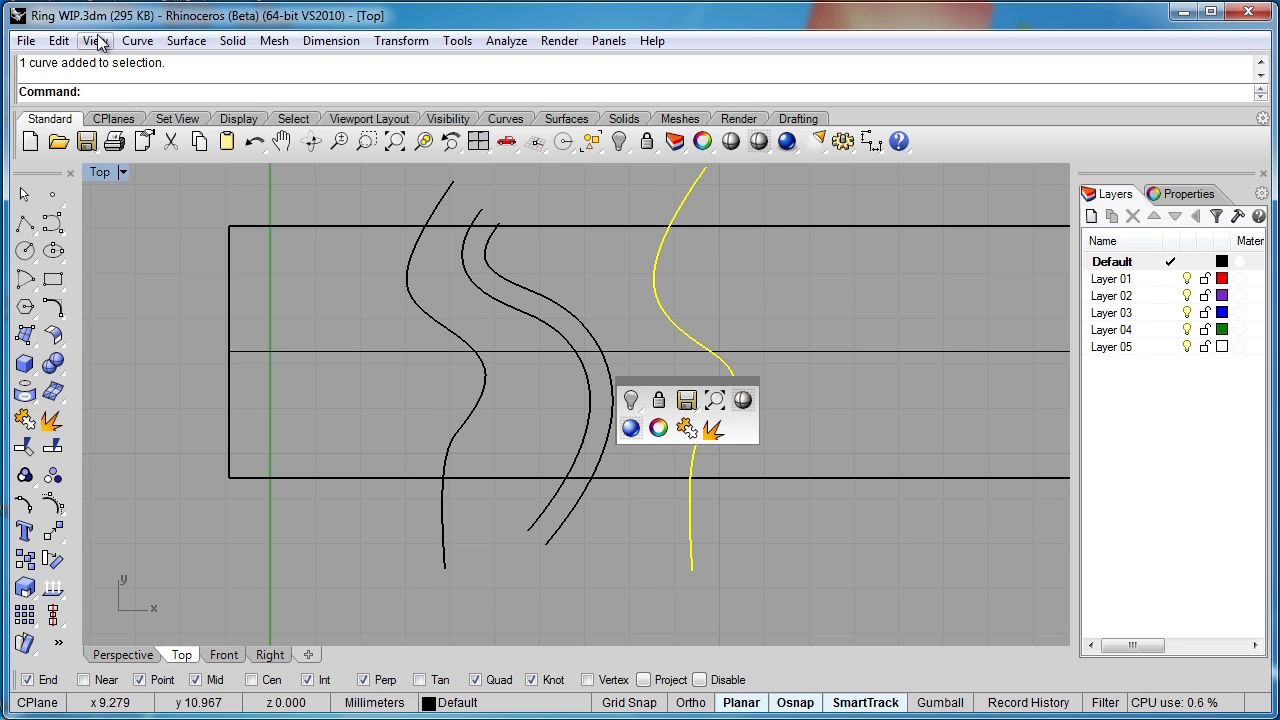
{"action": "left_click", "coordinate": [58, 40]}
{"action": "left_click", "coordinate": [50, 513]}
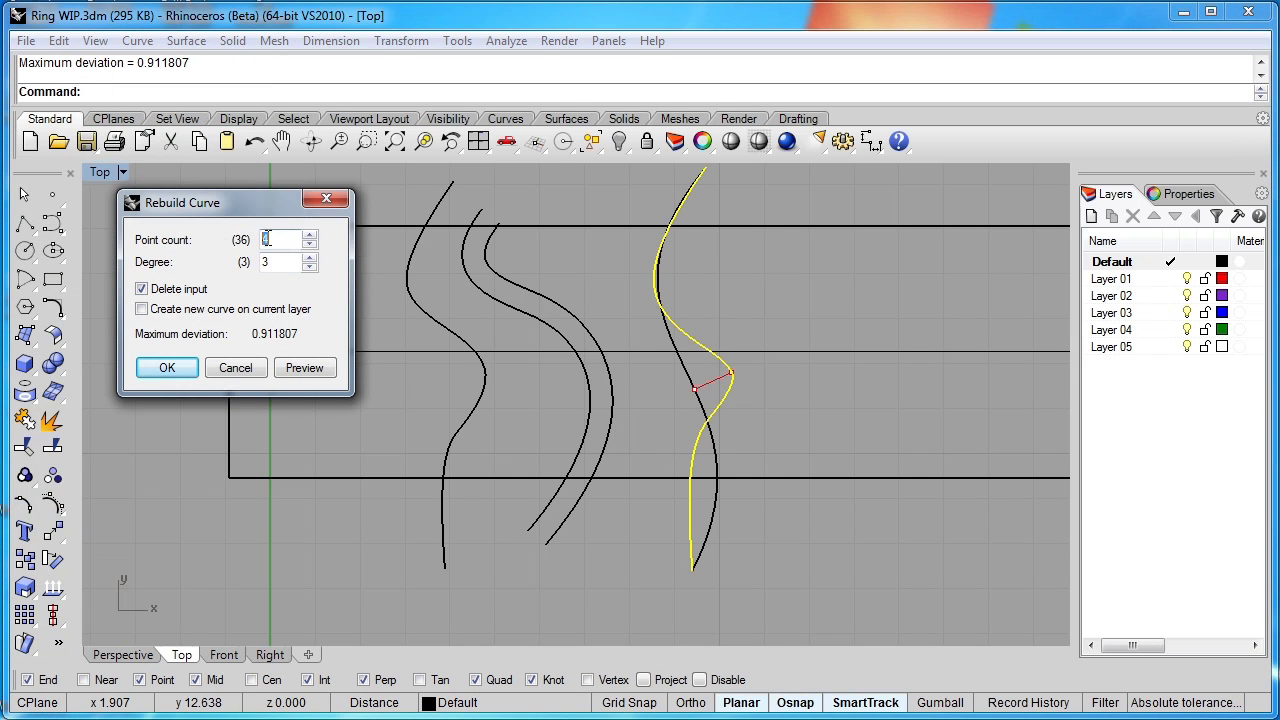
{"action": "type", "text": "7"}
{"action": "left_click", "coordinate": [310, 257]}
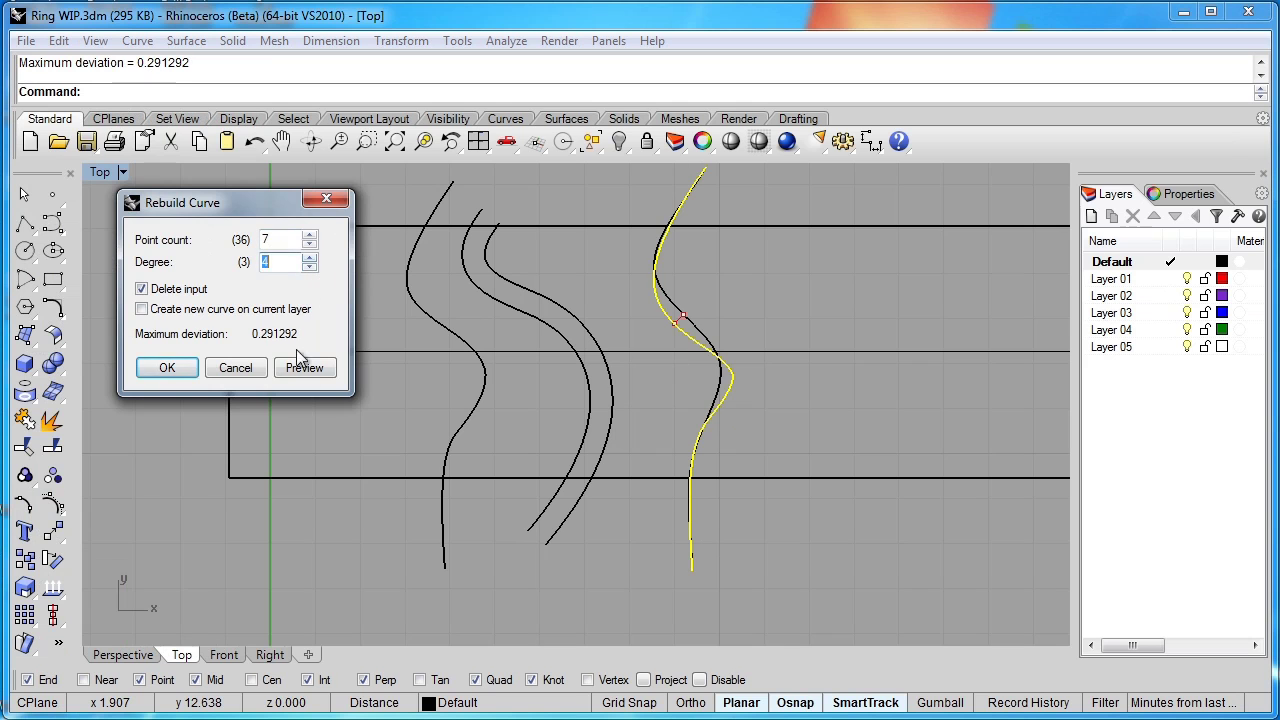
{"action": "left_click", "coordinate": [305, 369]}
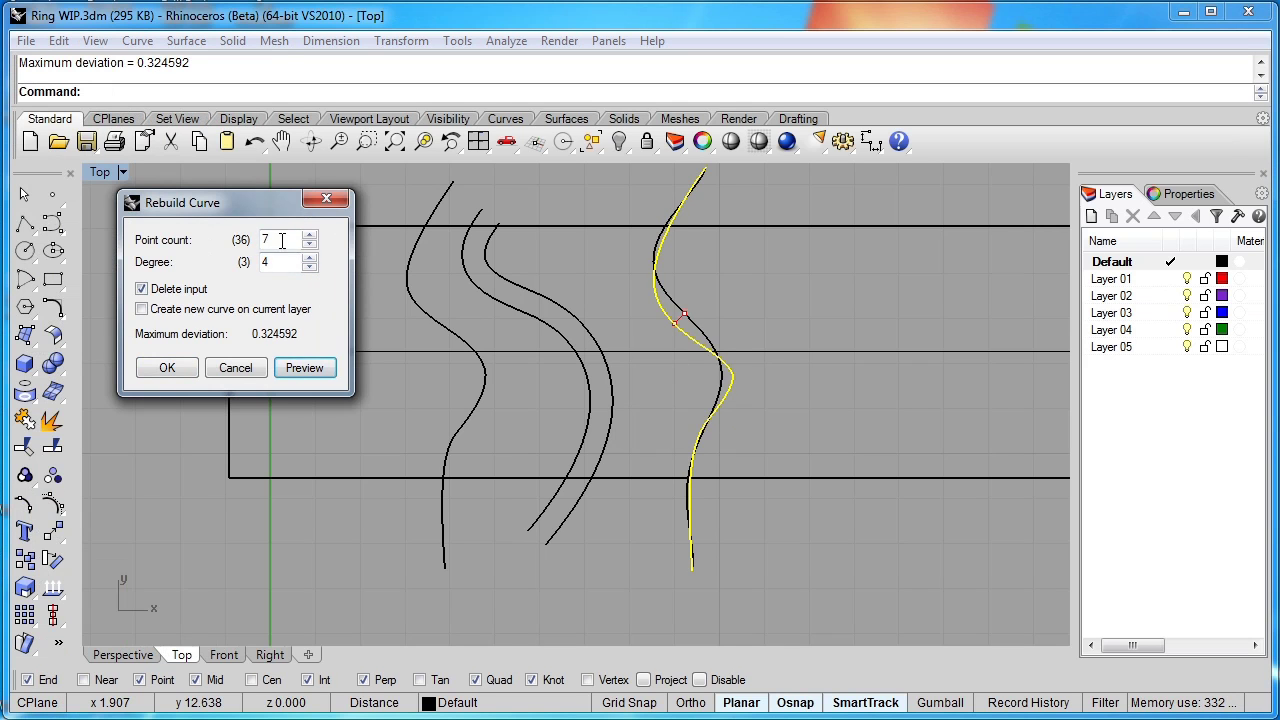
{"action": "left_click", "coordinate": [309, 236]}
{"action": "left_click", "coordinate": [309, 236]}
{"action": "left_click", "coordinate": [309, 236]}
{"action": "left_click", "coordinate": [305, 368]}
{"action": "left_click", "coordinate": [309, 236]}
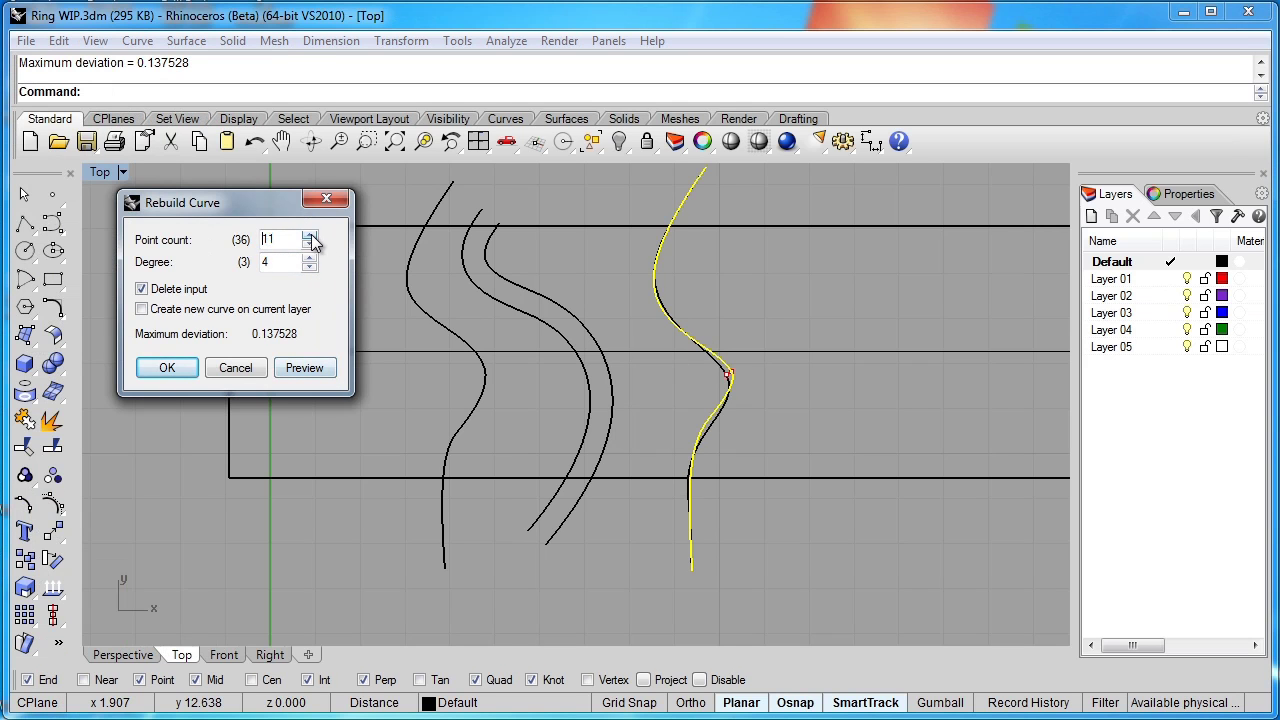
{"action": "left_click", "coordinate": [309, 236]}
{"action": "left_click", "coordinate": [309, 236]}
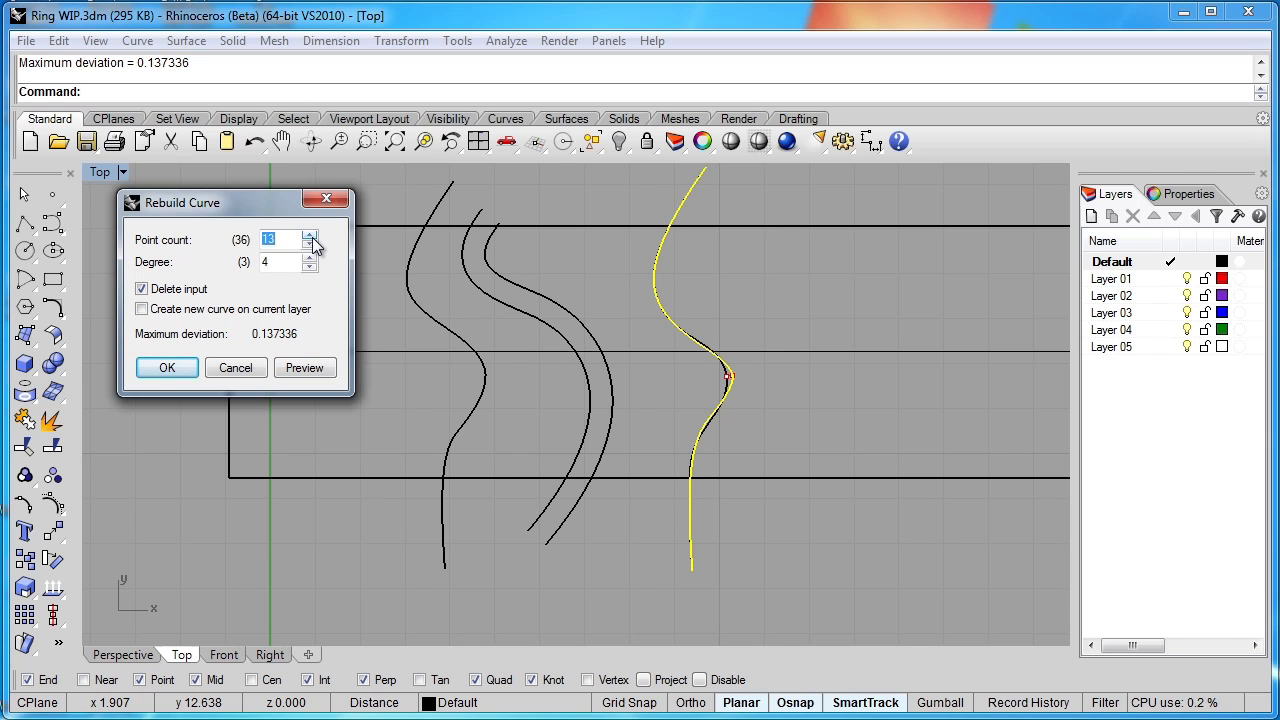
Set degree 3, raise the point count past 15 until deviation is about 0.054, and accept.
{"action": "key", "text": "Tab"}
{"action": "left_click", "coordinate": [309, 266]}
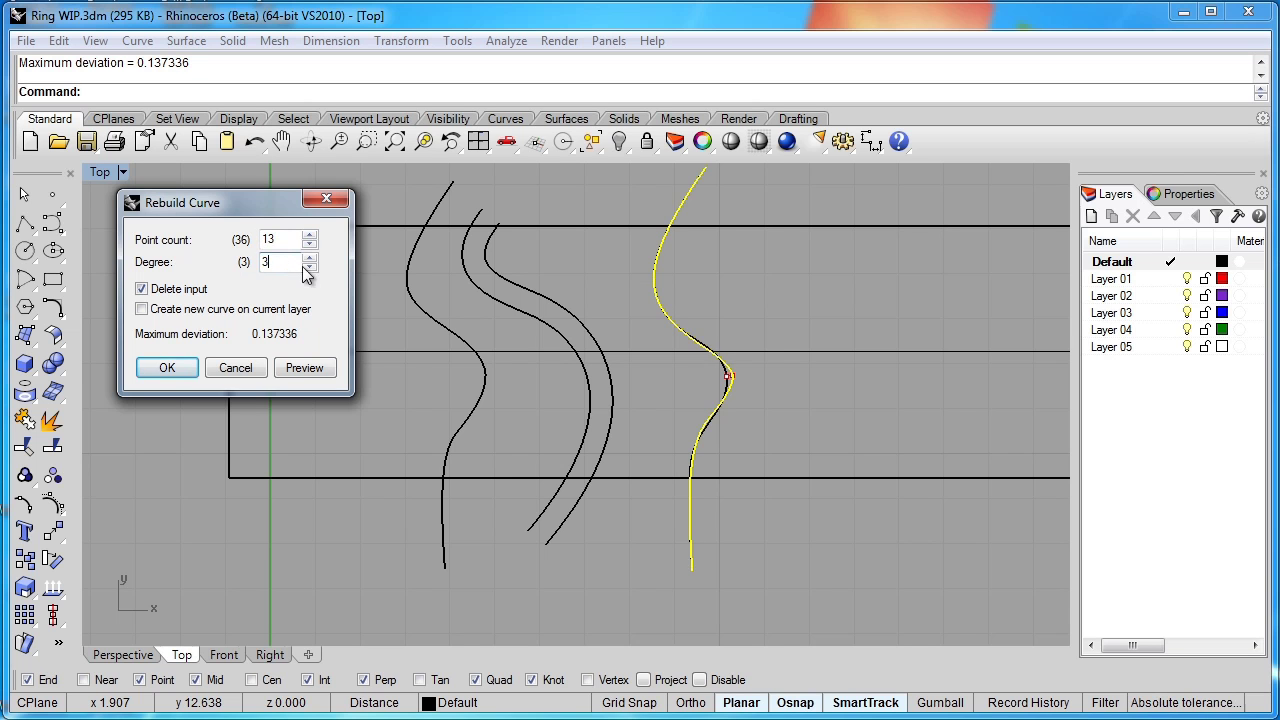
{"action": "left_click", "coordinate": [314, 366]}
{"action": "left_click", "coordinate": [310, 236]}
{"action": "left_click", "coordinate": [310, 237]}
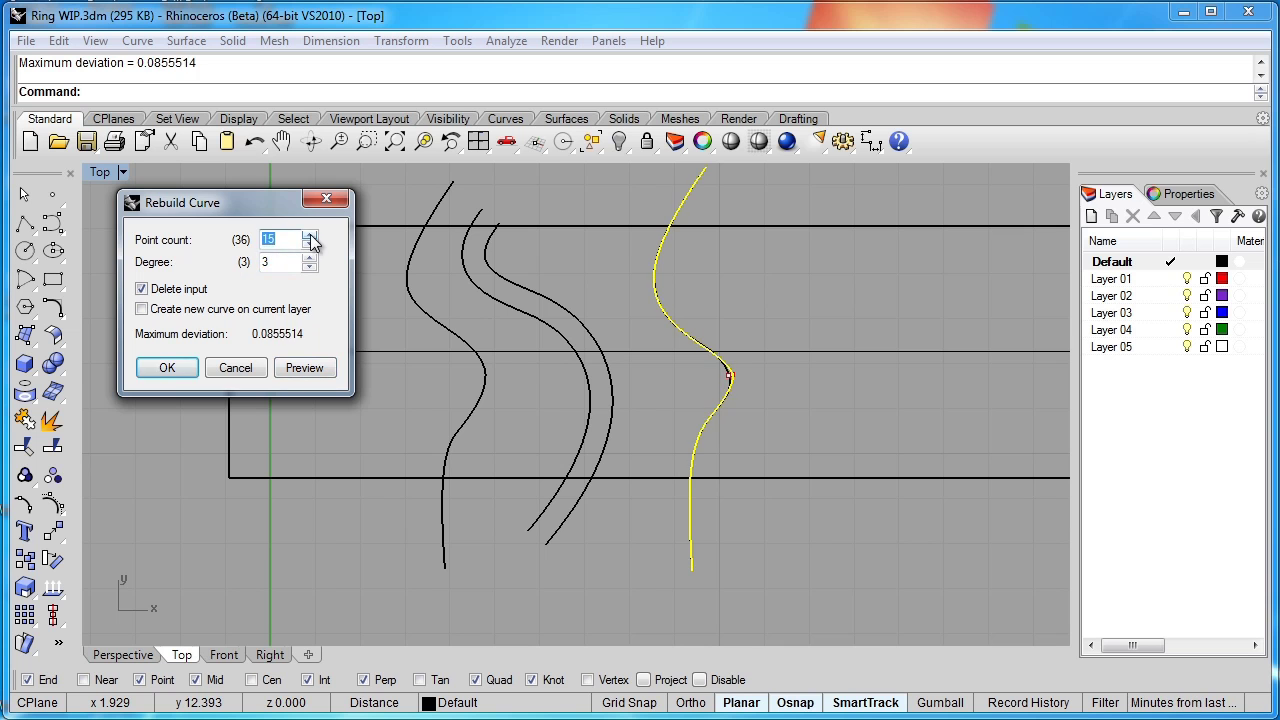
{"action": "left_click", "coordinate": [310, 237]}
{"action": "left_click", "coordinate": [230, 370]}
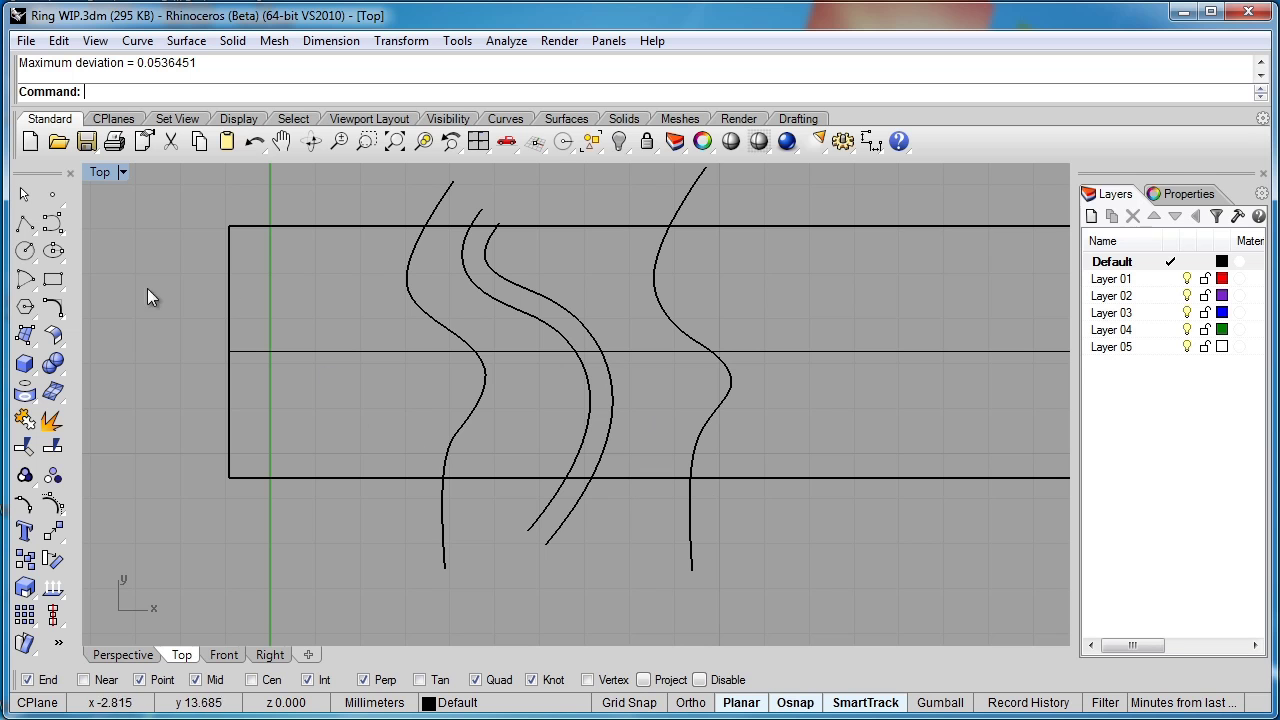
Draw a wavy curve along the top of the strip, crossing all four S curves.
{"action": "left_click", "coordinate": [52, 222]}
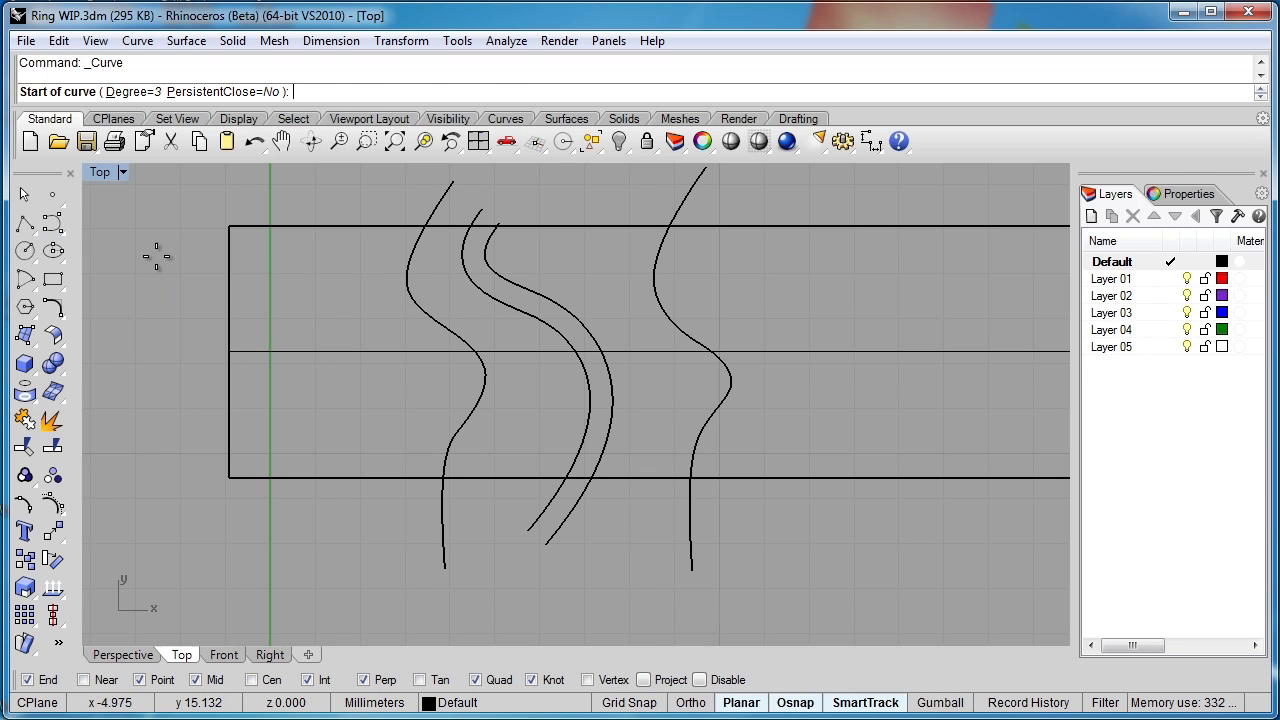
{"action": "scroll", "coordinate": [408, 274], "scroll_direction": "up", "scroll_amount": 3}
{"action": "scroll", "coordinate": [405, 421], "scroll_direction": "down", "scroll_amount": 1}
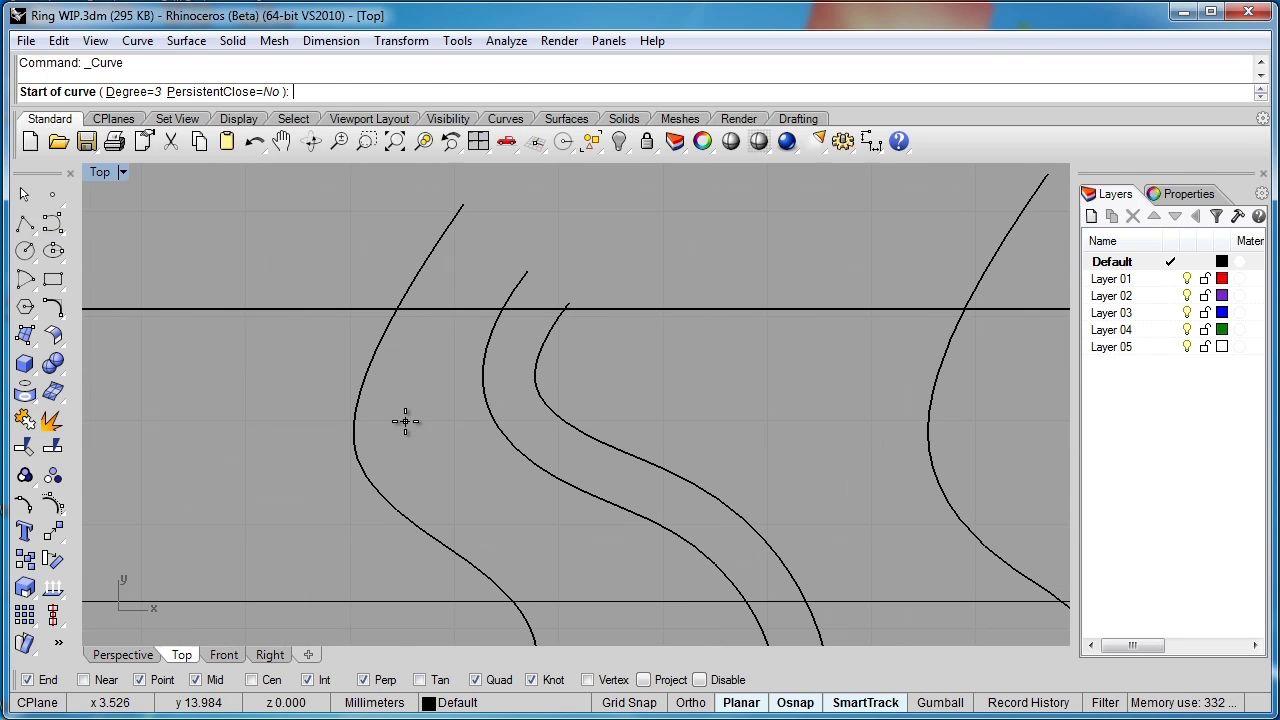
{"action": "left_click", "coordinate": [332, 329]}
{"action": "left_click", "coordinate": [415, 338]}
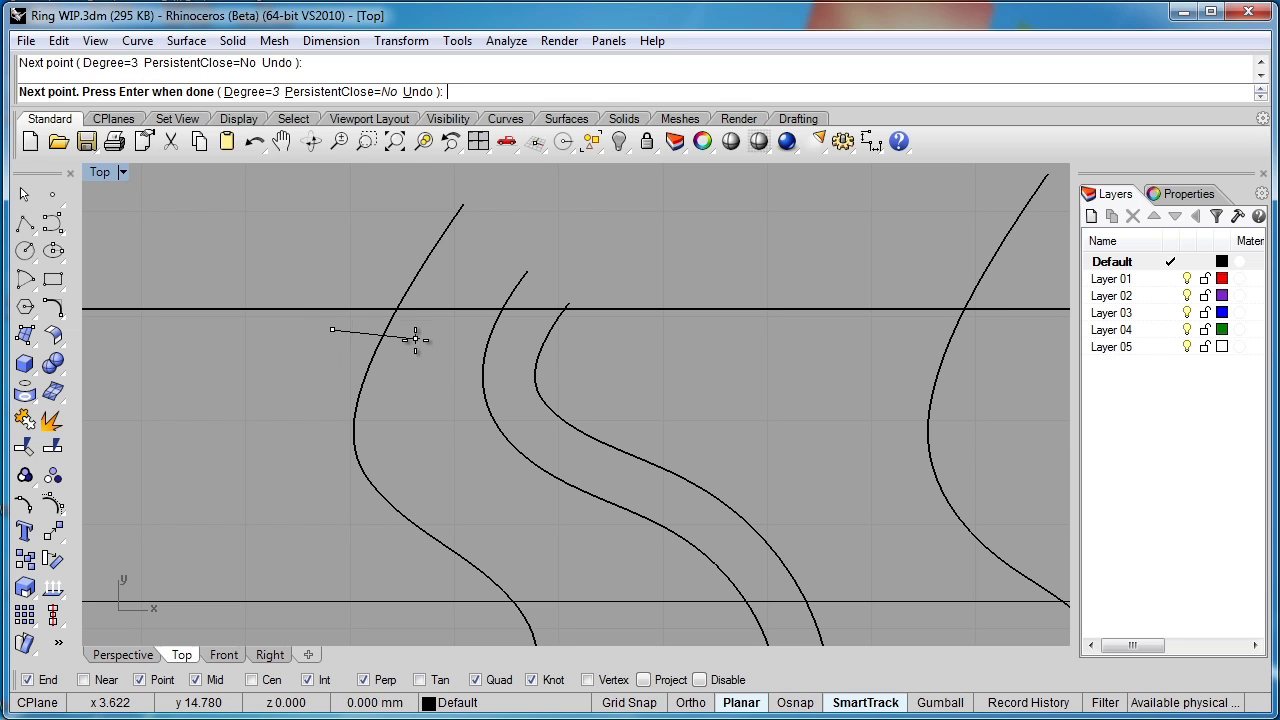
{"action": "left_click", "coordinate": [457, 330]}
{"action": "left_click", "coordinate": [519, 320]}
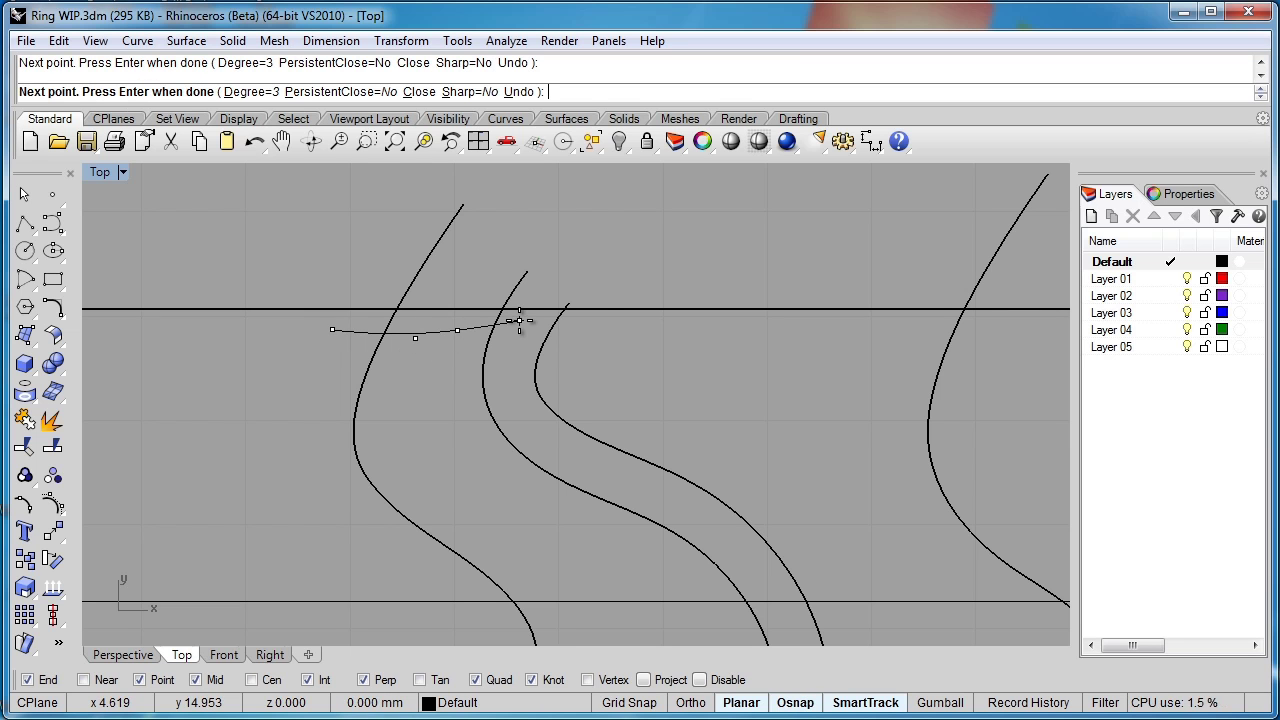
{"action": "left_click", "coordinate": [625, 319]}
{"action": "left_click", "coordinate": [813, 350]}
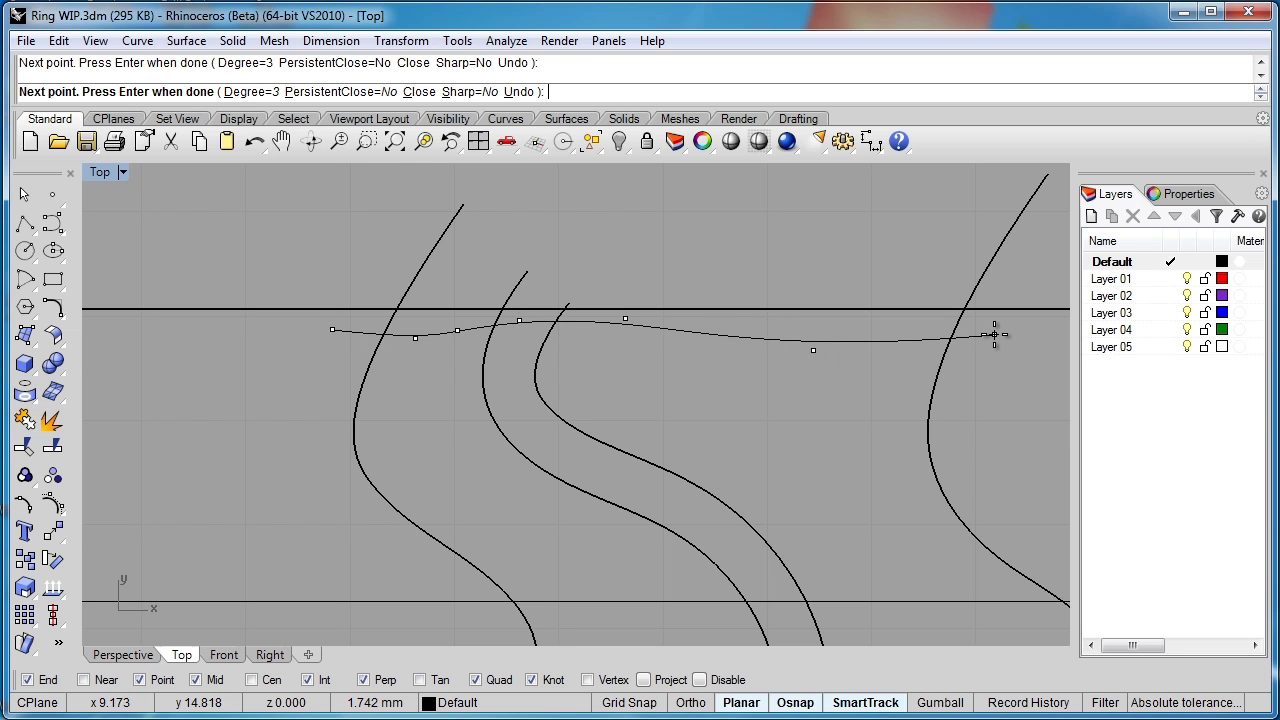
{"action": "left_click", "coordinate": [994, 334]}
{"action": "key", "text": "Return"}
Draw a second wavy curve along the bottom and window-select all six curves.
{"action": "scroll", "coordinate": [626, 301], "scroll_direction": "down", "scroll_amount": 3}
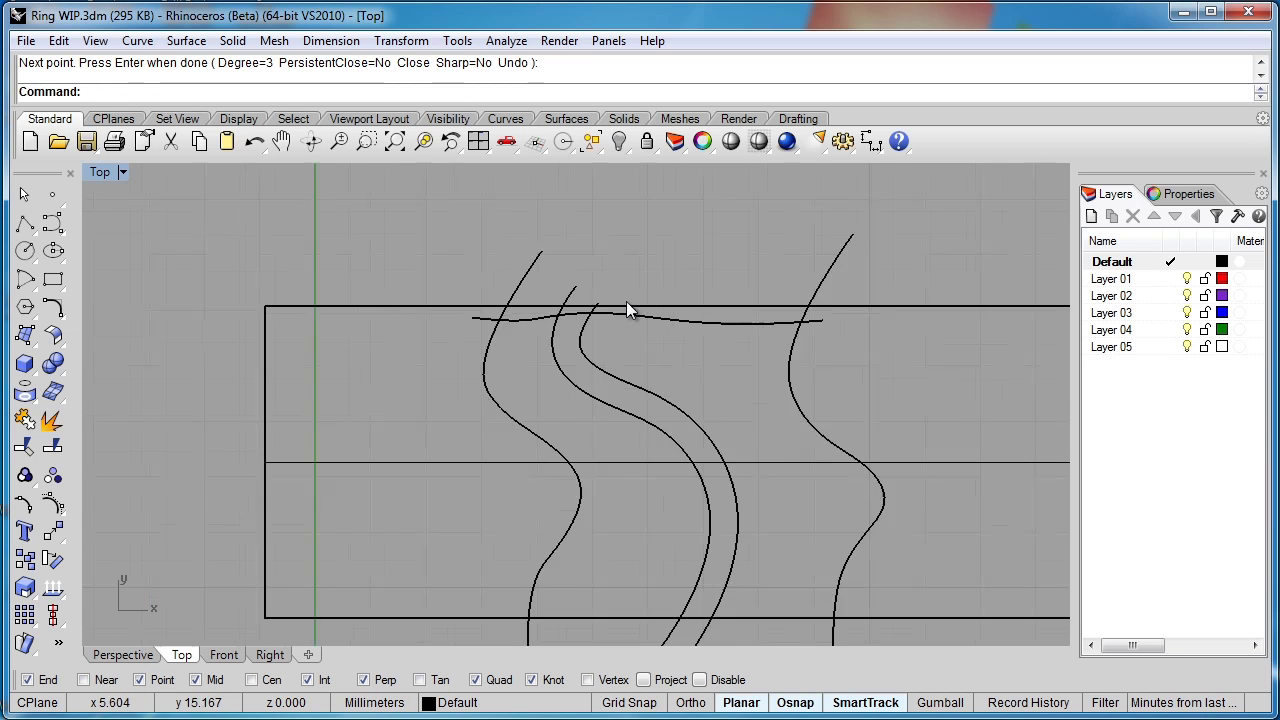
{"action": "scroll", "coordinate": [654, 437], "scroll_direction": "up", "scroll_amount": 3}
{"action": "key", "text": "Return"}
{"action": "left_click", "coordinate": [465, 492]}
{"action": "left_click", "coordinate": [546, 514]}
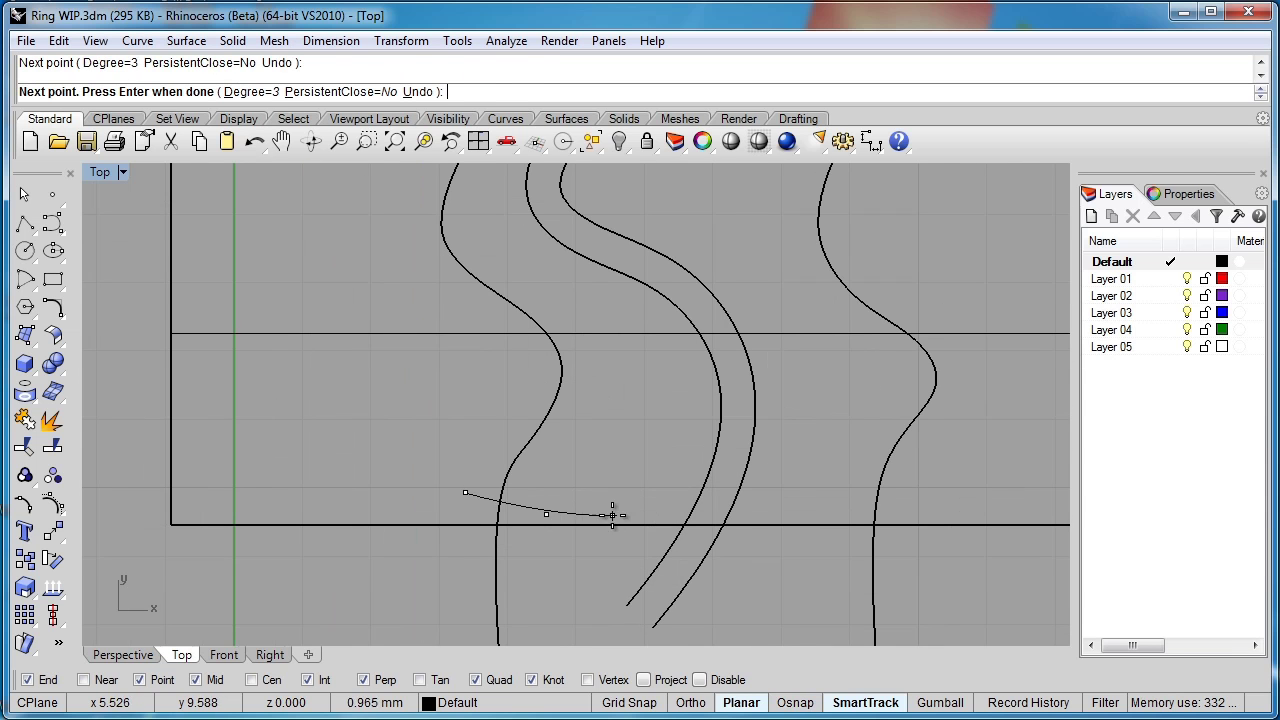
{"action": "left_click", "coordinate": [622, 515]}
{"action": "left_click", "coordinate": [672, 492]}
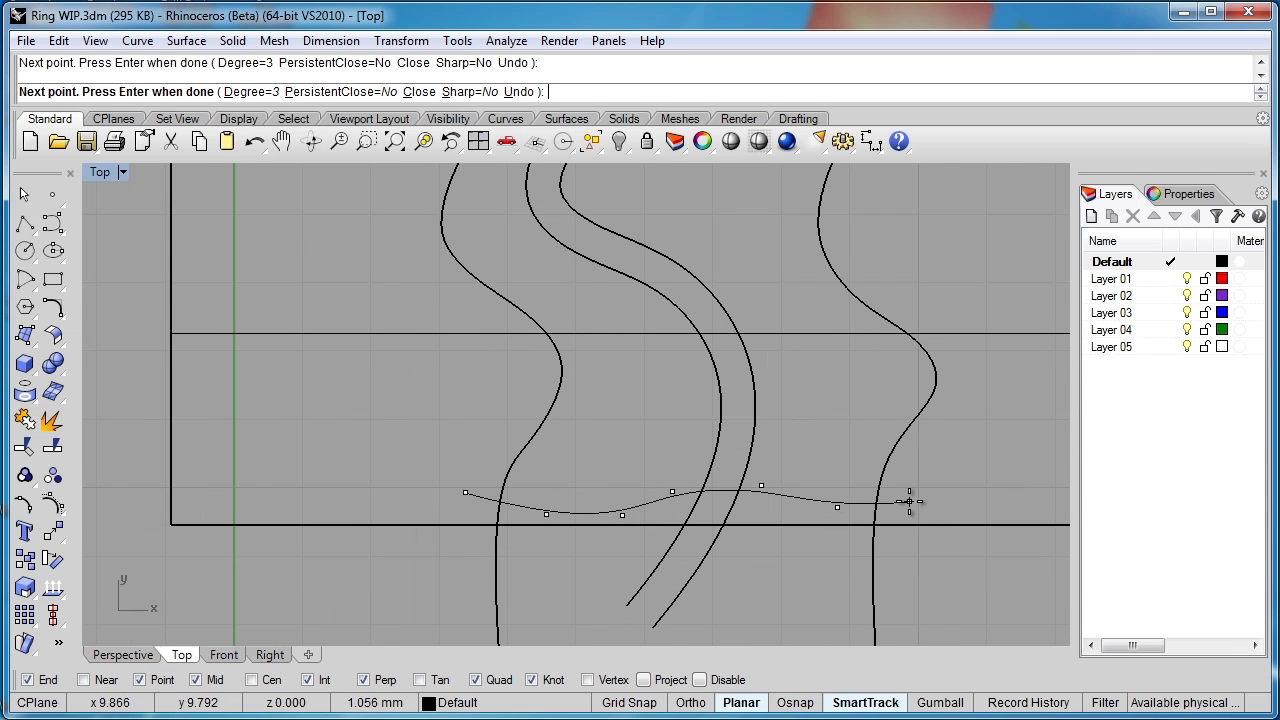
{"action": "left_click", "coordinate": [908, 500]}
{"action": "key", "text": "Return"}
{"action": "scroll", "coordinate": [771, 488], "scroll_direction": "down", "scroll_amount": 3}
{"action": "scroll", "coordinate": [608, 425], "scroll_direction": "up", "scroll_amount": 2}
{"action": "scroll", "coordinate": [580, 412], "scroll_direction": "down", "scroll_amount": 2}
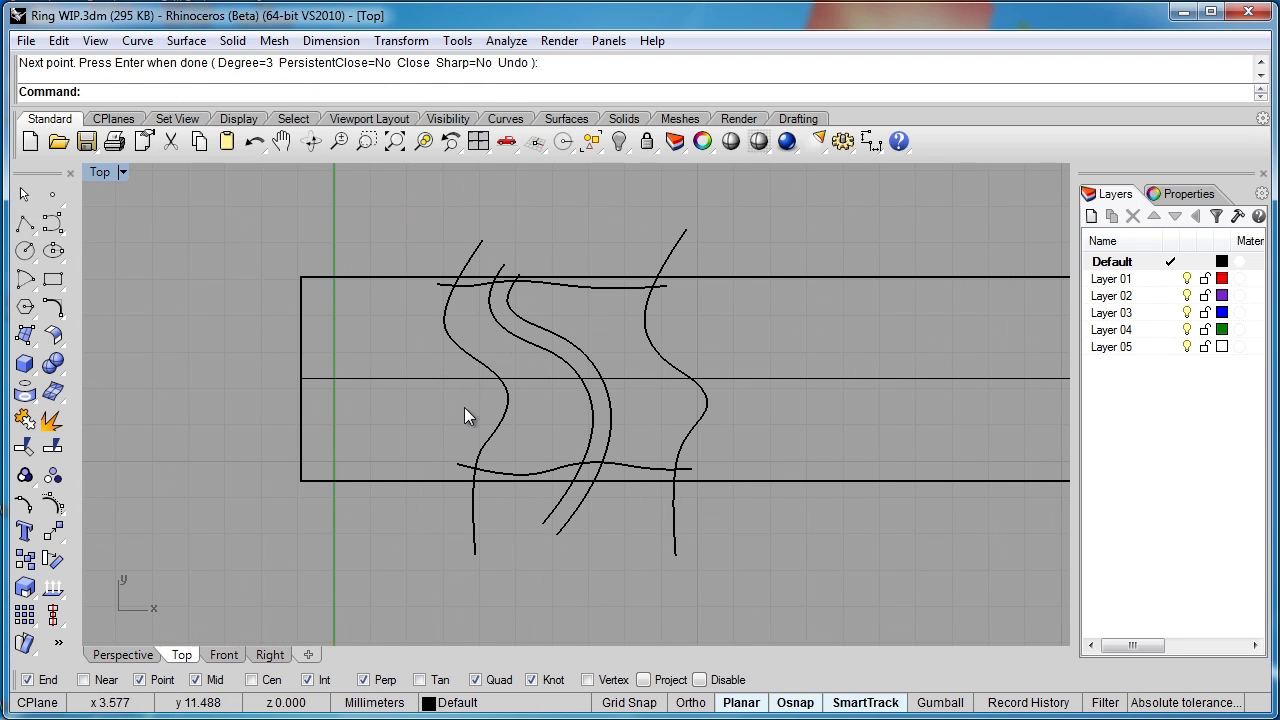
{"action": "mouse_move", "coordinate": [398, 193]}
{"action": "left_mouse_down"}
{"action": "mouse_move", "coordinate": [455, 288]}
{"action": "mouse_move", "coordinate": [800, 587]}
{"action": "mouse_move", "coordinate": [788, 584]}
{"action": "left_mouse_up"}
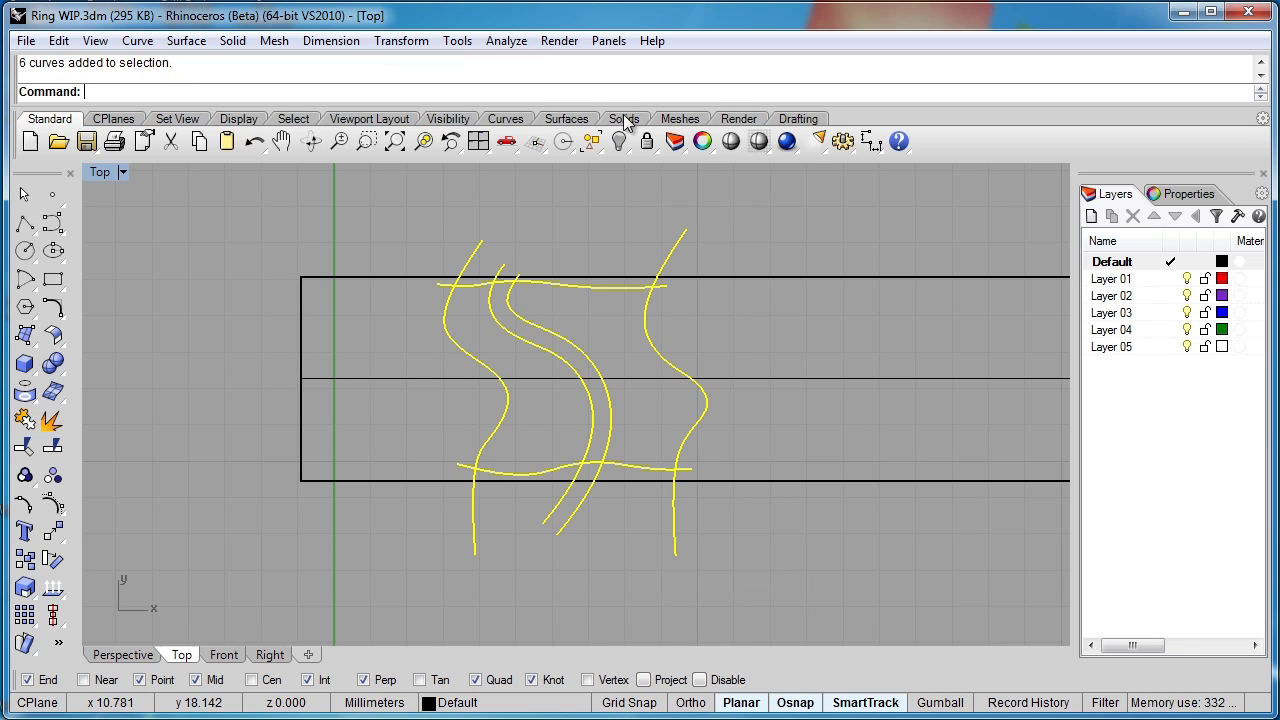
Curve Boolean the sketch, keeping the regions left and right of the S channel with DeleteInput=All.
{"action": "left_click", "coordinate": [800, 120]}
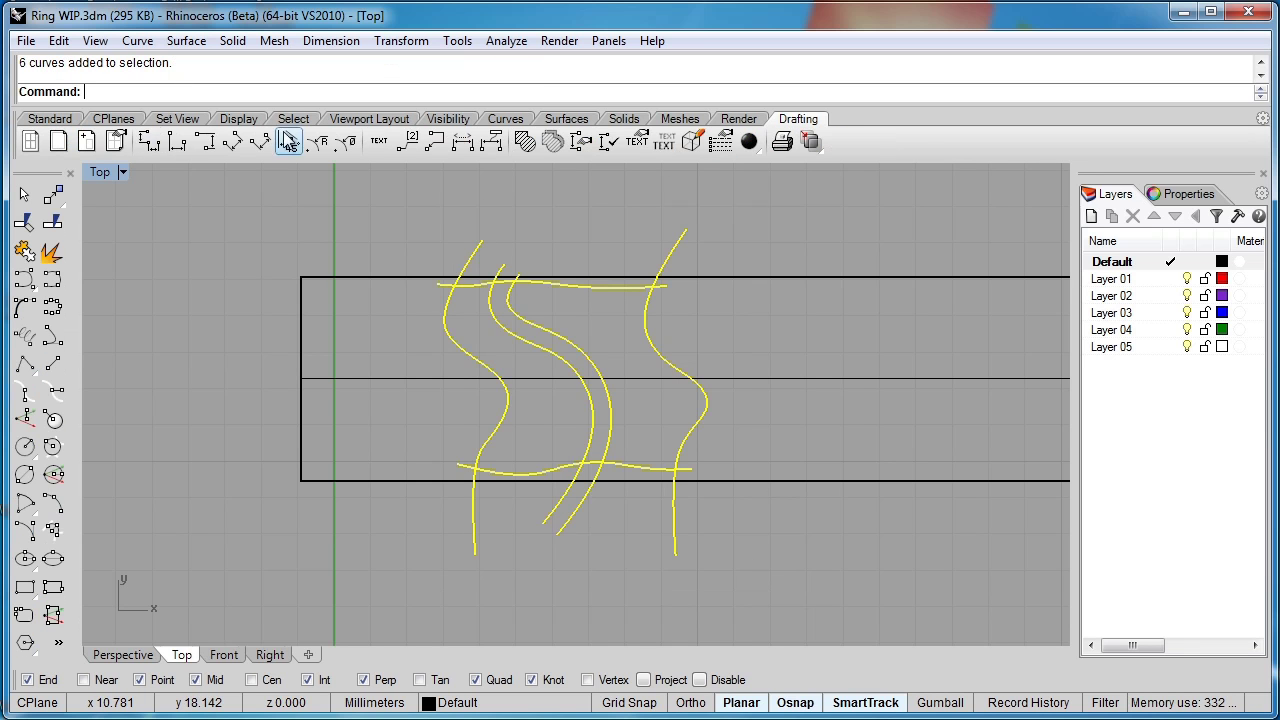
{"action": "left_click", "coordinate": [503, 120]}
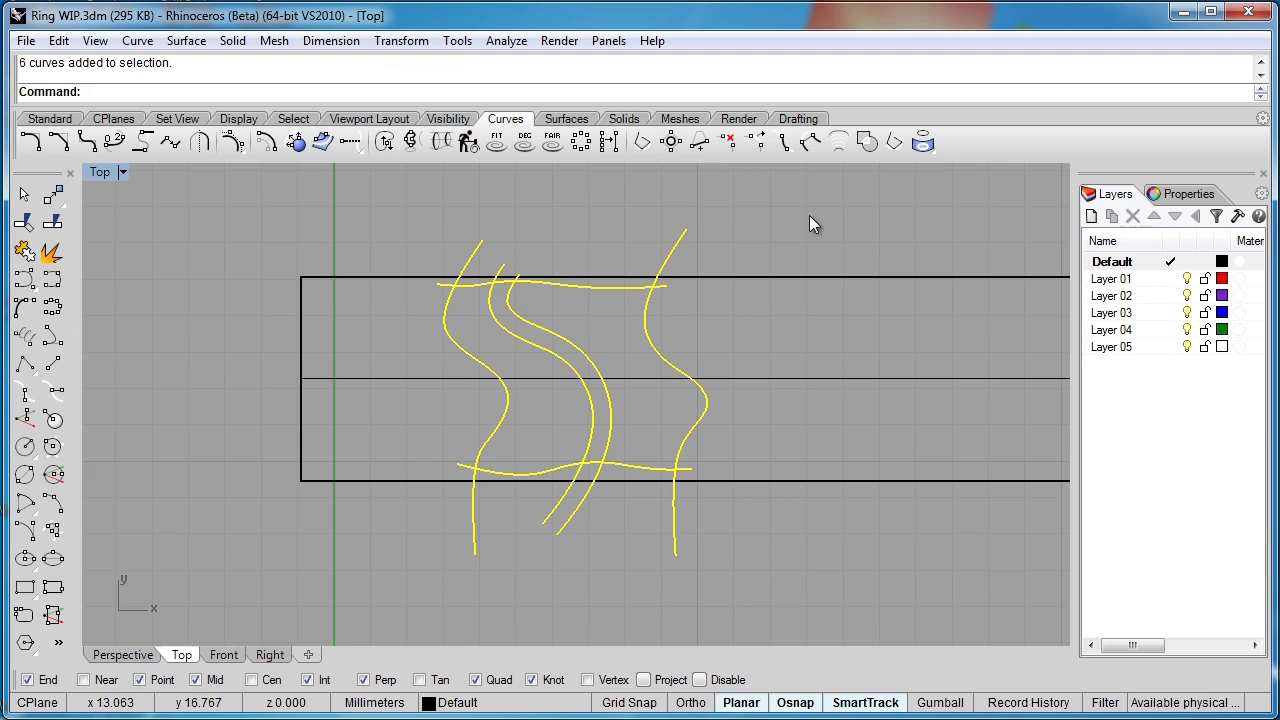
{"action": "left_click", "coordinate": [866, 141]}
{"action": "left_click", "coordinate": [628, 335]}
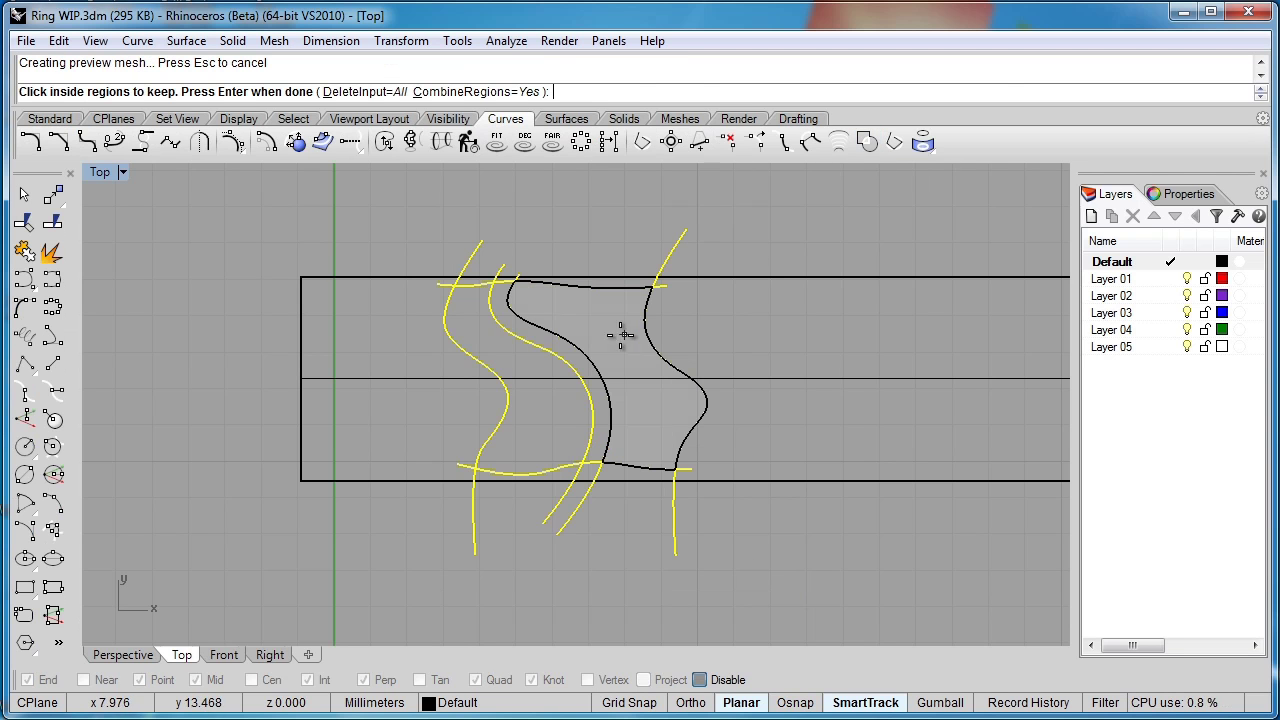
{"action": "left_click", "coordinate": [547, 410]}
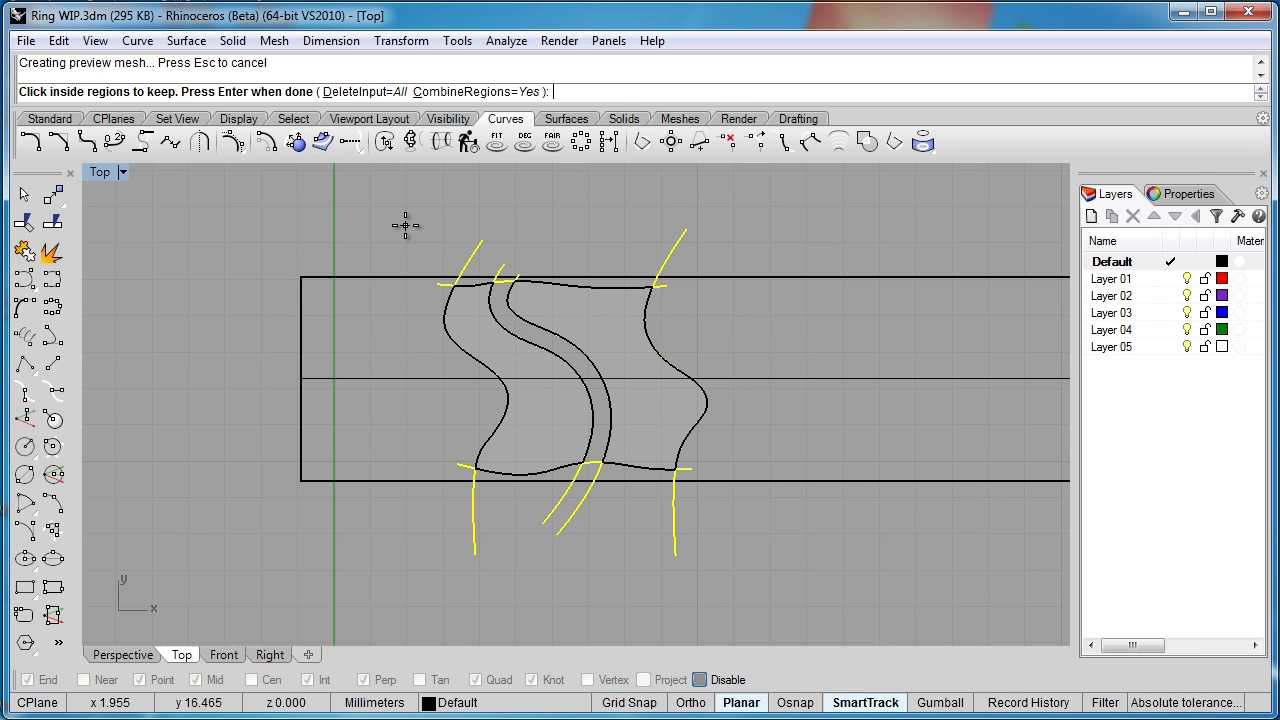
{"action": "key", "text": "Return"}
{"action": "key", "text": "Escape"}
{"action": "scroll", "coordinate": [560, 470], "scroll_direction": "up", "scroll_amount": 4}
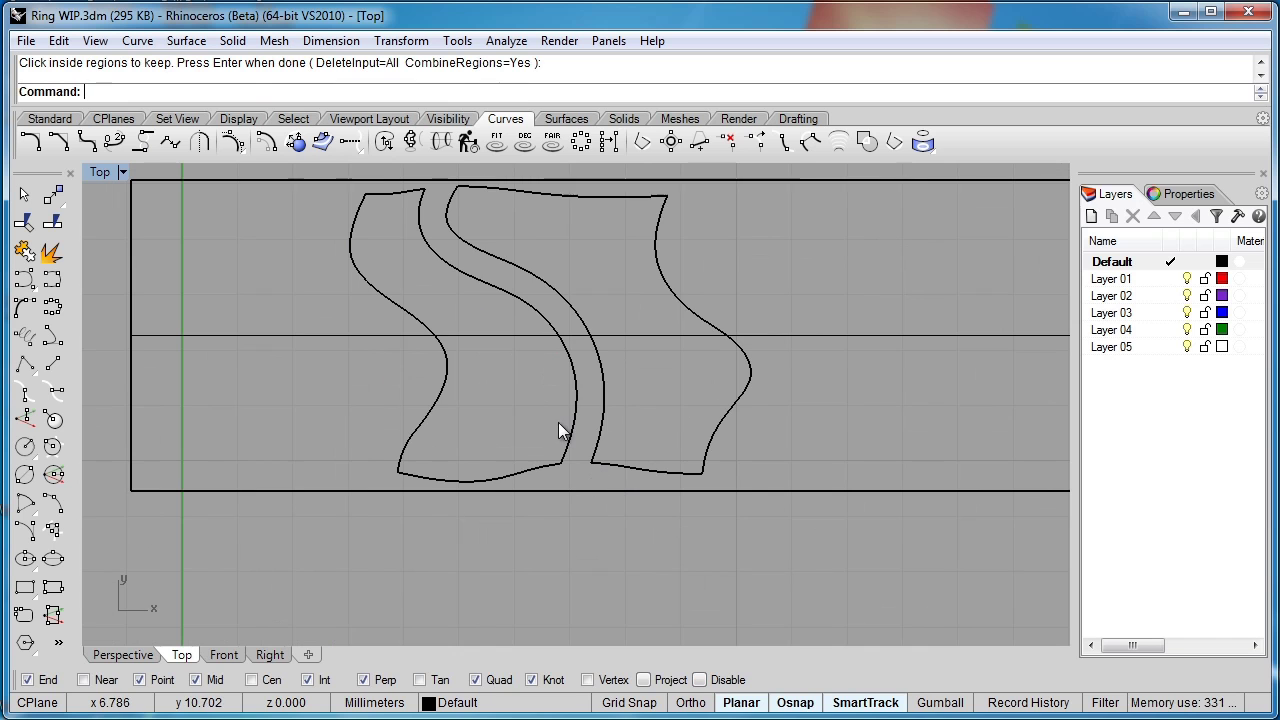
{"action": "right_click_drag", "start_coordinate": [558, 422], "coordinate": [510, 462]}
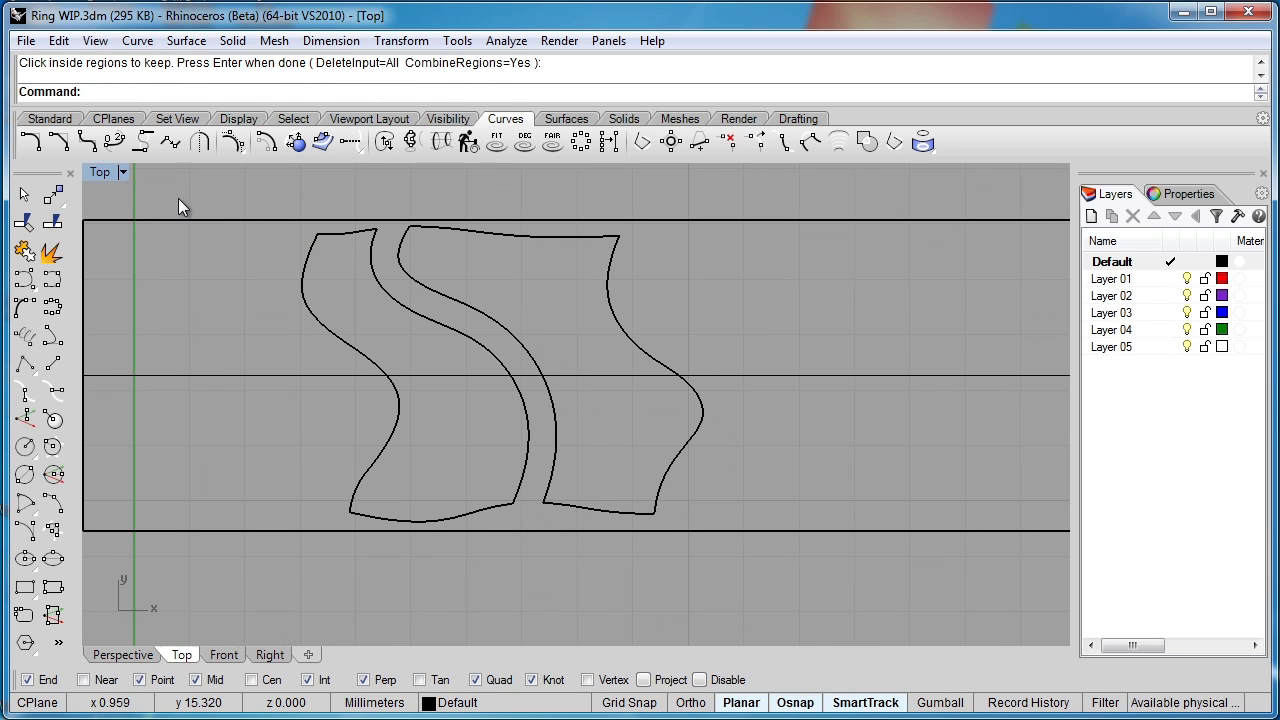
Fillet the top-left corner of the S outlines with radius 0.25.
{"action": "left_click", "coordinate": [50, 119]}
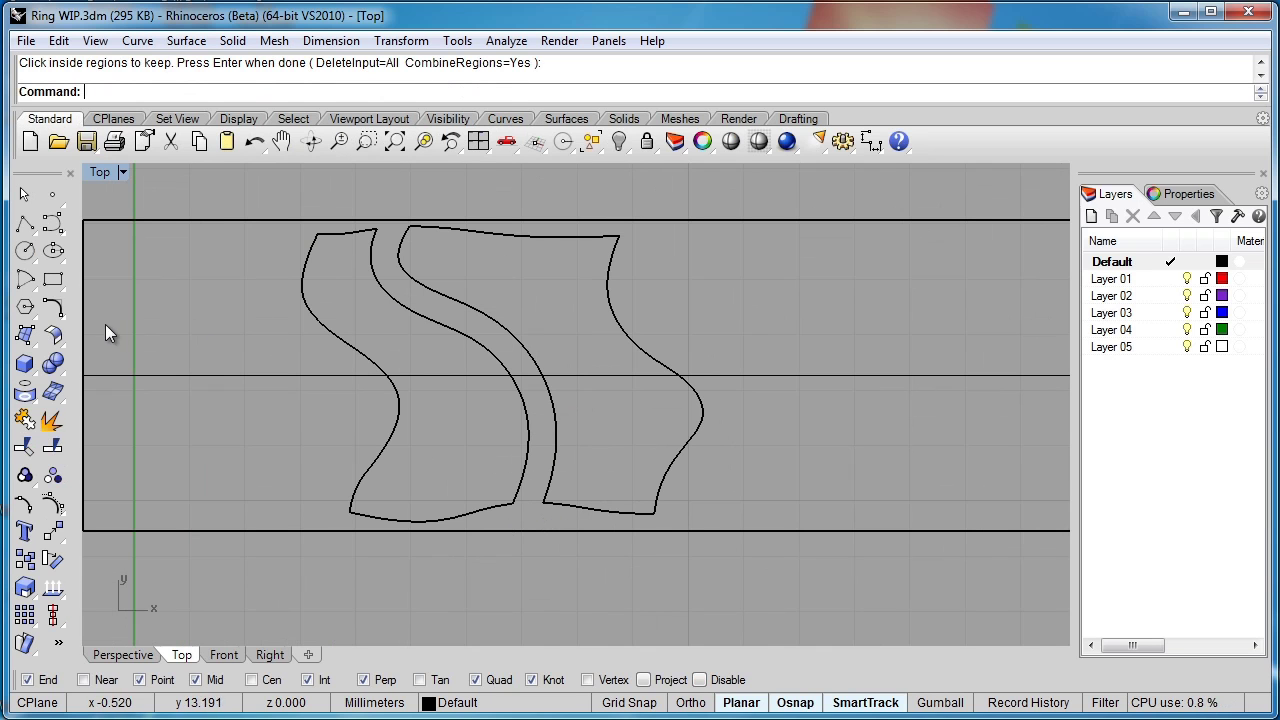
{"action": "left_click", "coordinate": [53, 307]}
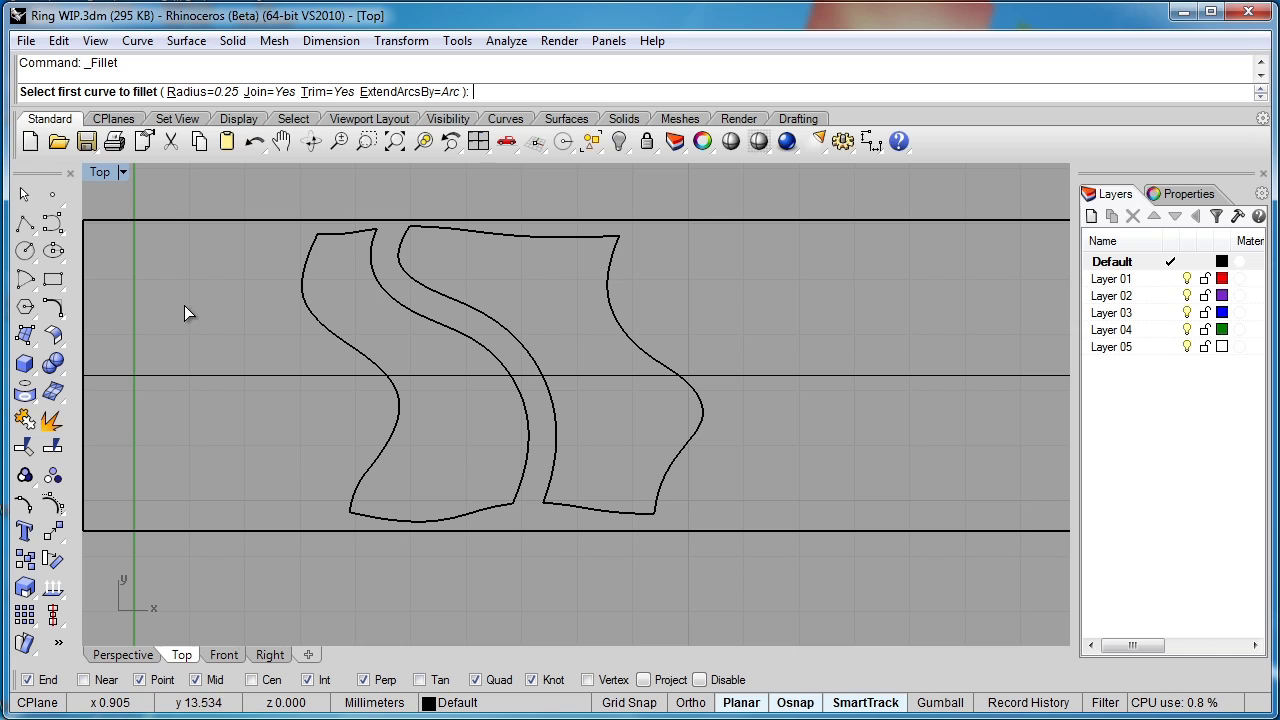
{"action": "left_click", "coordinate": [62, 315]}
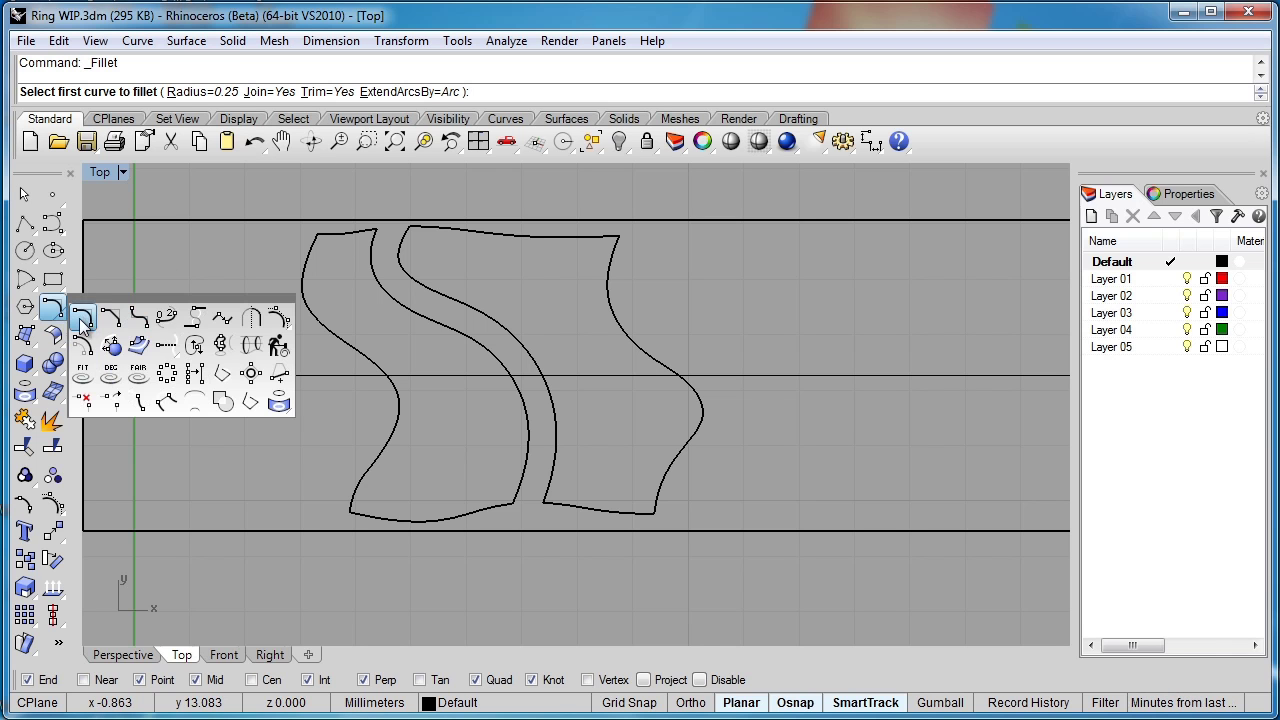
{"action": "left_click", "coordinate": [83, 318]}
{"action": "scroll", "coordinate": [325, 244], "scroll_direction": "up", "scroll_amount": 5}
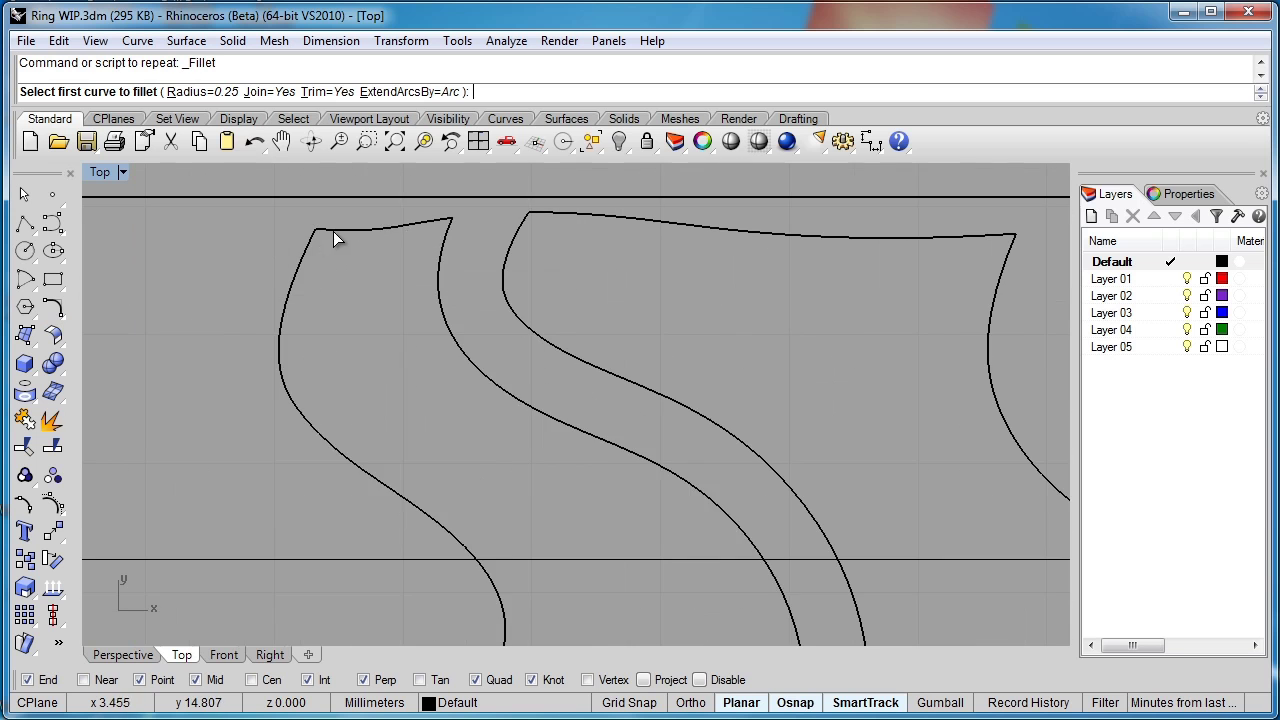
{"action": "left_click", "coordinate": [333, 231]}
{"action": "key", "text": "Escape"}
{"action": "key", "text": "Return"}
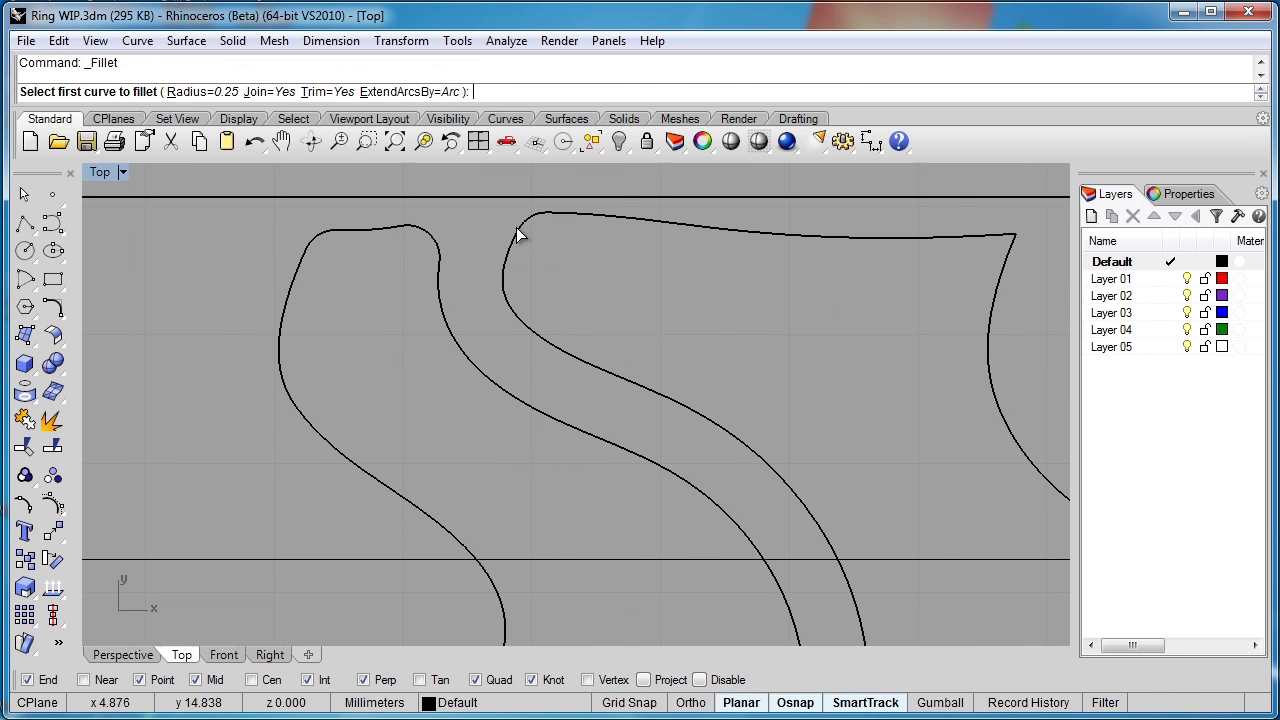
Fillet the top, lower-left and bottom-right corners with the same 0.25 radius.
{"action": "left_click", "coordinate": [517, 234]}
{"action": "scroll", "coordinate": [757, 257], "scroll_direction": "down", "scroll_amount": 5}
{"action": "scroll", "coordinate": [687, 524], "scroll_direction": "up", "scroll_amount": 3}
{"action": "left_click", "coordinate": [559, 513]}
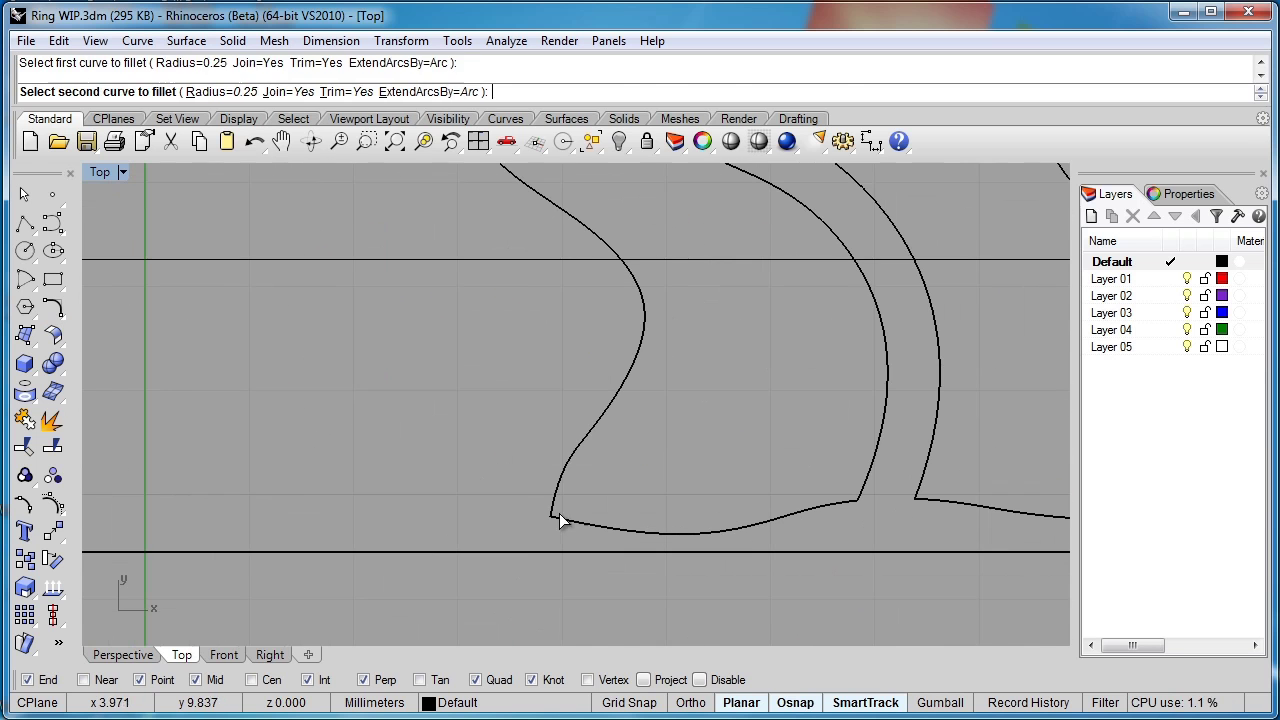
{"action": "key", "text": "Escape"}
{"action": "key", "text": "Return"}
{"action": "scroll", "coordinate": [820, 470], "scroll_direction": "down", "scroll_amount": 1}
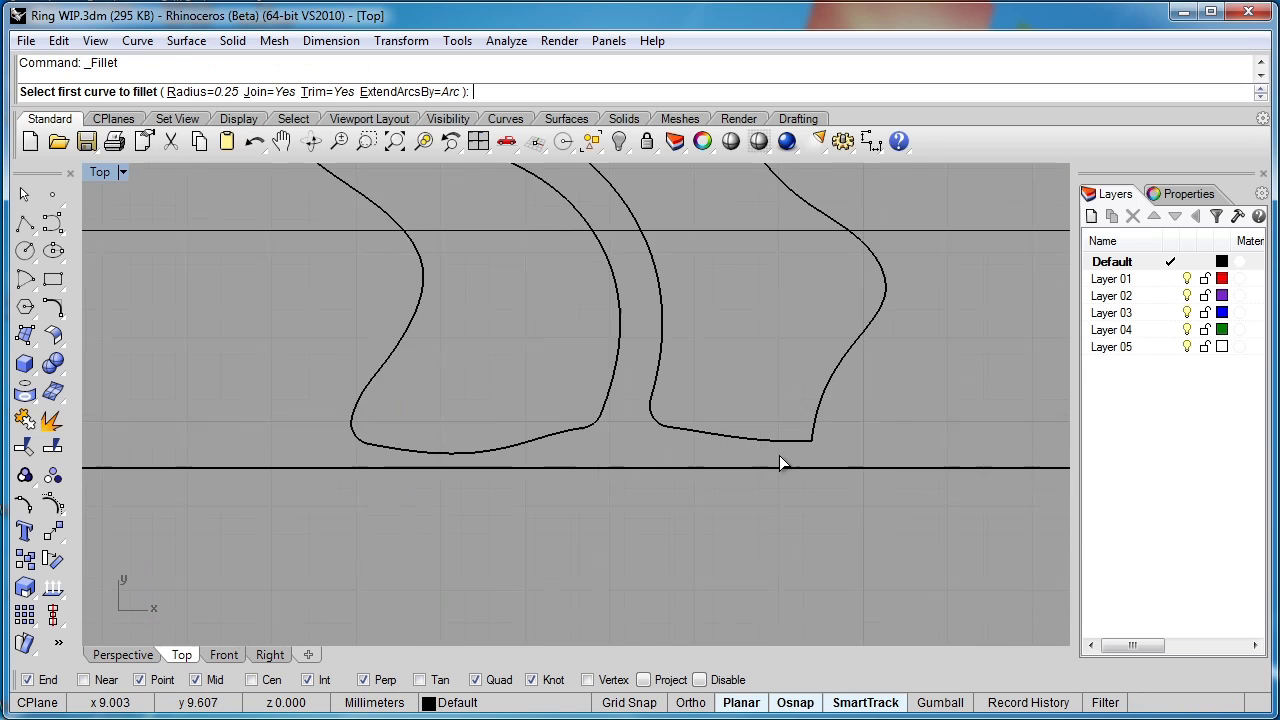
{"action": "left_click", "coordinate": [820, 428]}
{"action": "key", "text": "Escape"}
{"action": "key", "text": "Return"}
{"action": "scroll", "coordinate": [790, 370], "scroll_direction": "down", "scroll_amount": 5}
{"action": "right_click_drag", "start_coordinate": [766, 323], "coordinate": [617, 404]}
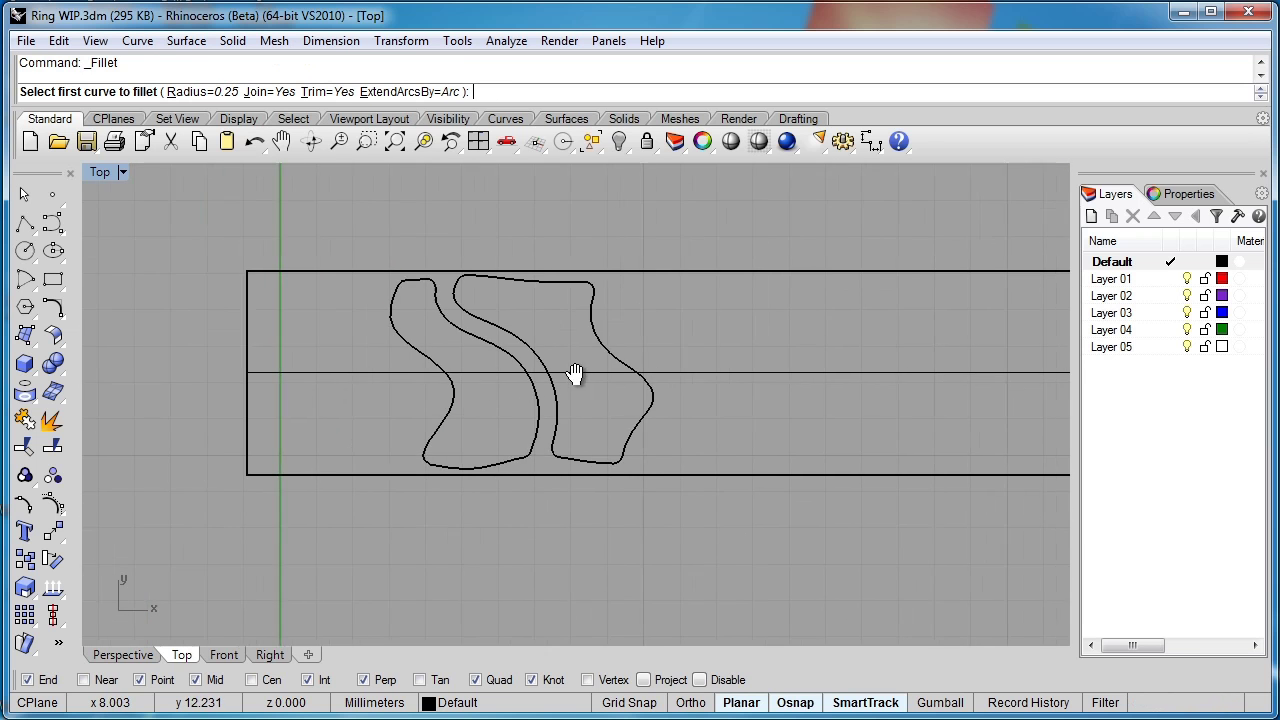
{"action": "scroll", "coordinate": [523, 263], "scroll_direction": "up", "scroll_amount": 4}
{"action": "left_click", "coordinate": [521, 257]}
{"action": "key", "text": "Escape"}
{"action": "key", "text": "ctrl+z"}
{"action": "scroll", "coordinate": [745, 343], "scroll_direction": "down", "scroll_amount": 3}
{"action": "scroll", "coordinate": [745, 343], "scroll_direction": "down", "scroll_amount": 2}
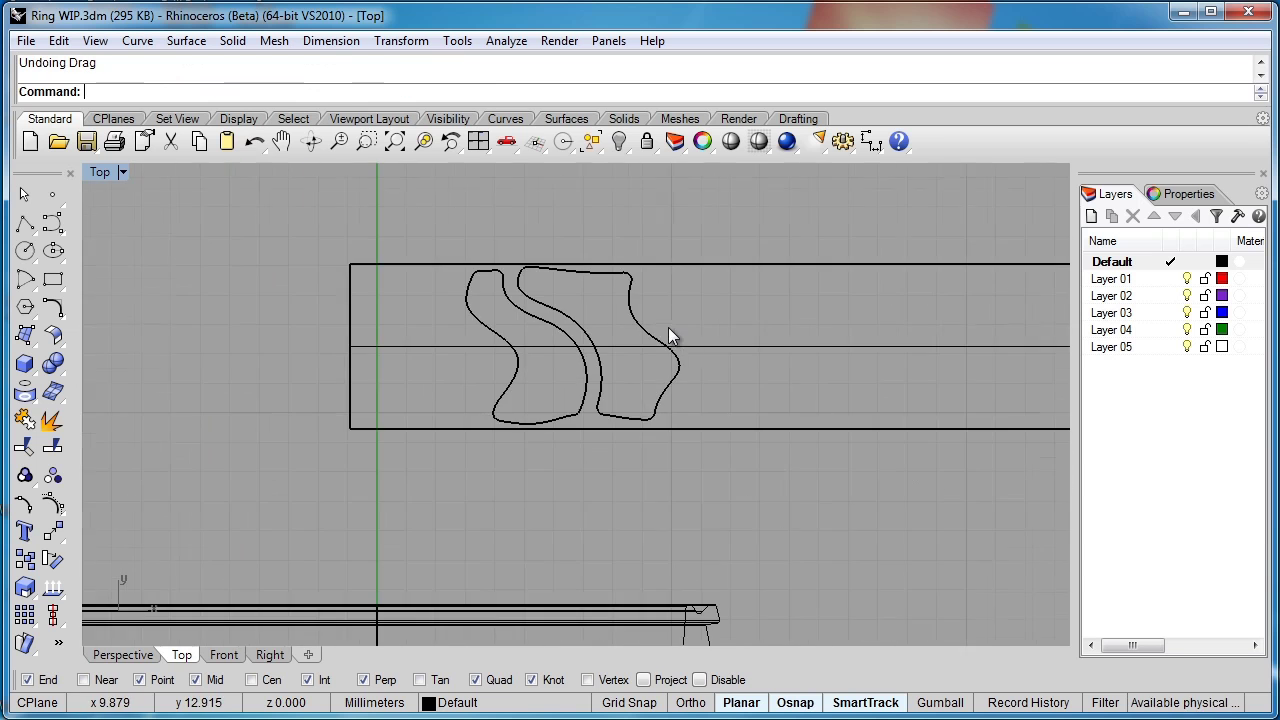
{"action": "right_click_drag", "start_coordinate": [674, 337], "coordinate": [521, 381]}
{"action": "scroll", "coordinate": [600, 400], "scroll_direction": "down", "scroll_amount": 2}
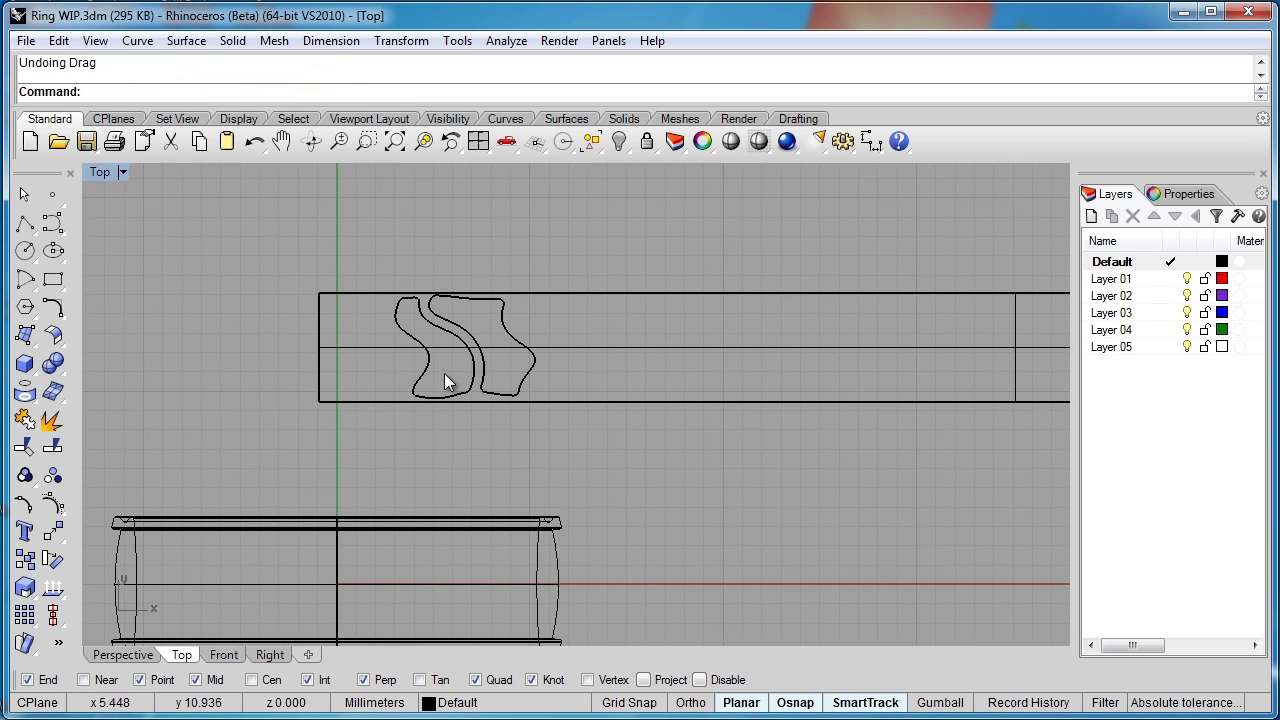
{"action": "left_click_drag", "start_coordinate": [424, 374], "coordinate": [543, 368], "text": "shift"}
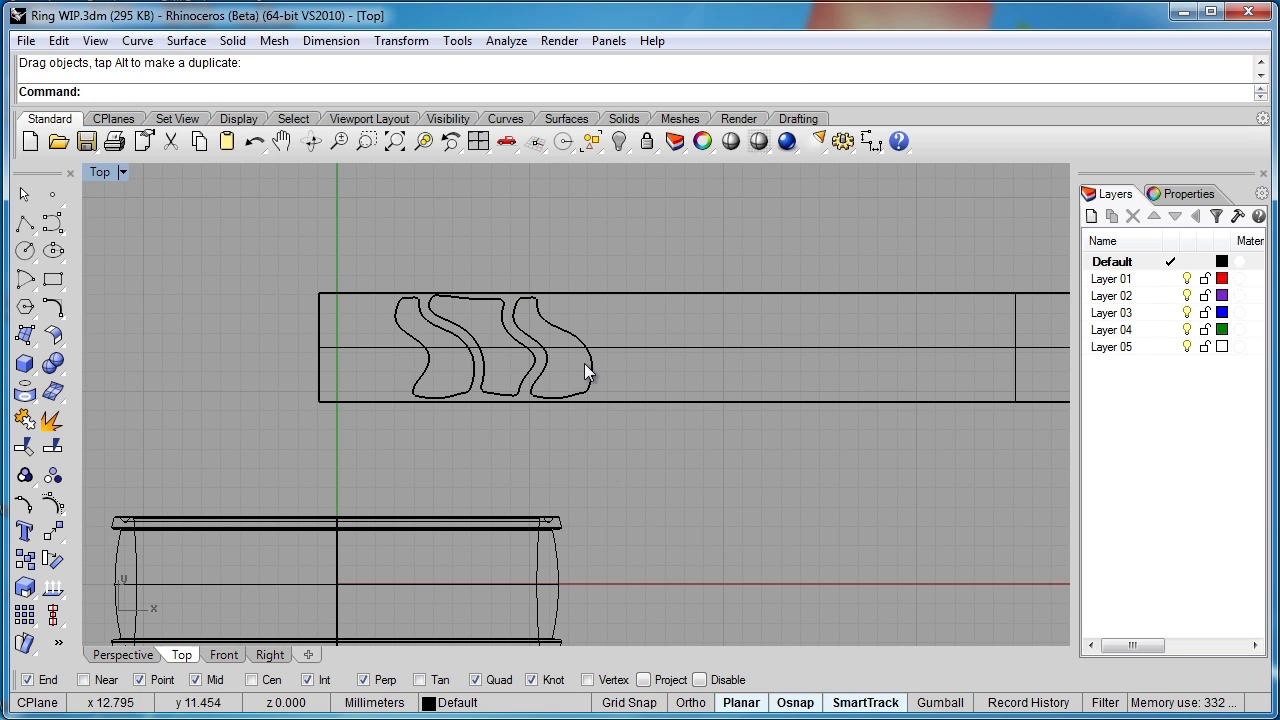
{"action": "key", "text": "ctrl+z"}
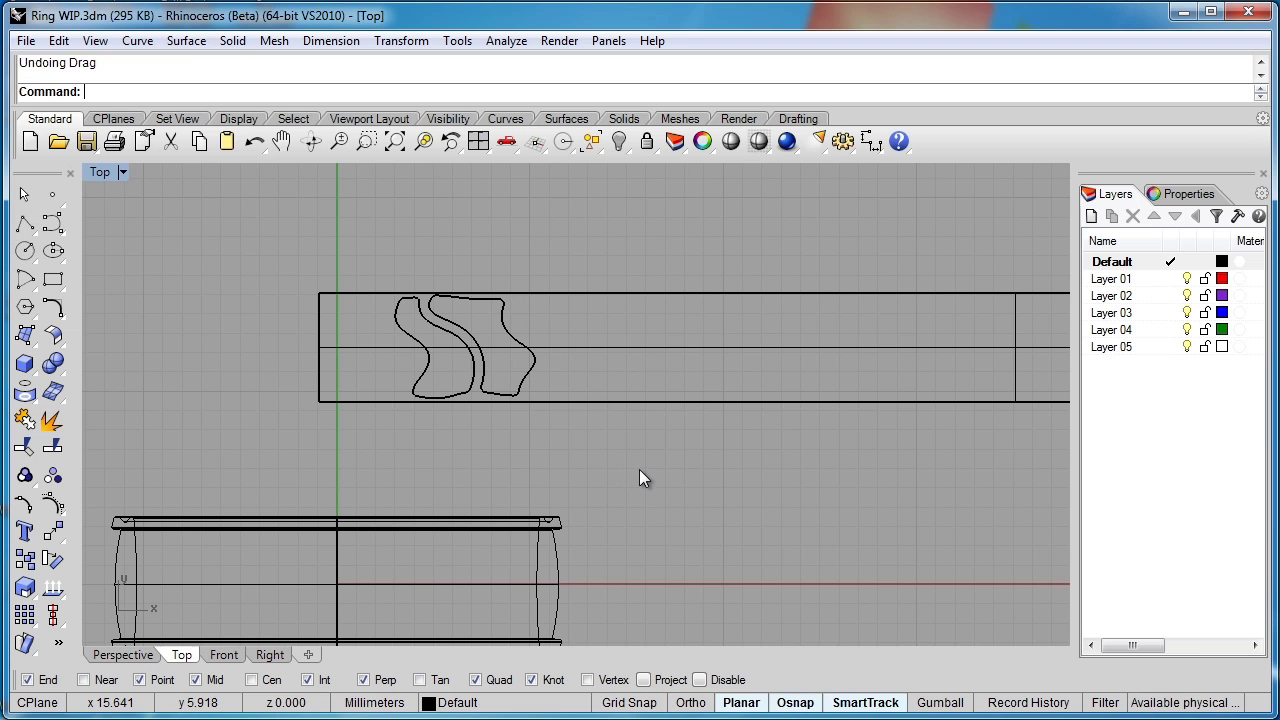
{"action": "right_click_drag", "start_coordinate": [371, 268], "coordinate": [413, 195]}
{"action": "left_click", "coordinate": [463, 235]}
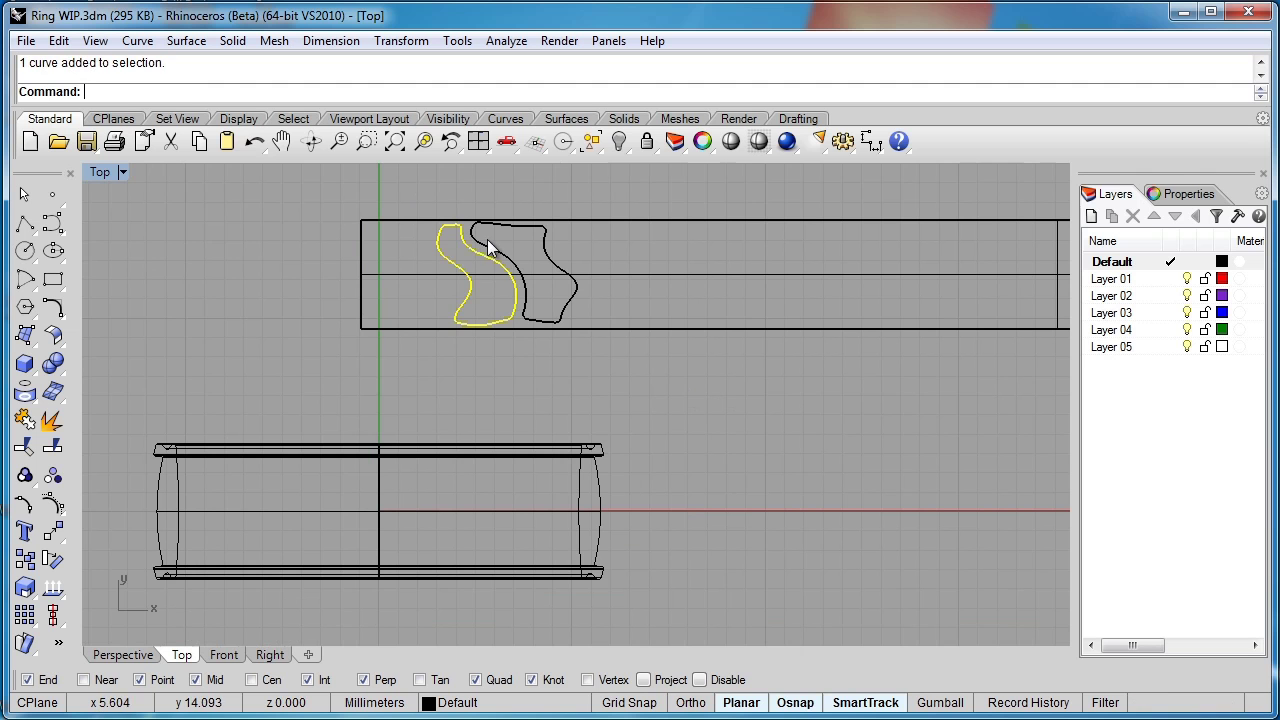
{"action": "left_click", "coordinate": [482, 246]}
{"action": "type", "text": "W"}
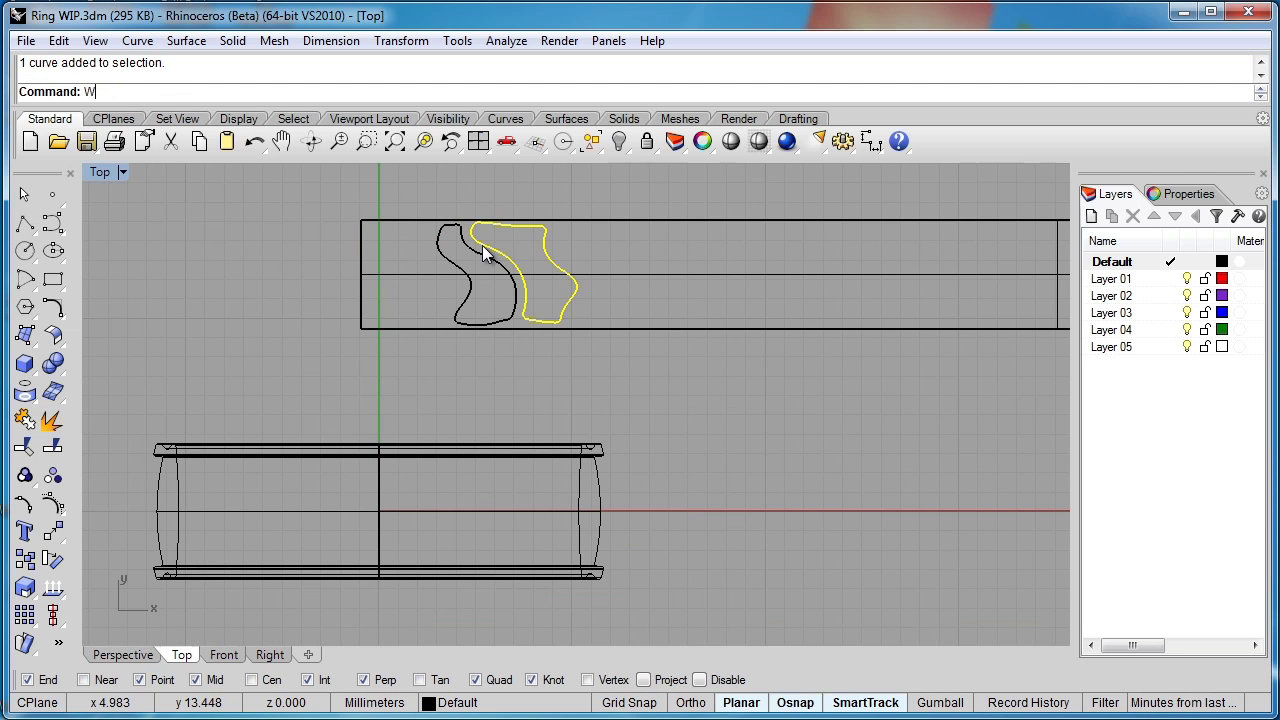
{"action": "type", "text": "hat"}
{"action": "key", "text": "Return"}
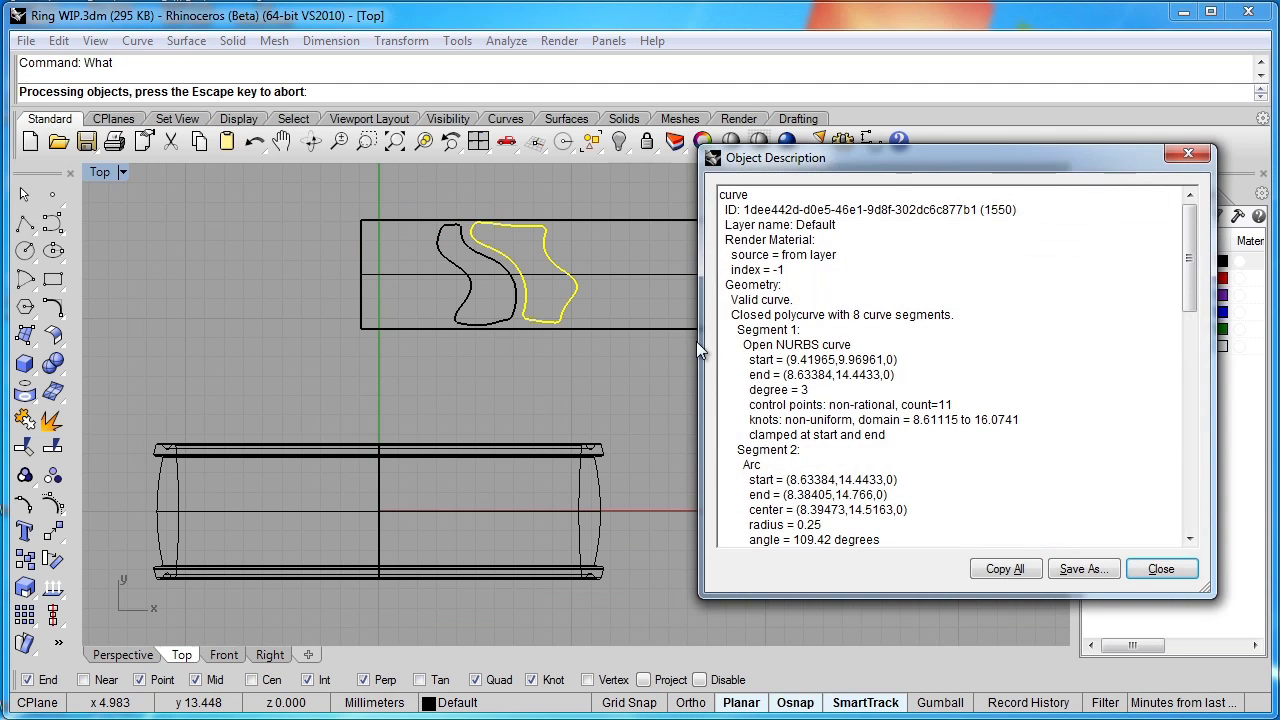
{"action": "left_click", "coordinate": [1188, 153]}
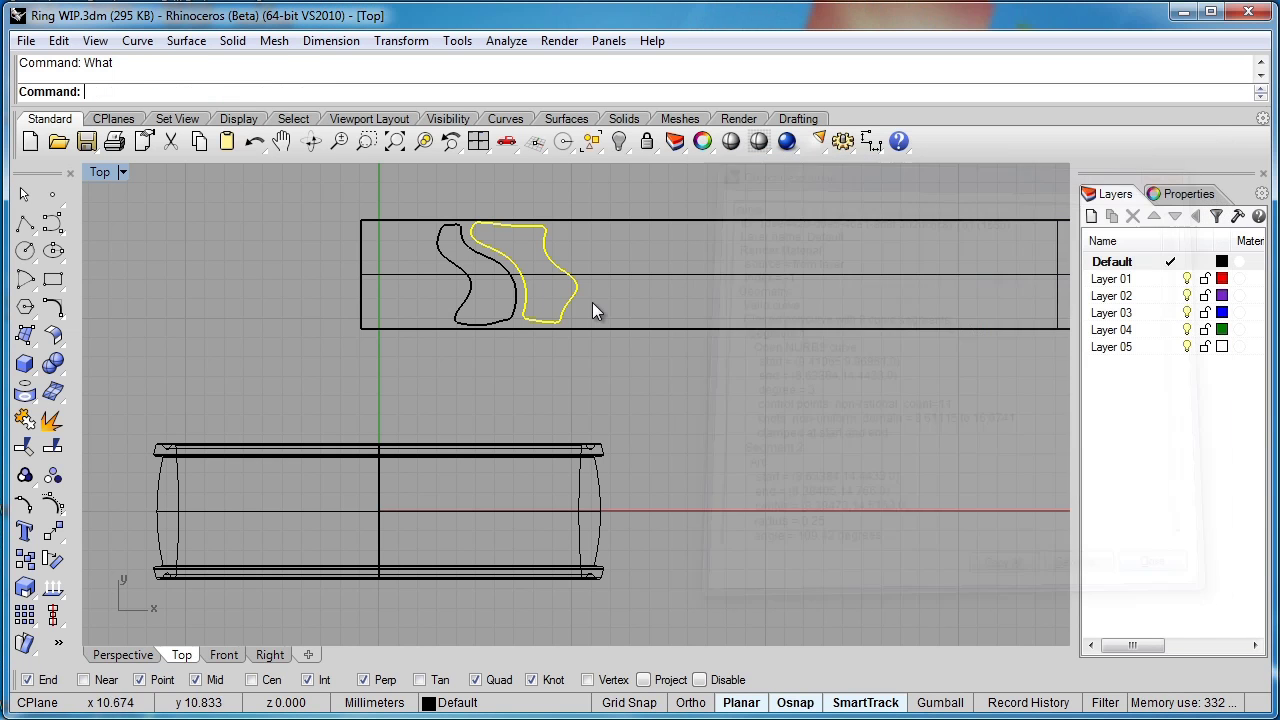
{"action": "left_click", "coordinate": [515, 305]}
{"action": "key", "text": "Return"}
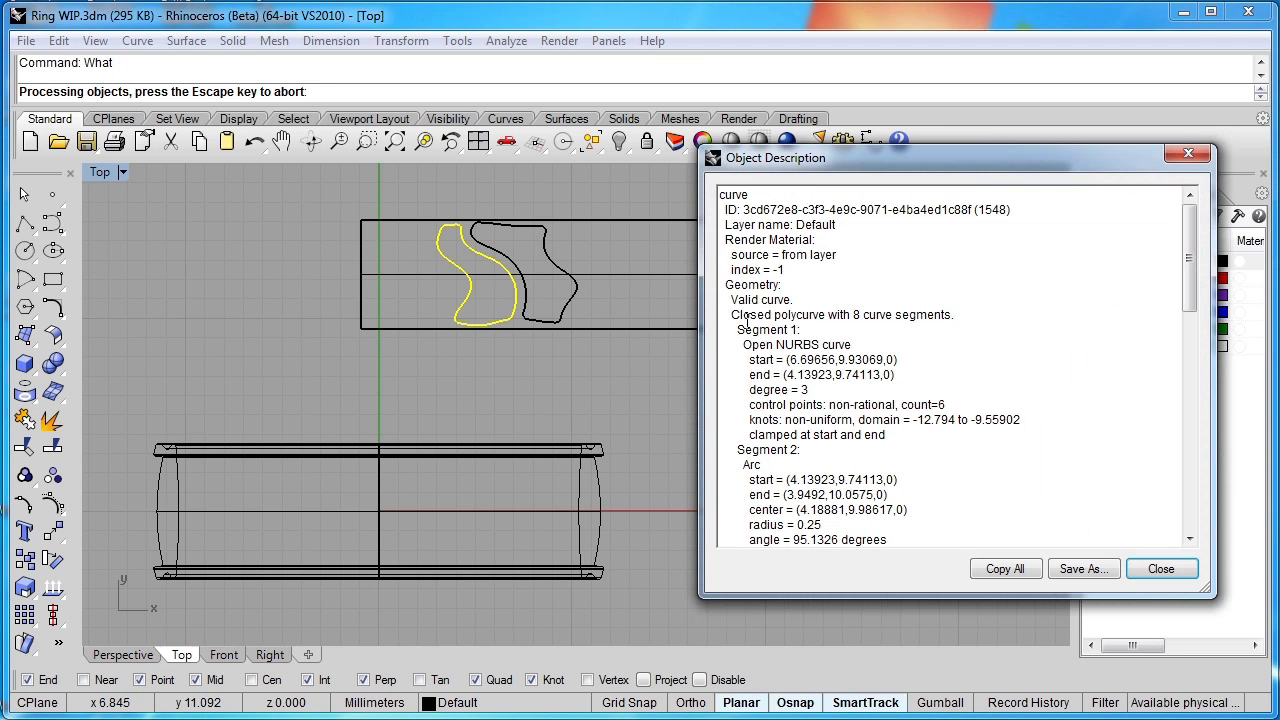
{"action": "left_click", "coordinate": [1161, 568]}
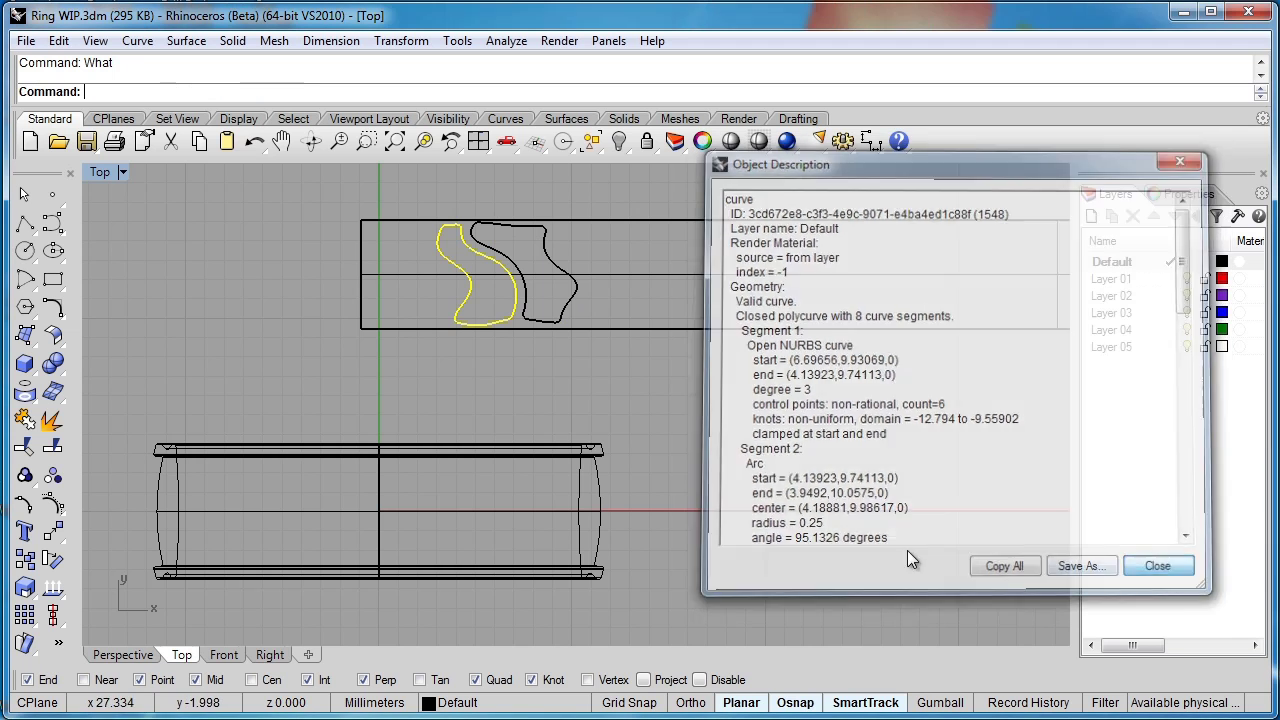
{"action": "right_click_drag", "start_coordinate": [715, 448], "coordinate": [620, 410]}
{"action": "scroll", "coordinate": [669, 407], "scroll_direction": "down", "scroll_amount": 2}
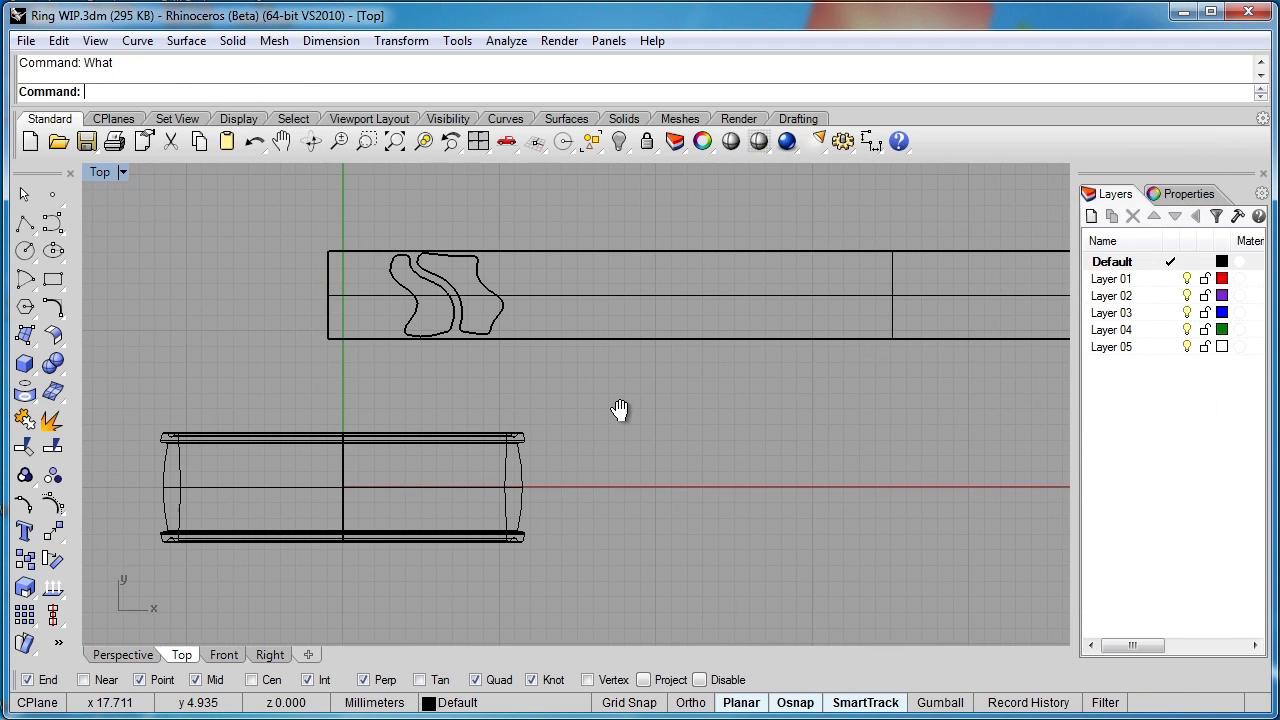